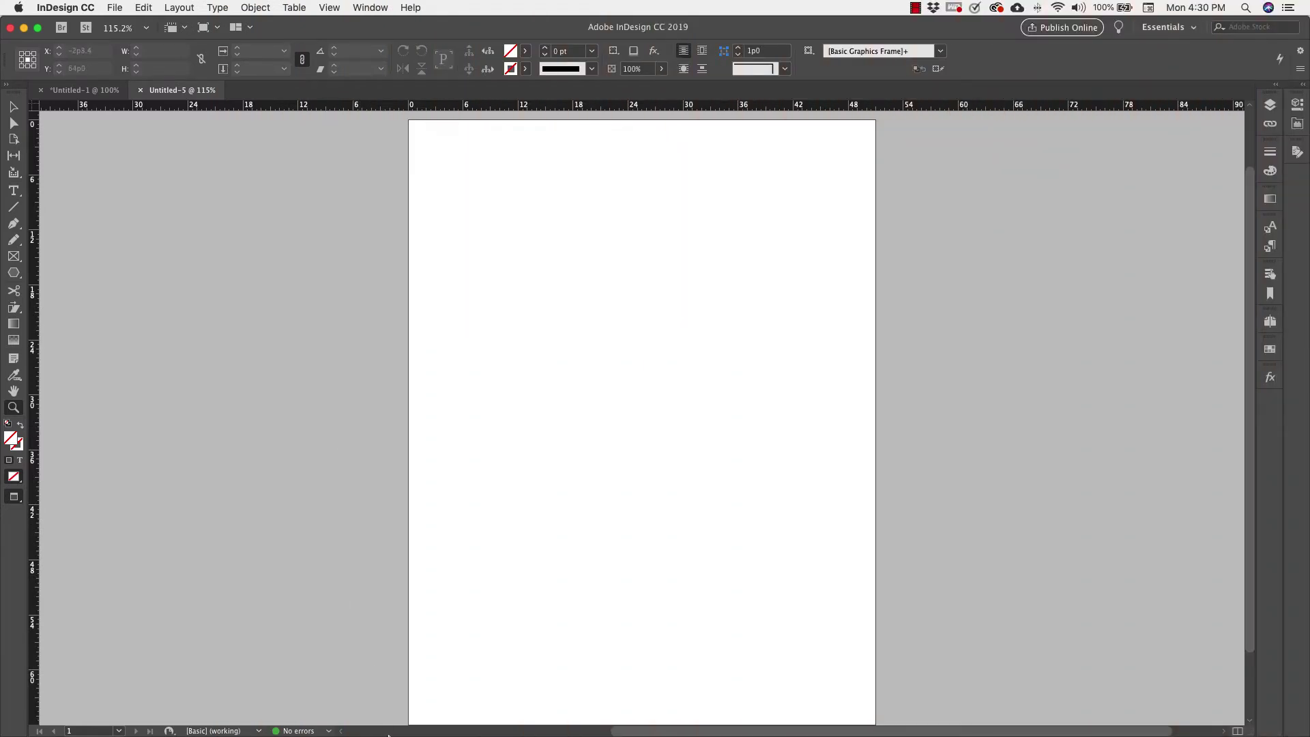
Drag the waterfall photo from a Finder window onto the page, then undo the drop.
mouse_move(352, 702)
left_click(304, 708)
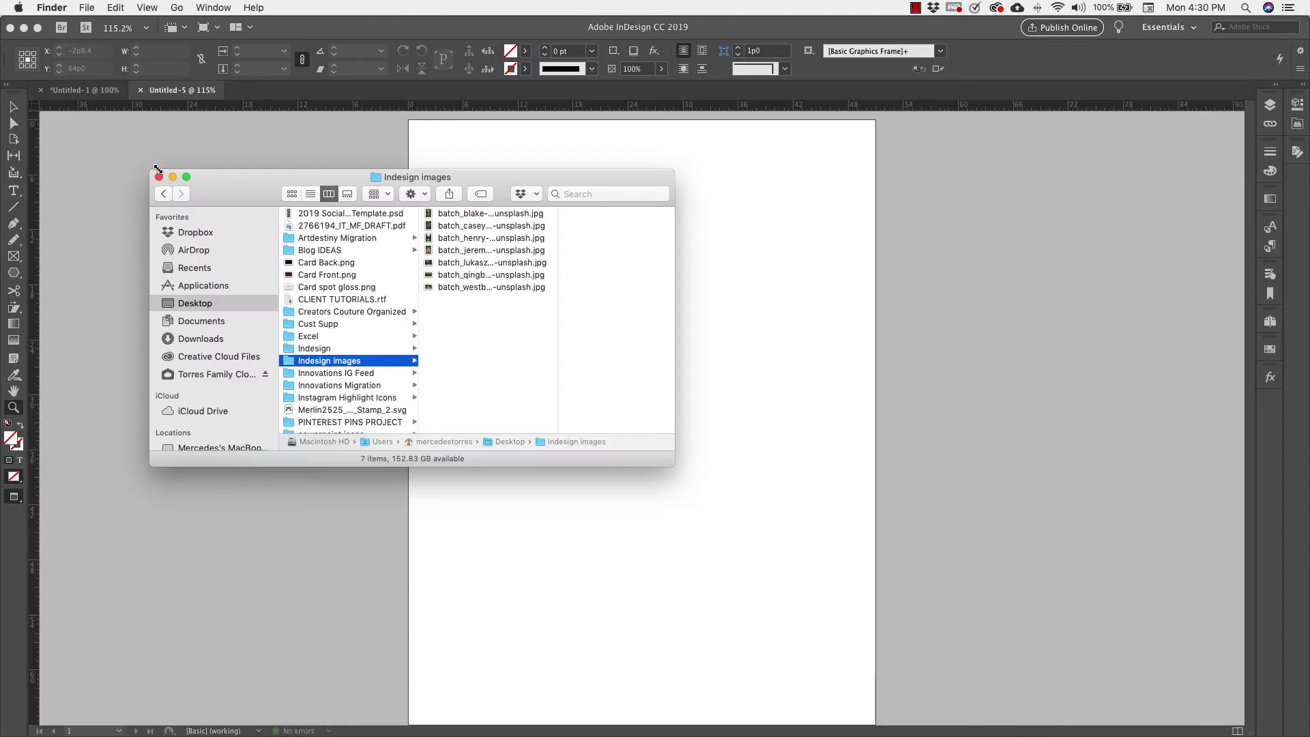
left_click(463, 217)
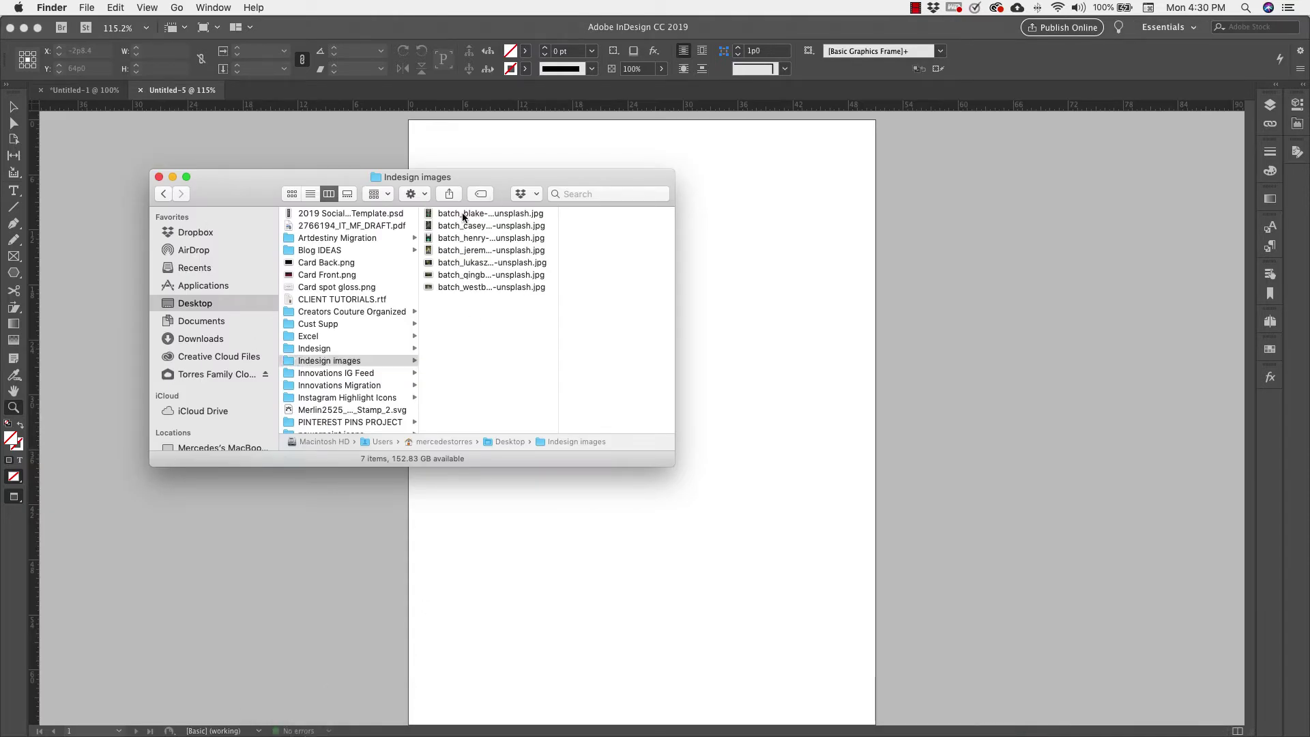
left_click(463, 215)
left_click_drag(463, 213, 464, 163)
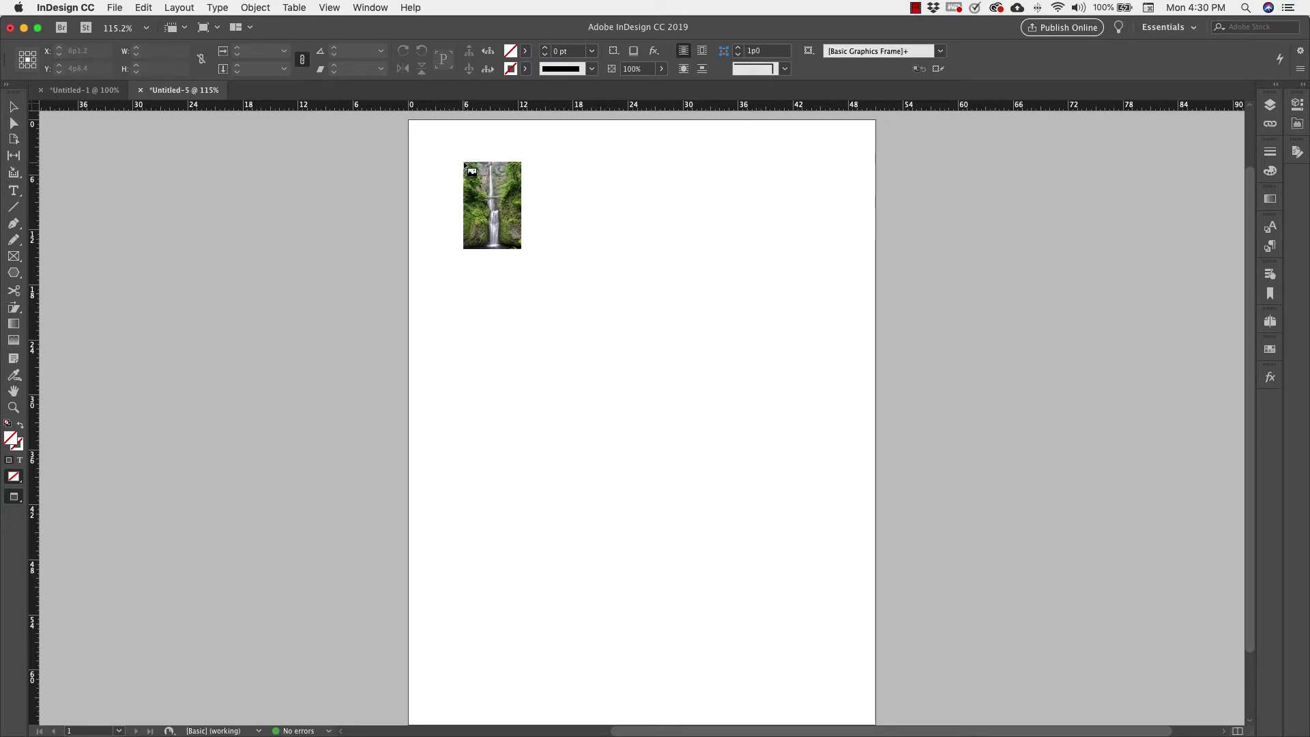
key("ctrl+z")
key("z")
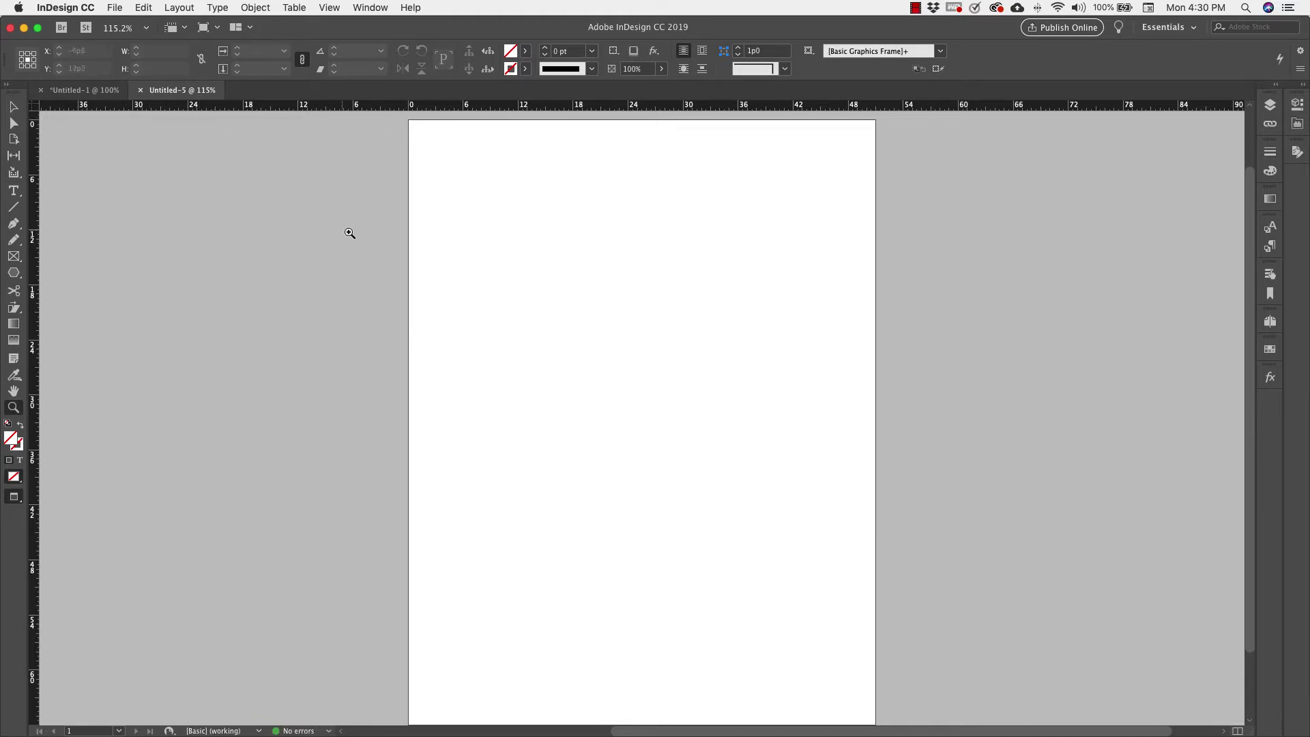
Load the waterfall JPG from the Indesign images folder with File > Place.
left_click(120, 6)
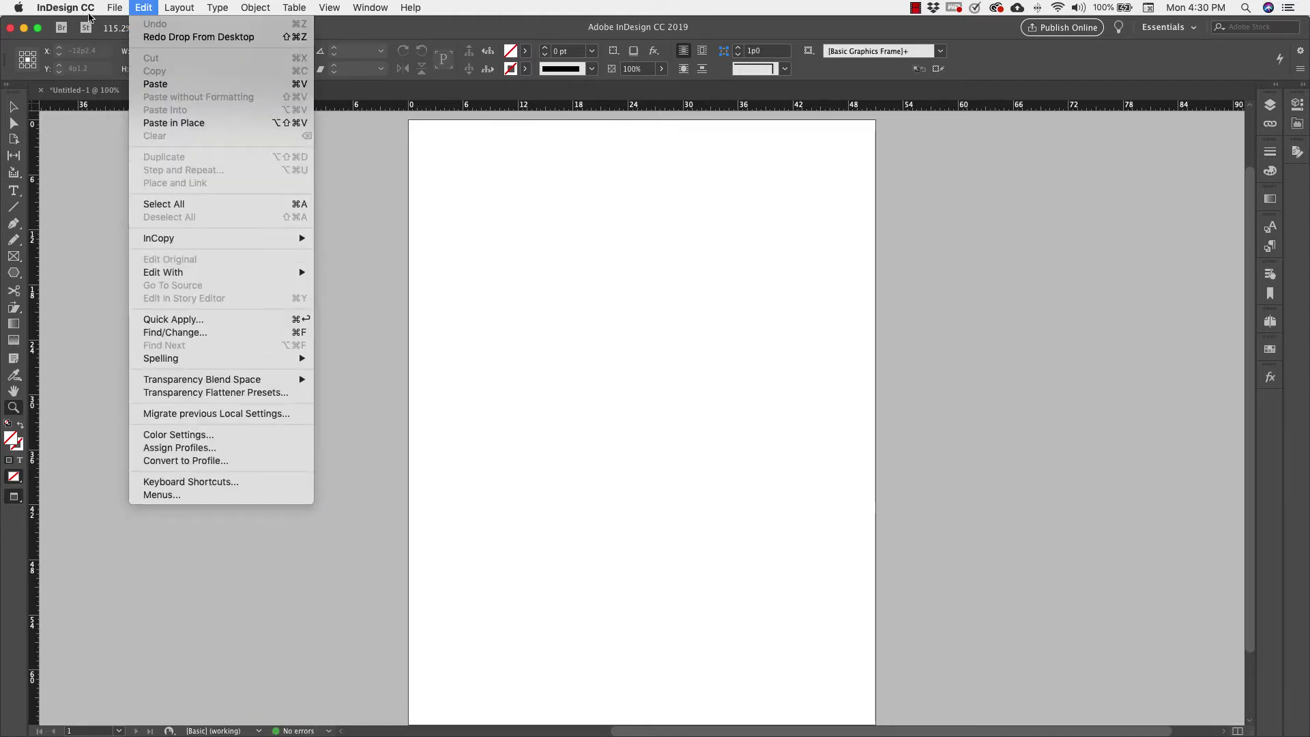
left_click(131, 183)
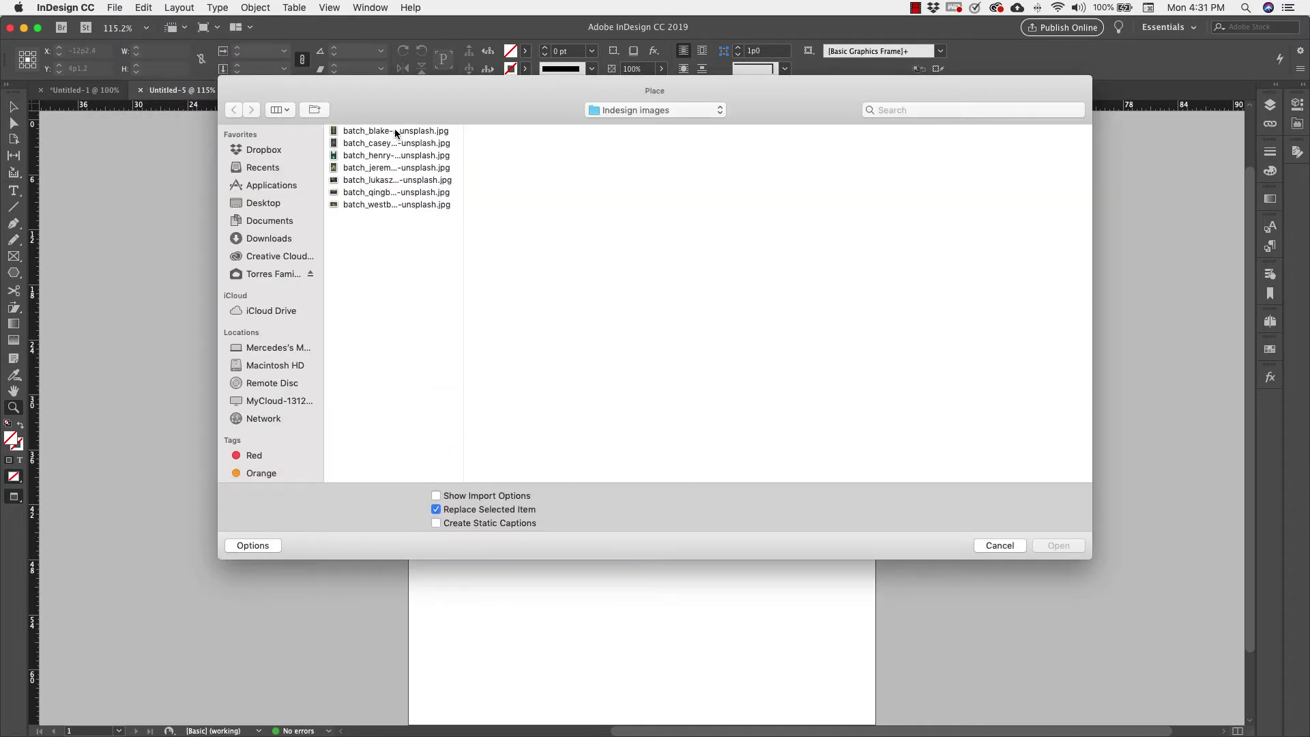
left_click(394, 131)
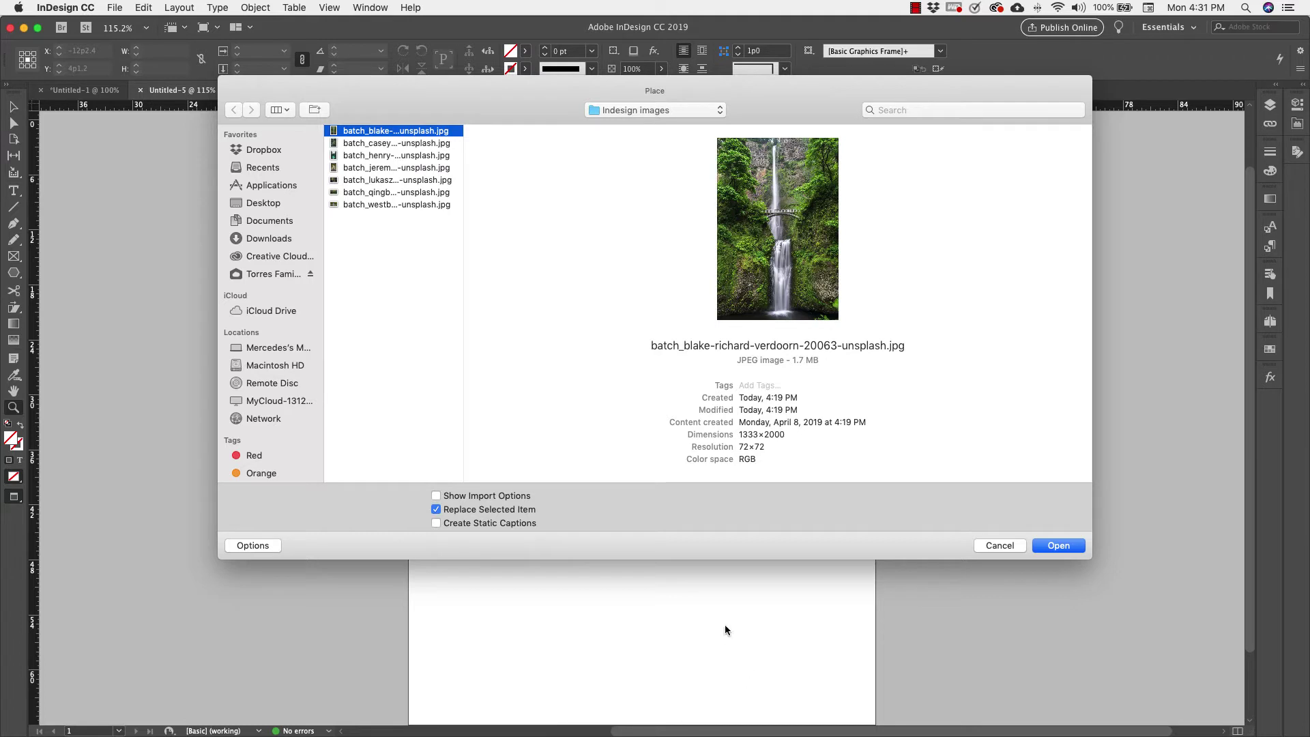
left_click(1056, 546)
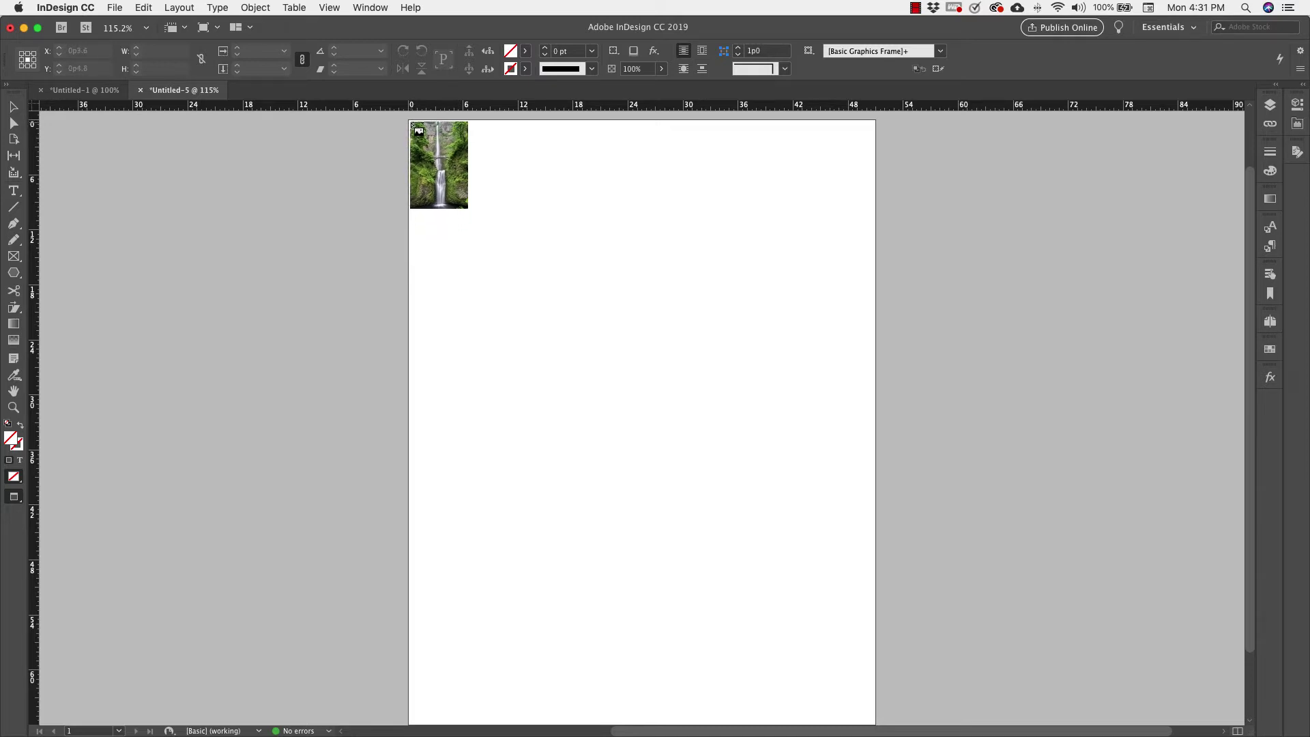
Place the loaded waterfall photo on the page at full size.
left_click(410, 122)
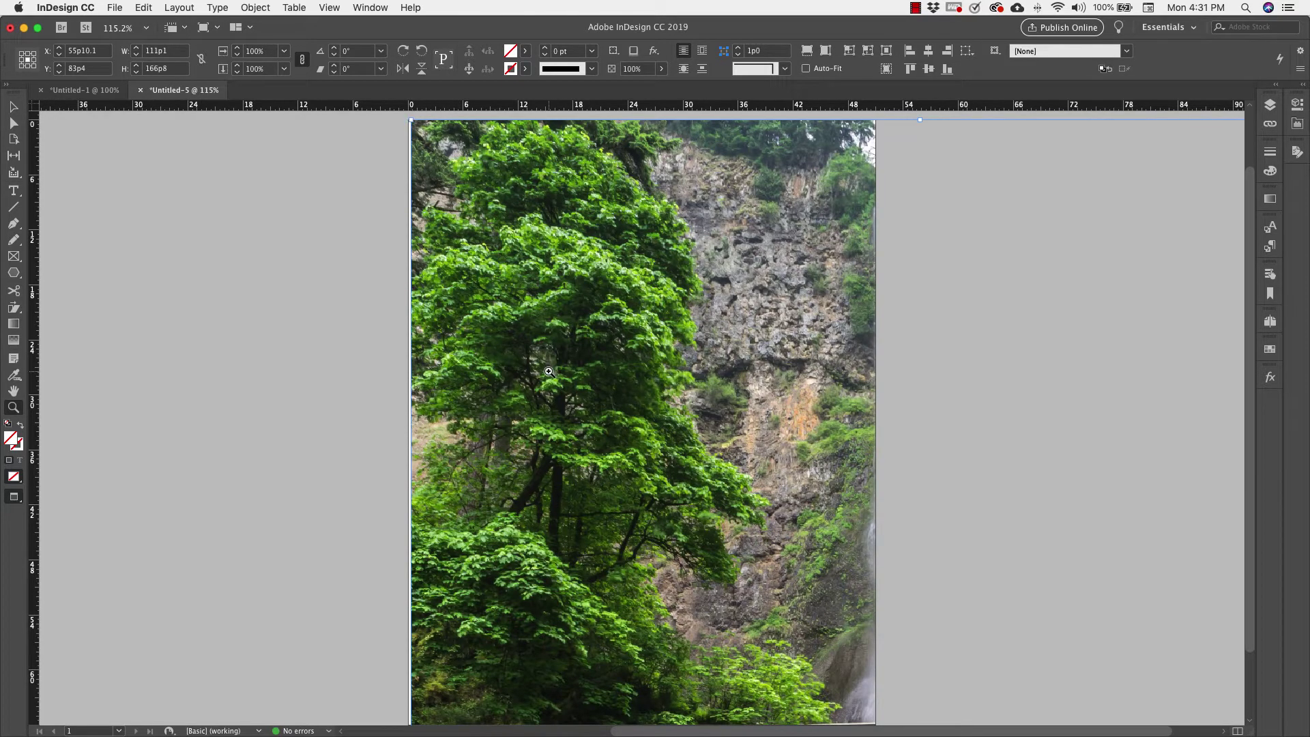
scroll(548, 371, "down", 2)
scroll(548, 371, "up", 3)
scroll(548, 371, "down", 2)
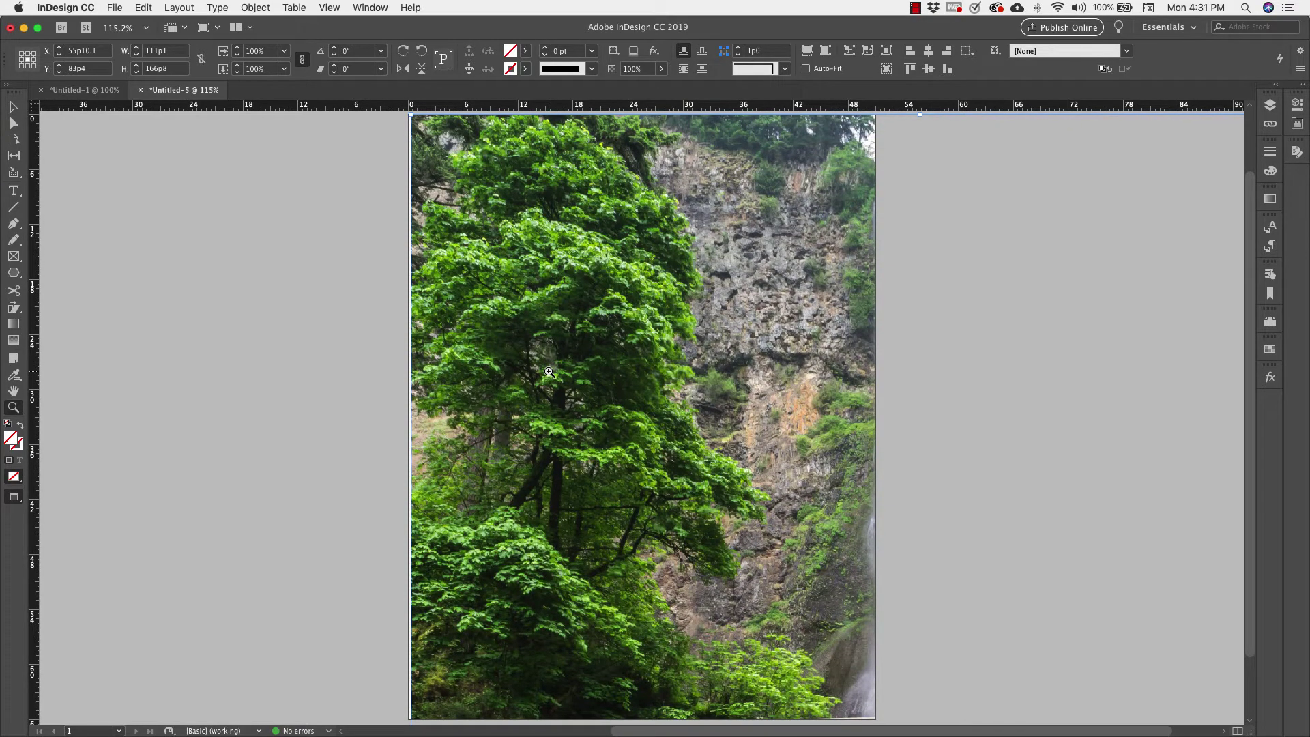
Zoom out step by step until the whole page is visible.
left_click(675, 386, "alt")
left_click(675, 386, "alt")
left_click(675, 386, "alt")
left_click(675, 386, "alt")
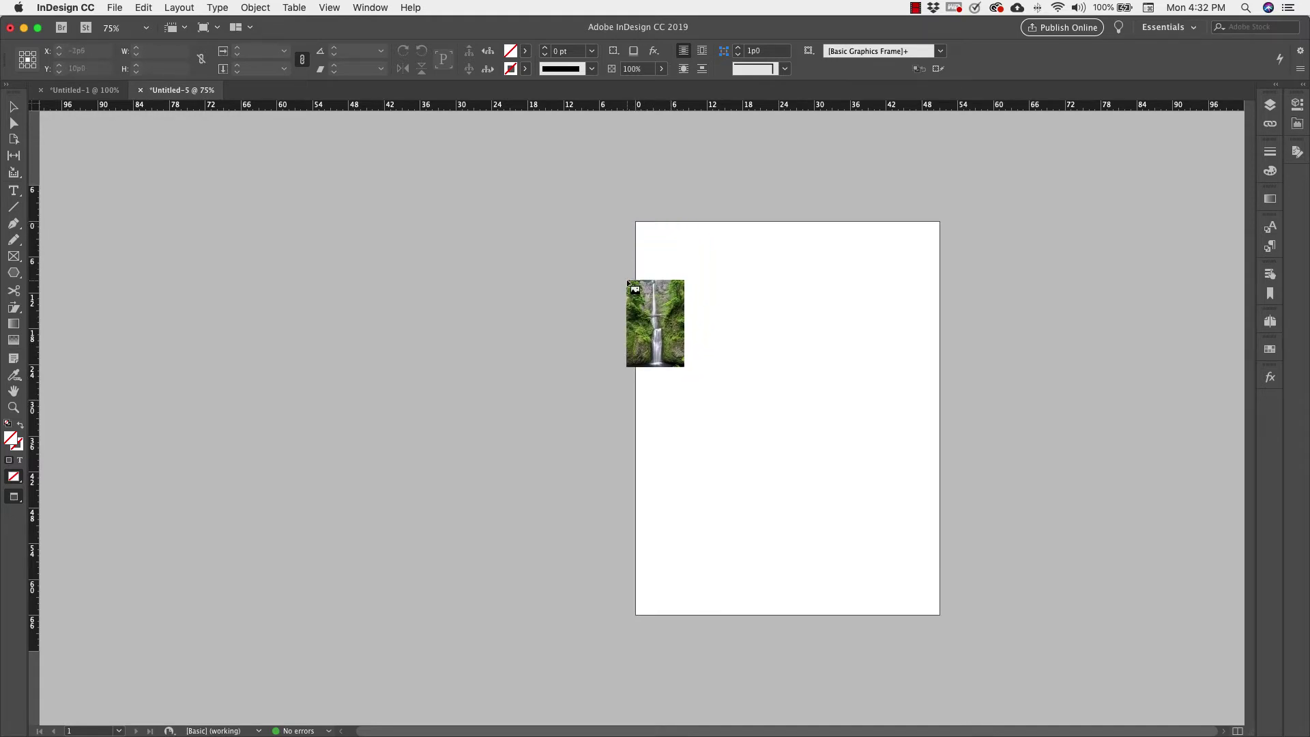
Draw a large frame from the page's top-left for the waterfall photo and nudge the image inside it.
left_click_drag(636, 223, 892, 444)
key("z")
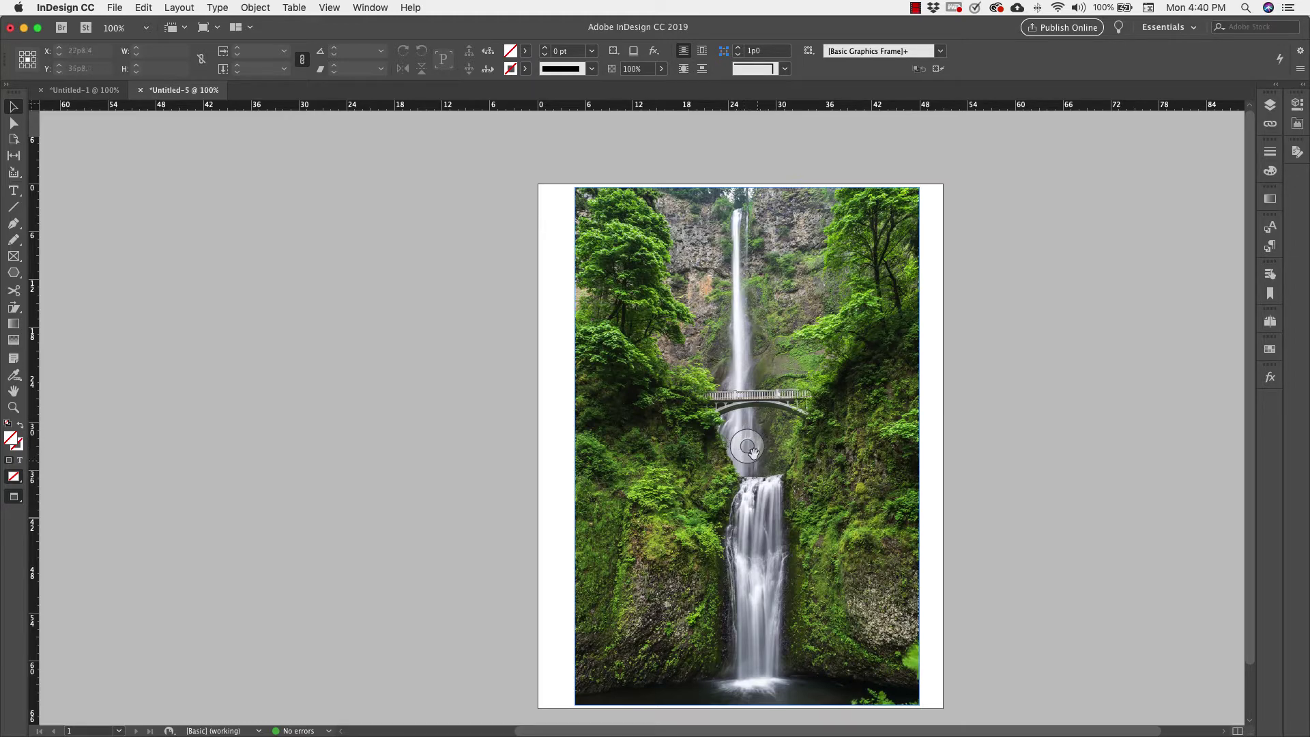
mouse_move(747, 446)
left_mouse_down()
mouse_move(746, 392)
mouse_move(753, 453)
left_mouse_up()
key("super+shift+a")
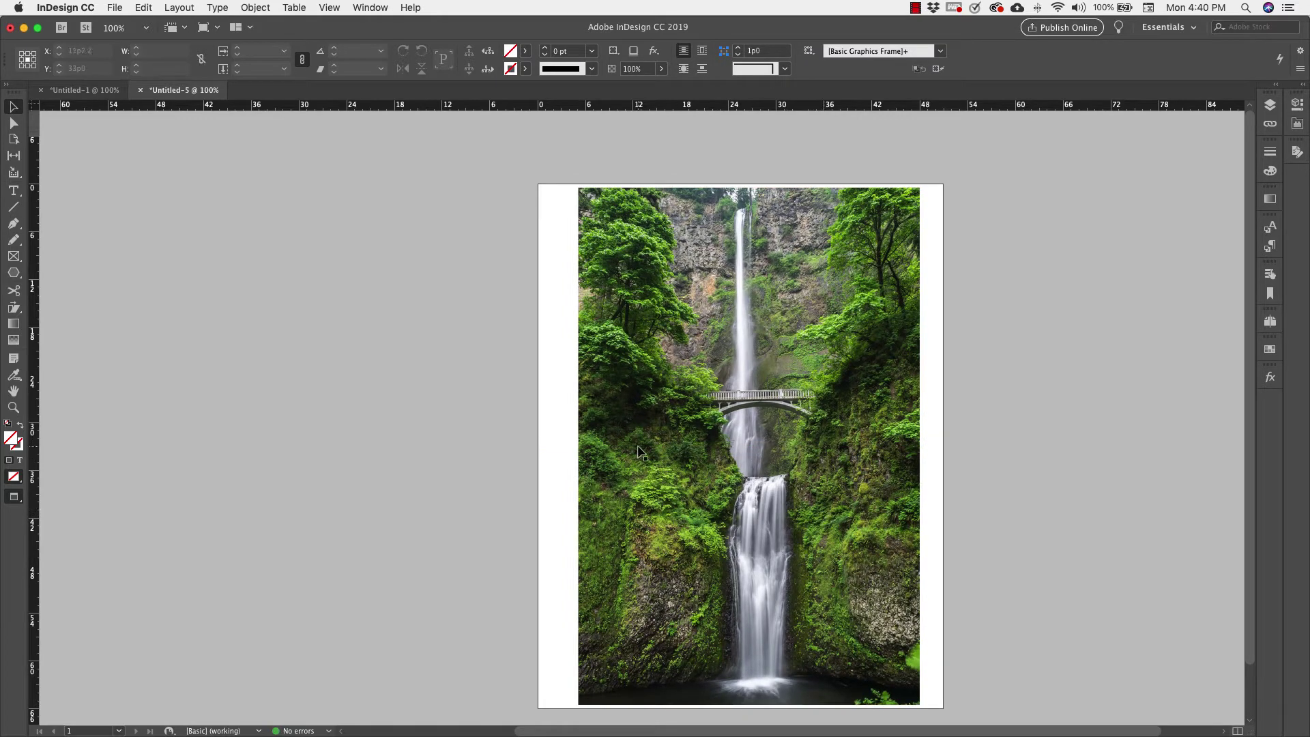
Nudge the waterfall photo frame slightly left, undoing an accidental widening.
left_click(747, 447)
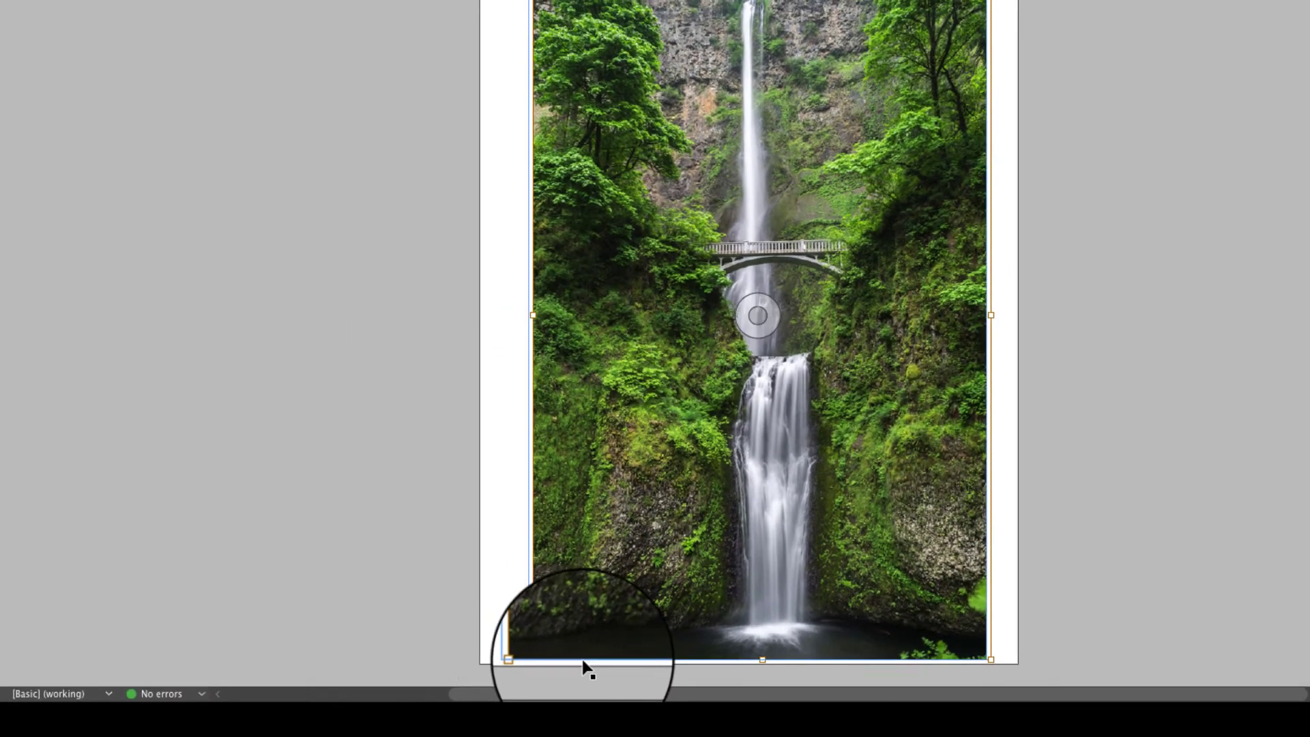
left_click_drag(533, 659, 524, 659)
key("super+z")
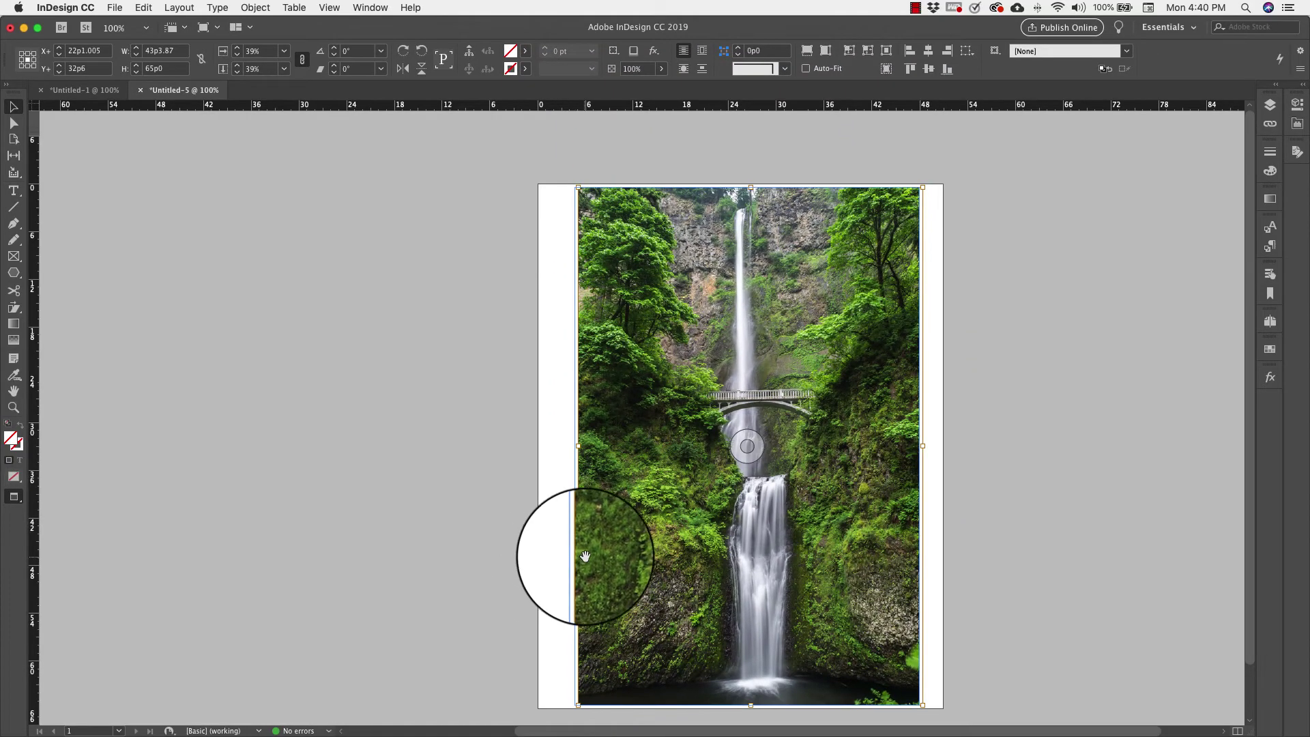
left_click_drag(651, 547, 652, 549)
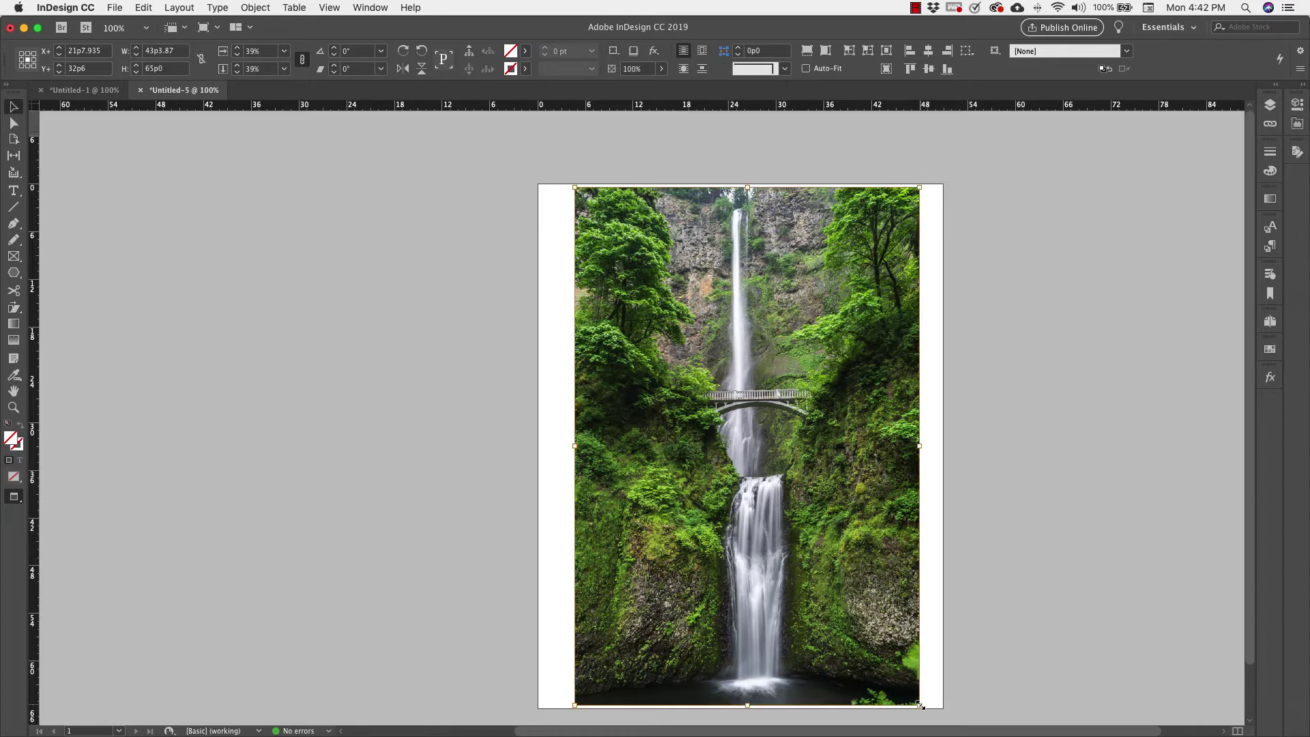
Shrink the waterfall photo from its corner, then reposition its frame and move the photo toward the top-left.
left_click_drag(919, 705, 829, 573)
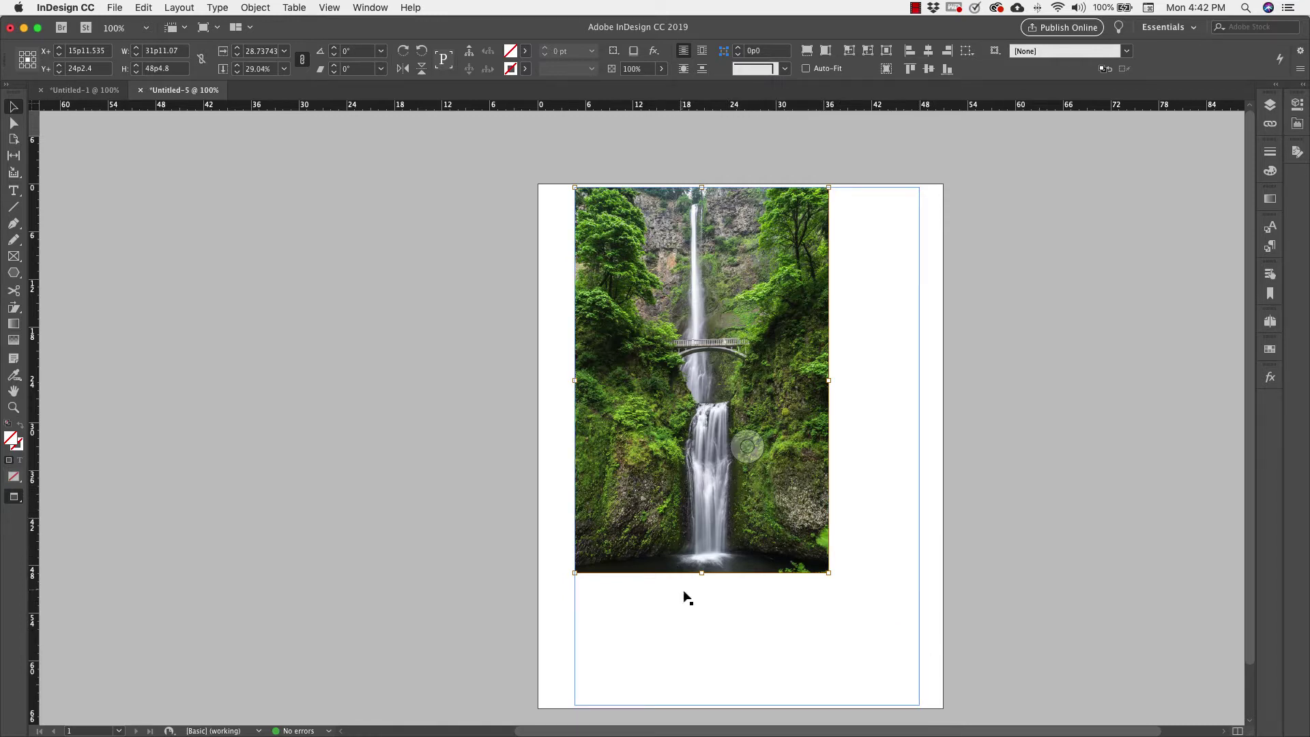
left_click_drag(749, 467, 781, 538)
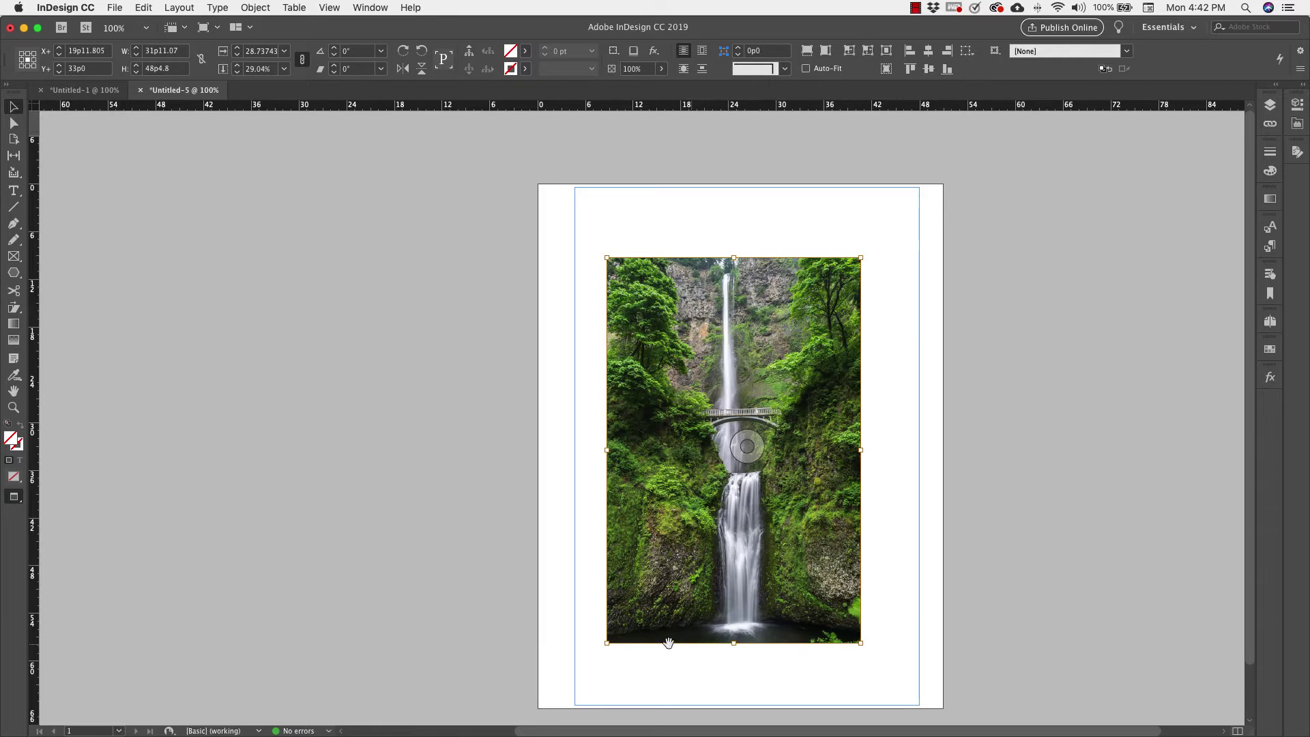
left_click(618, 252)
scroll(618, 252, "left", 2)
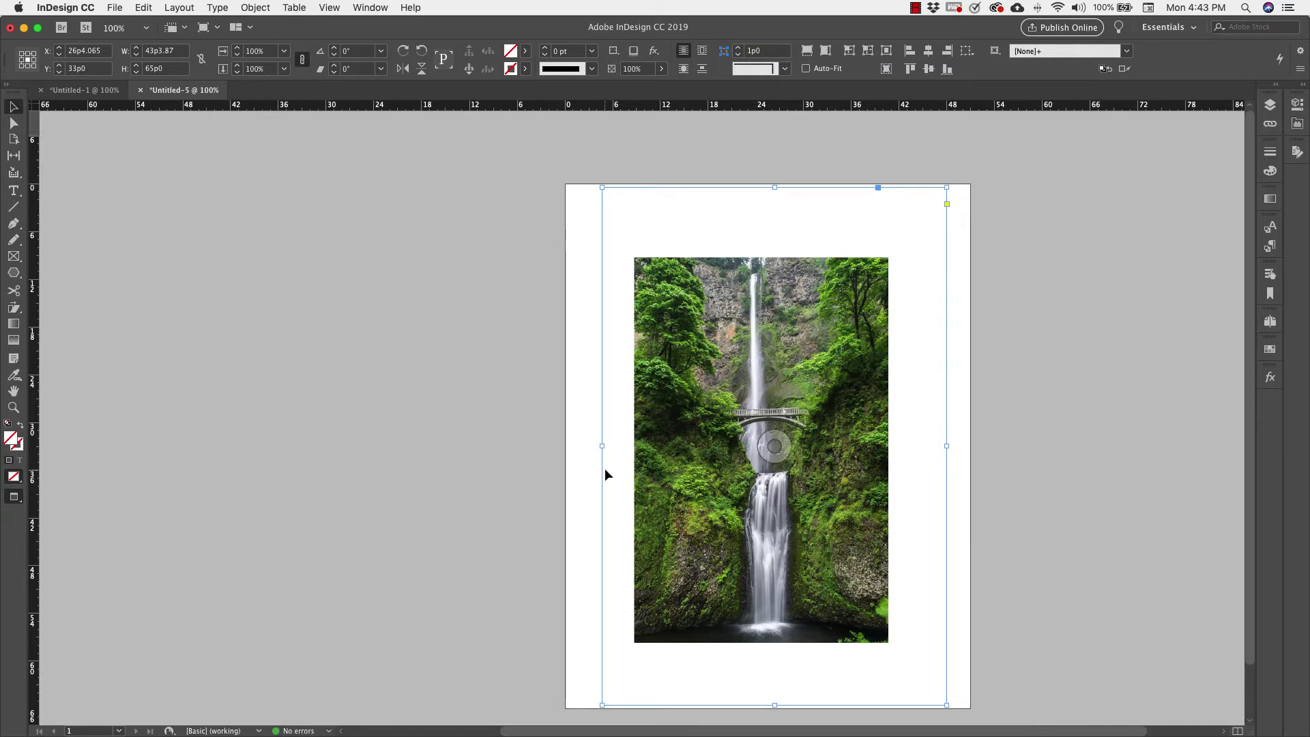
left_click_drag(605, 470, 608, 513)
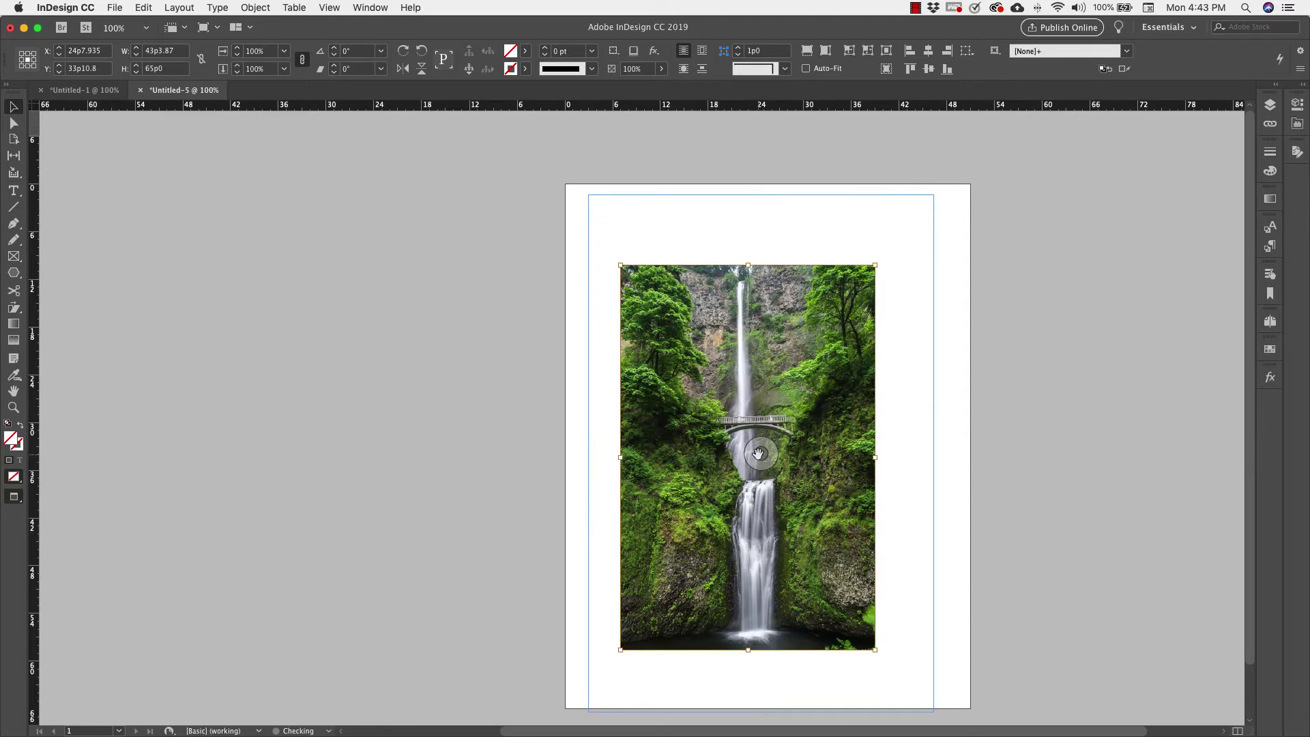
left_click_drag(754, 449, 706, 390)
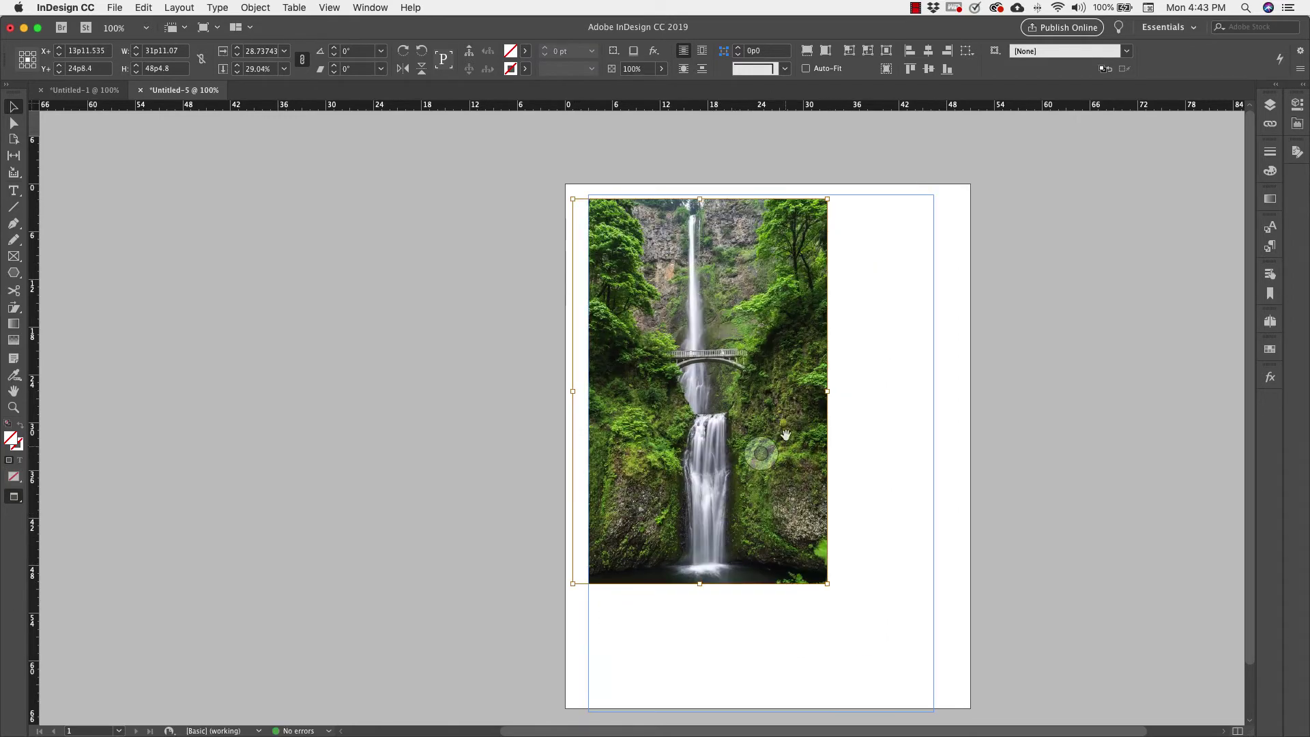
left_click_drag(759, 454, 713, 391)
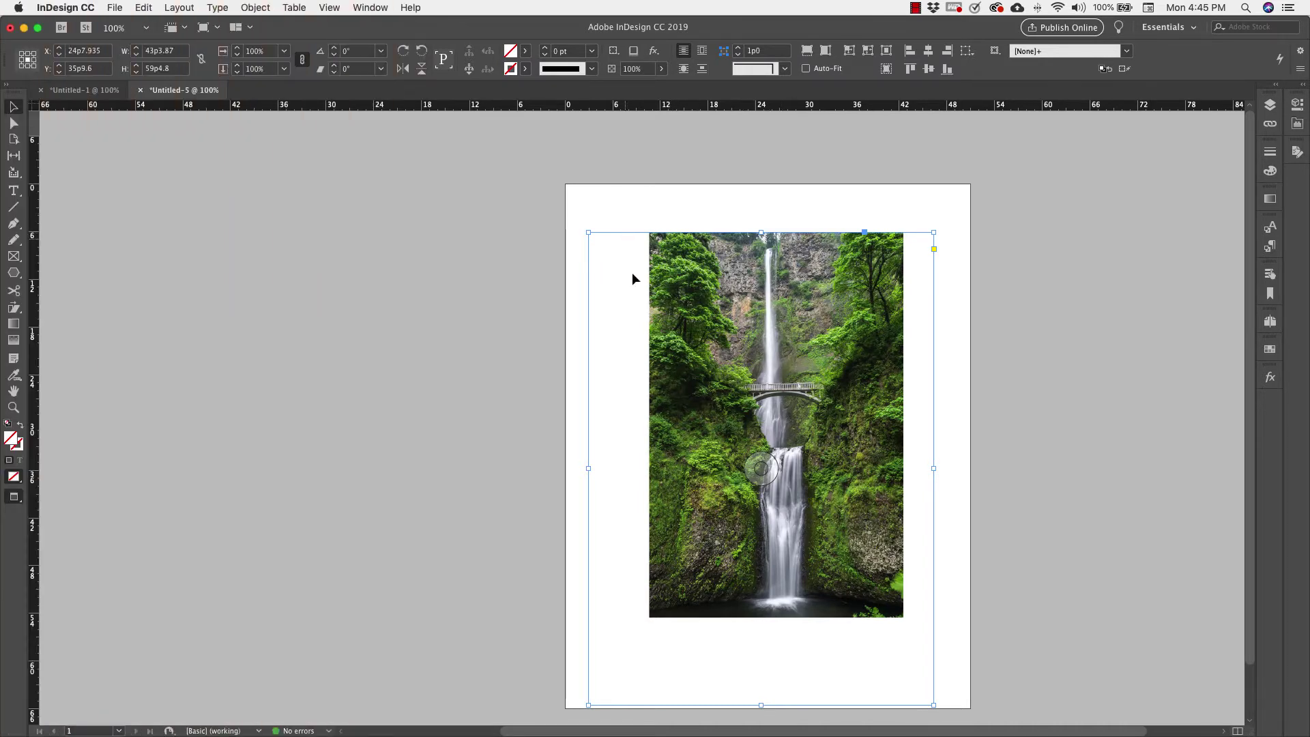
left_click(255, 7)
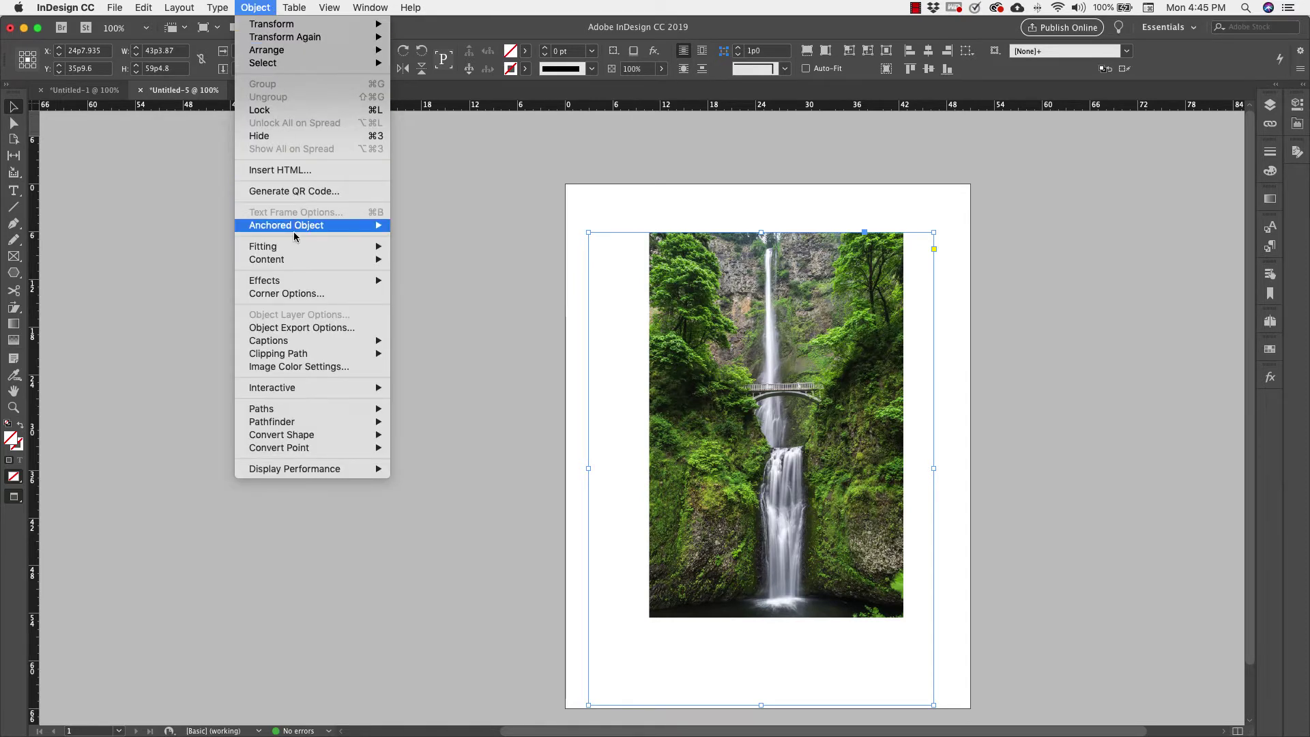
mouse_move(294, 246)
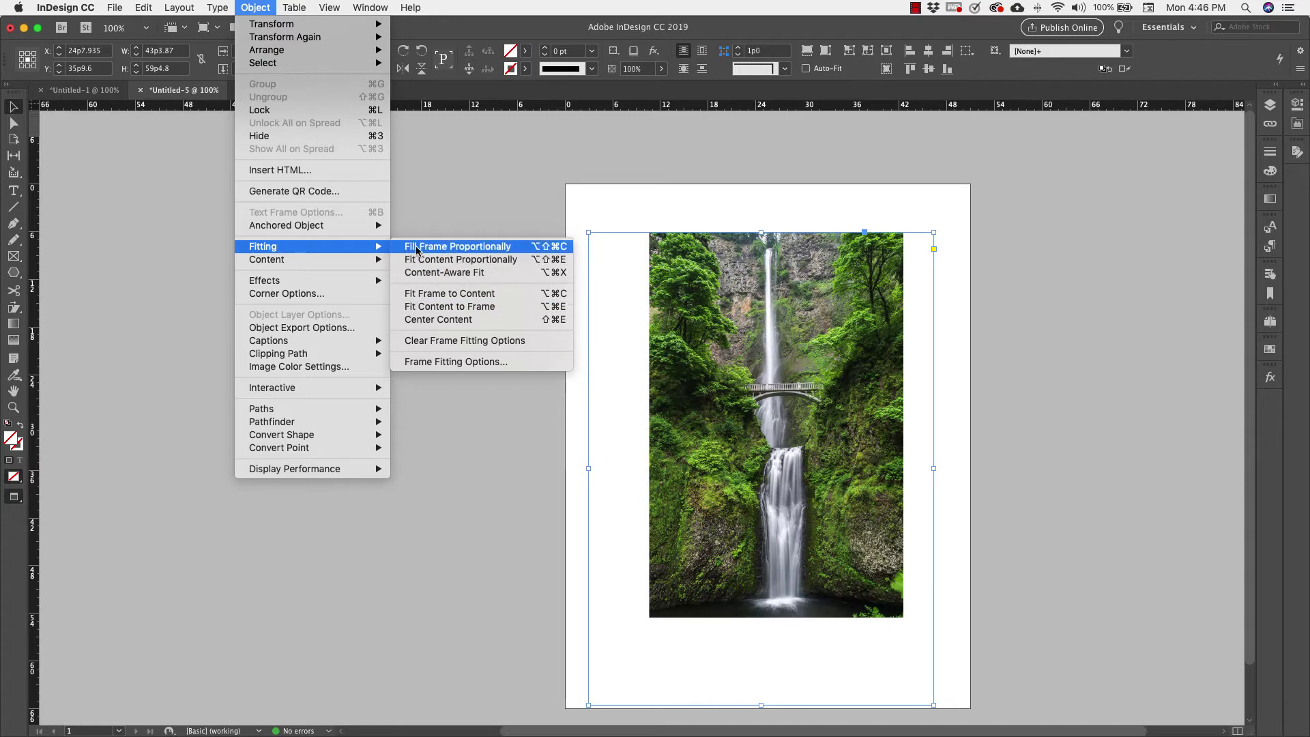
left_click(457, 246)
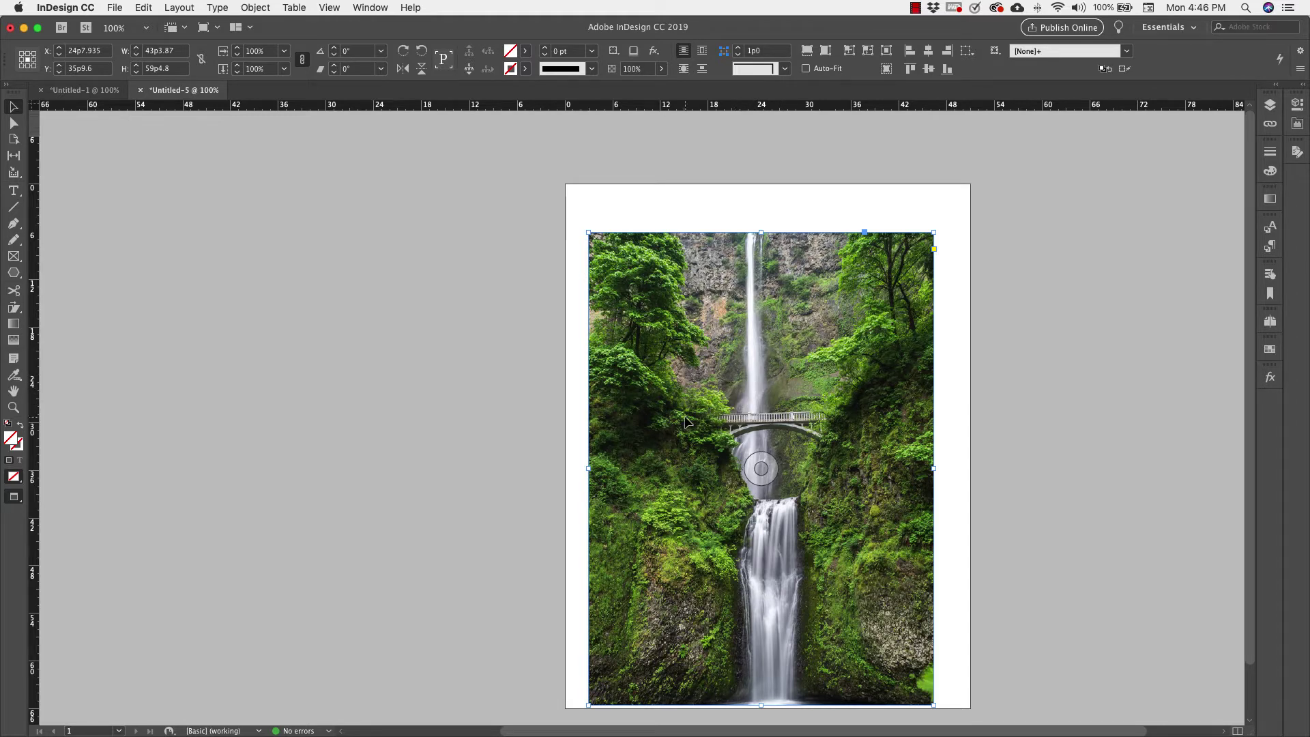
key("super+alt+shift+e")
Apply Fitting > Fit Content Proportionally to the waterfall photo from its context menu.
right_click(723, 403)
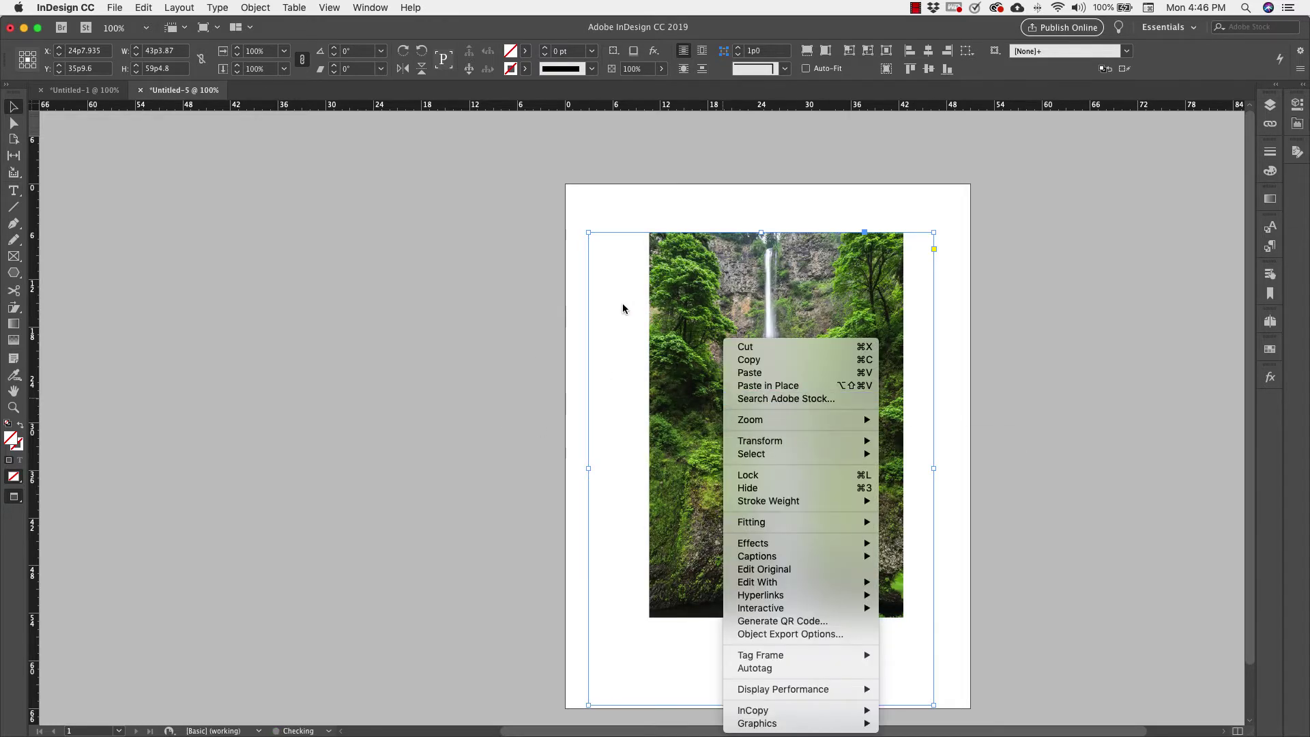
left_click(611, 216)
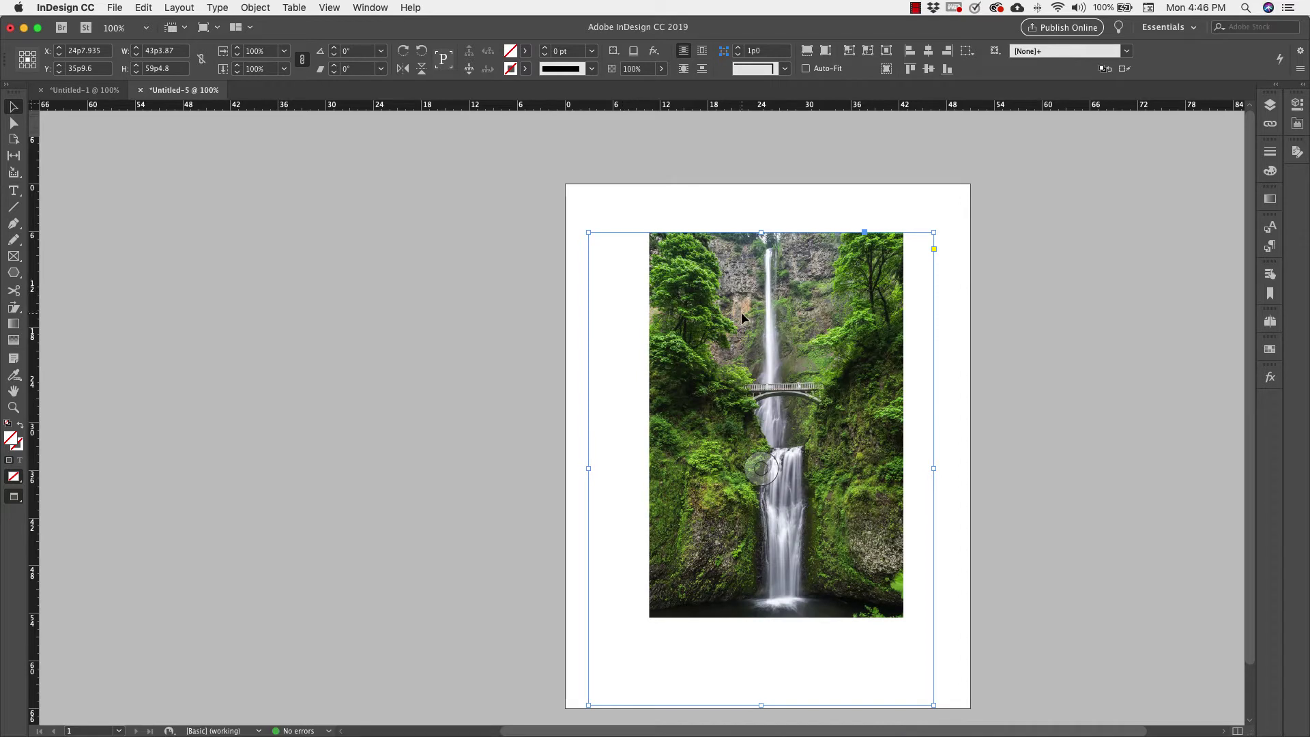
right_click(775, 322)
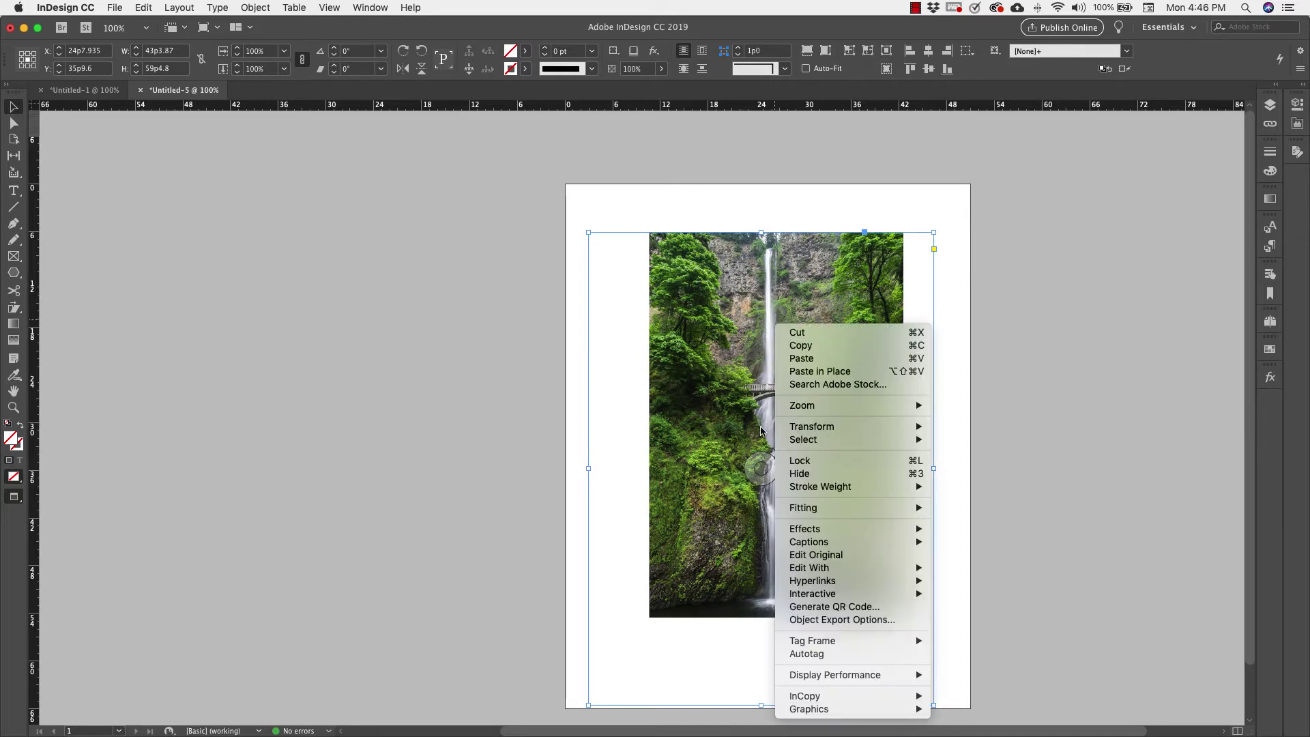
mouse_move(865, 513)
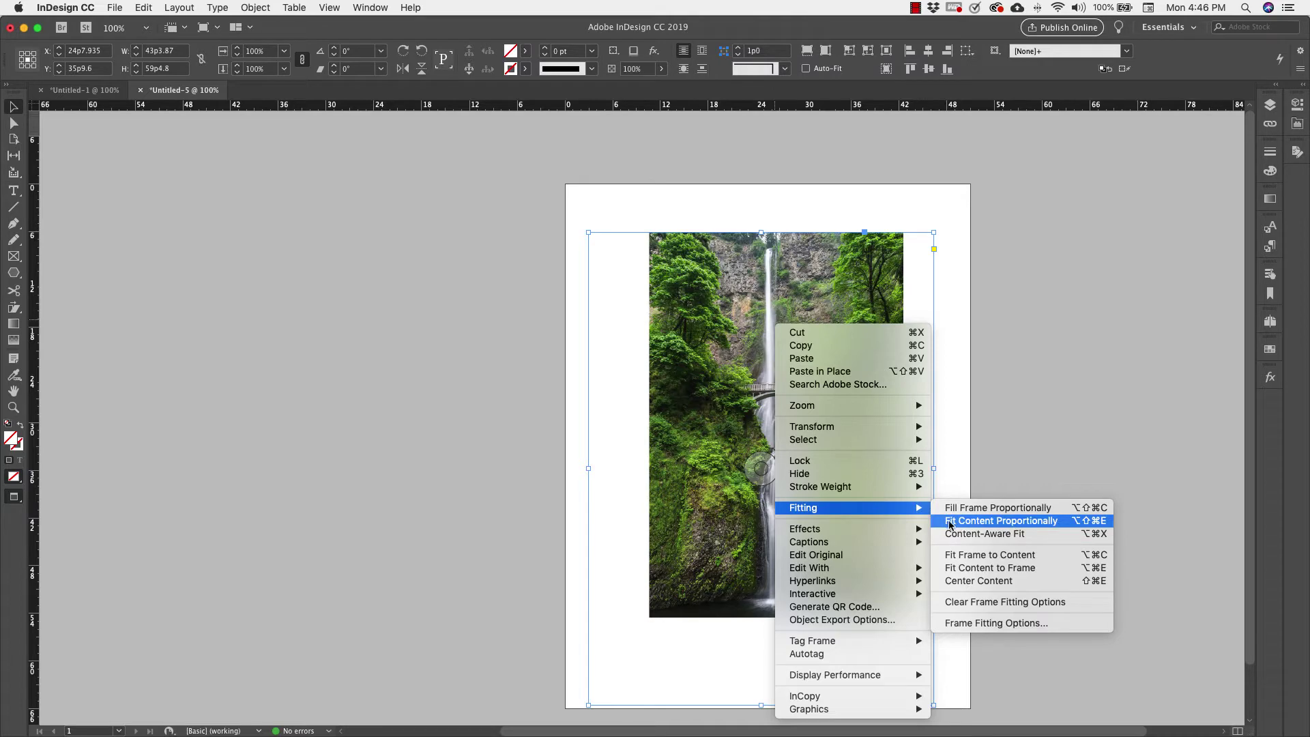
left_click(1012, 522)
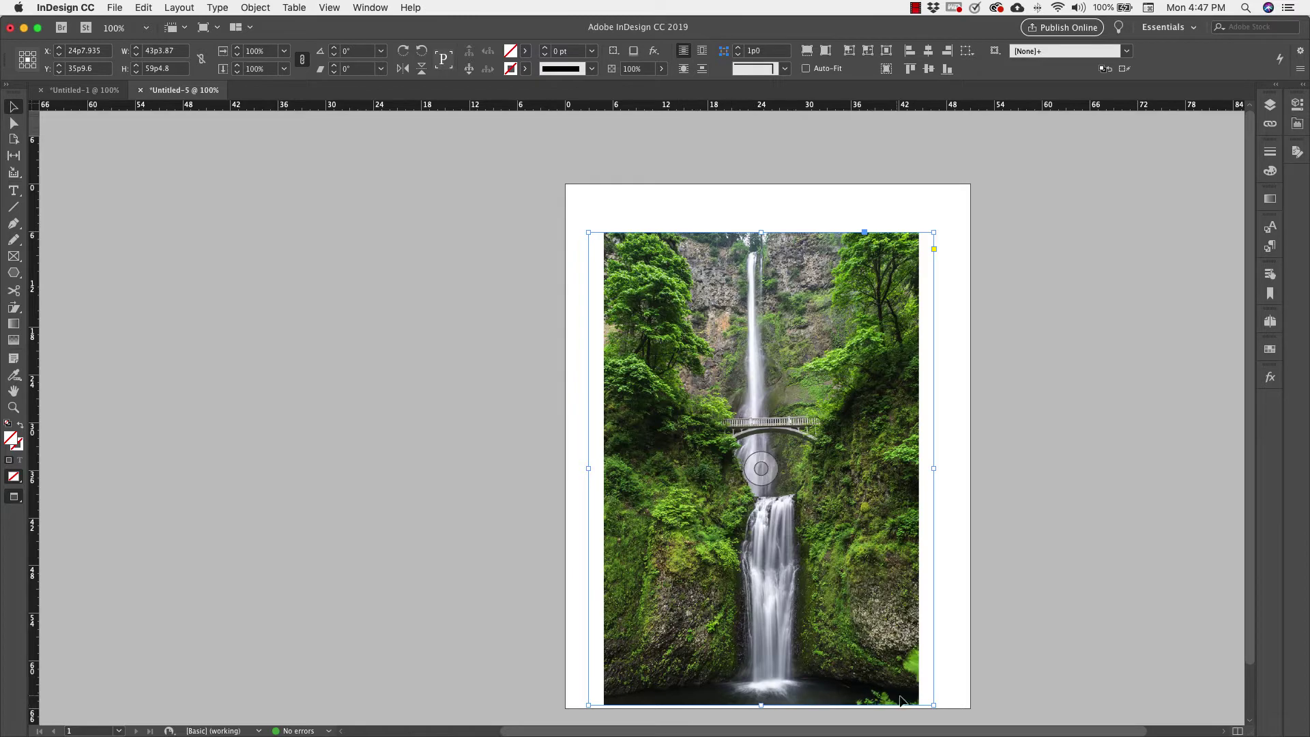
Apply Content-Aware Fit to the waterfall photo and move it to the page's top-left.
right_click(778, 478)
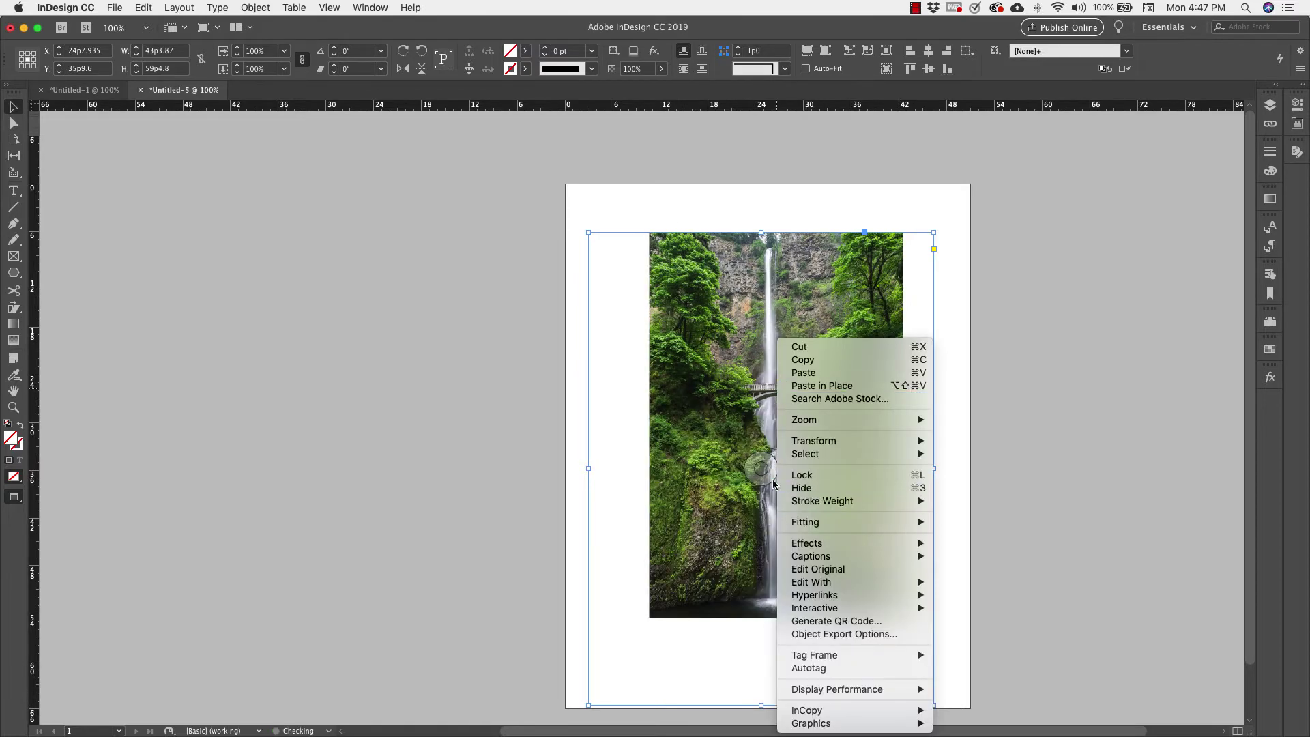
mouse_move(809, 523)
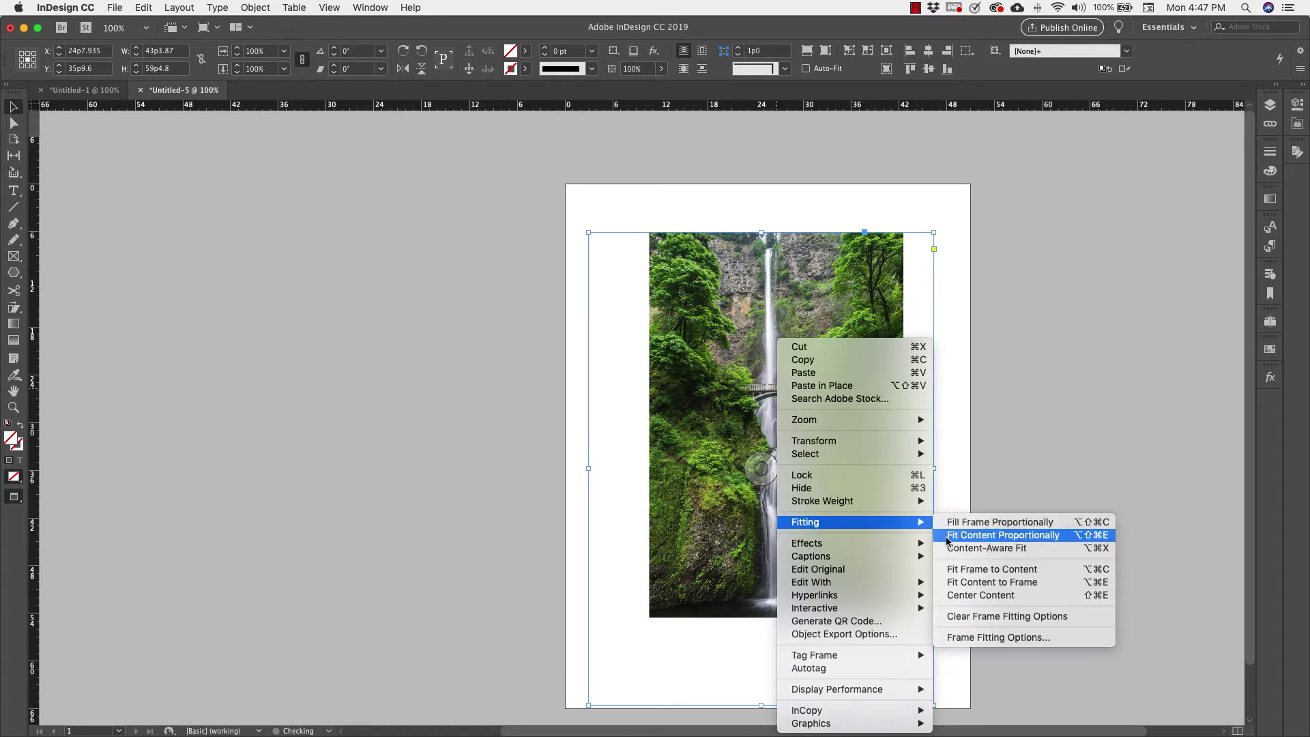
left_click(1004, 548)
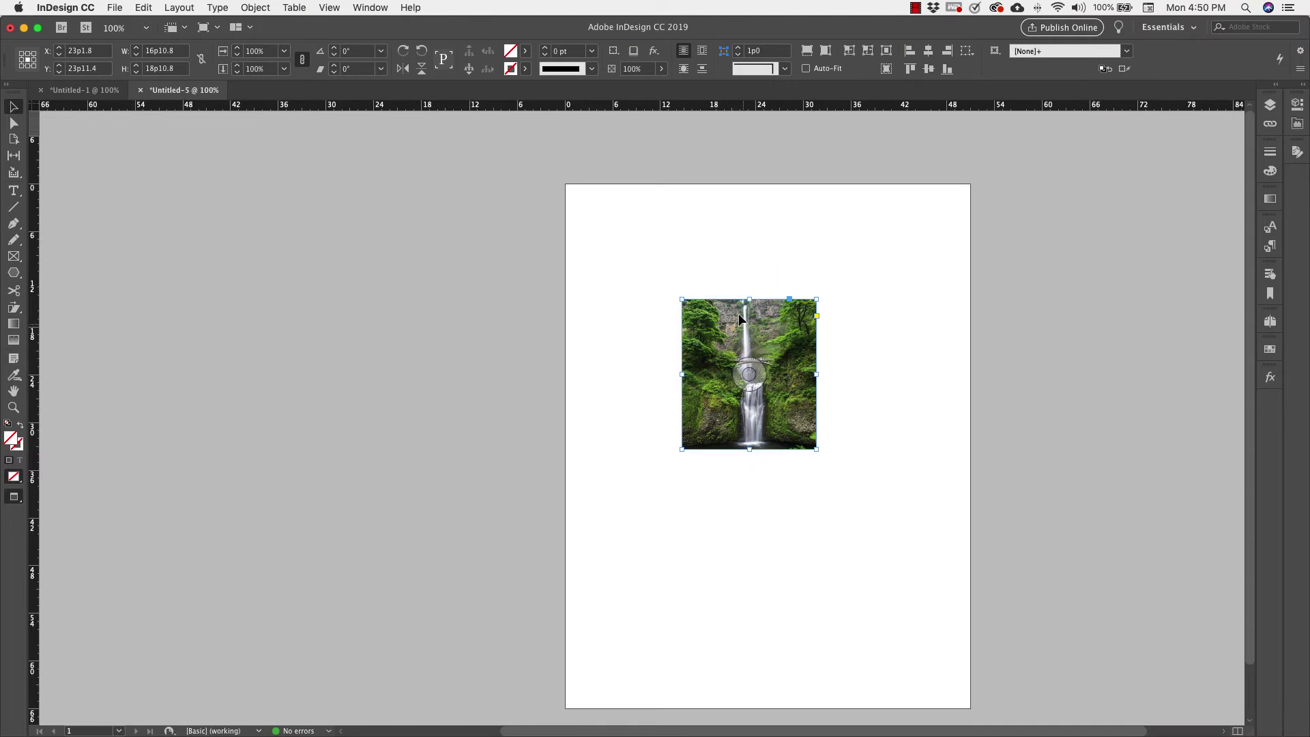
left_click_drag(719, 311, 659, 229)
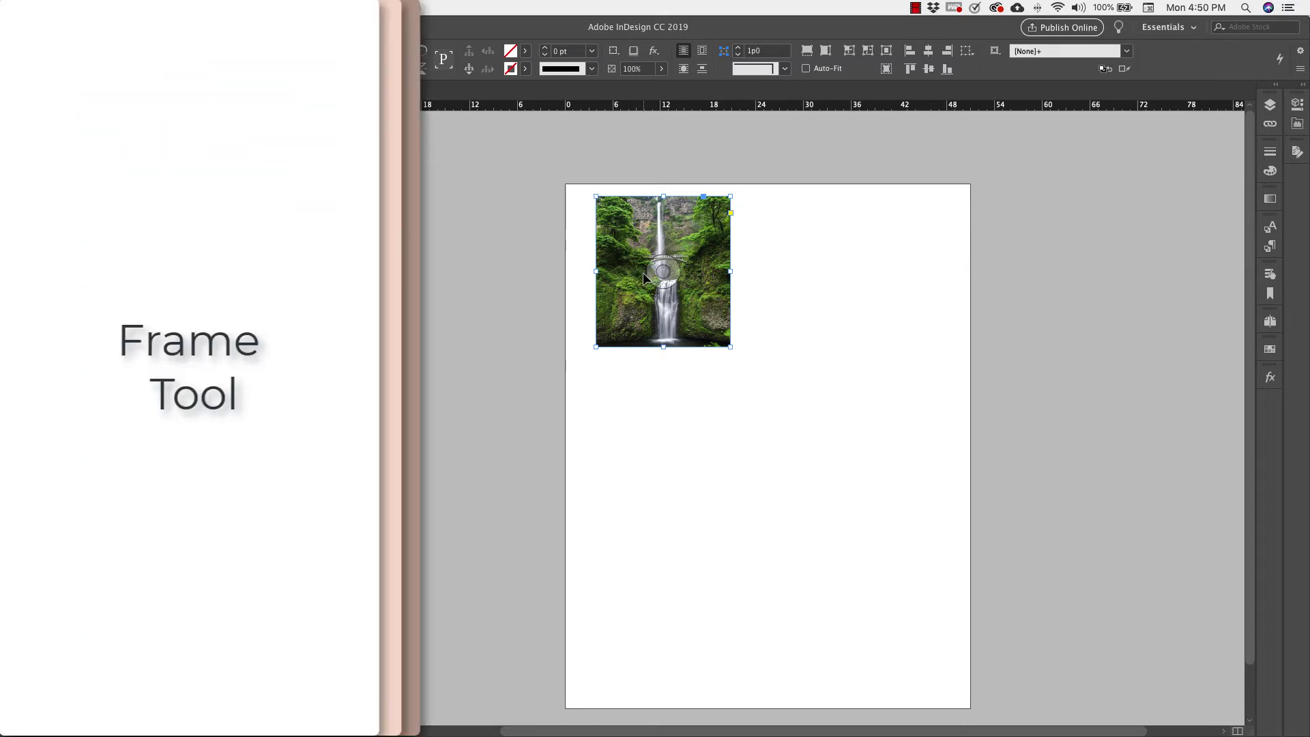
Delete the waterfall photo, add placeholder frames, and draw a magenta-filled rectangle.
key("Delete")
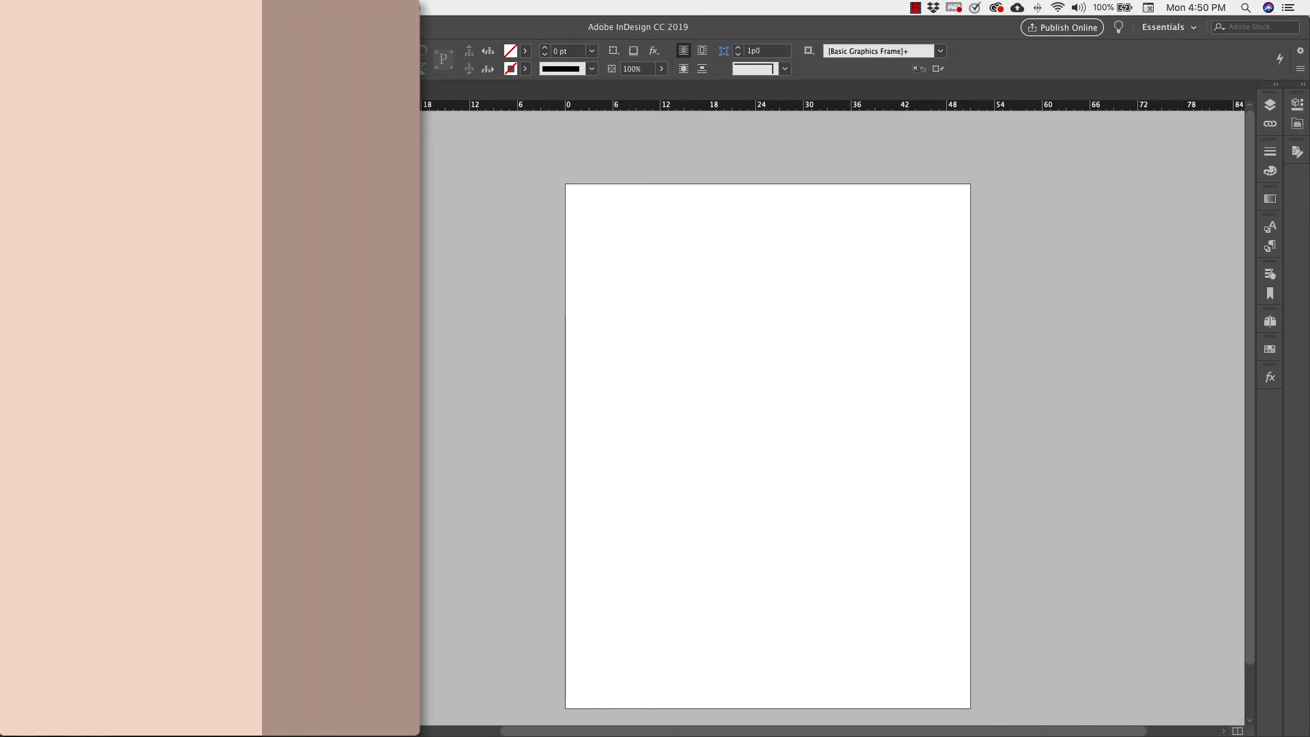
left_click(13, 257)
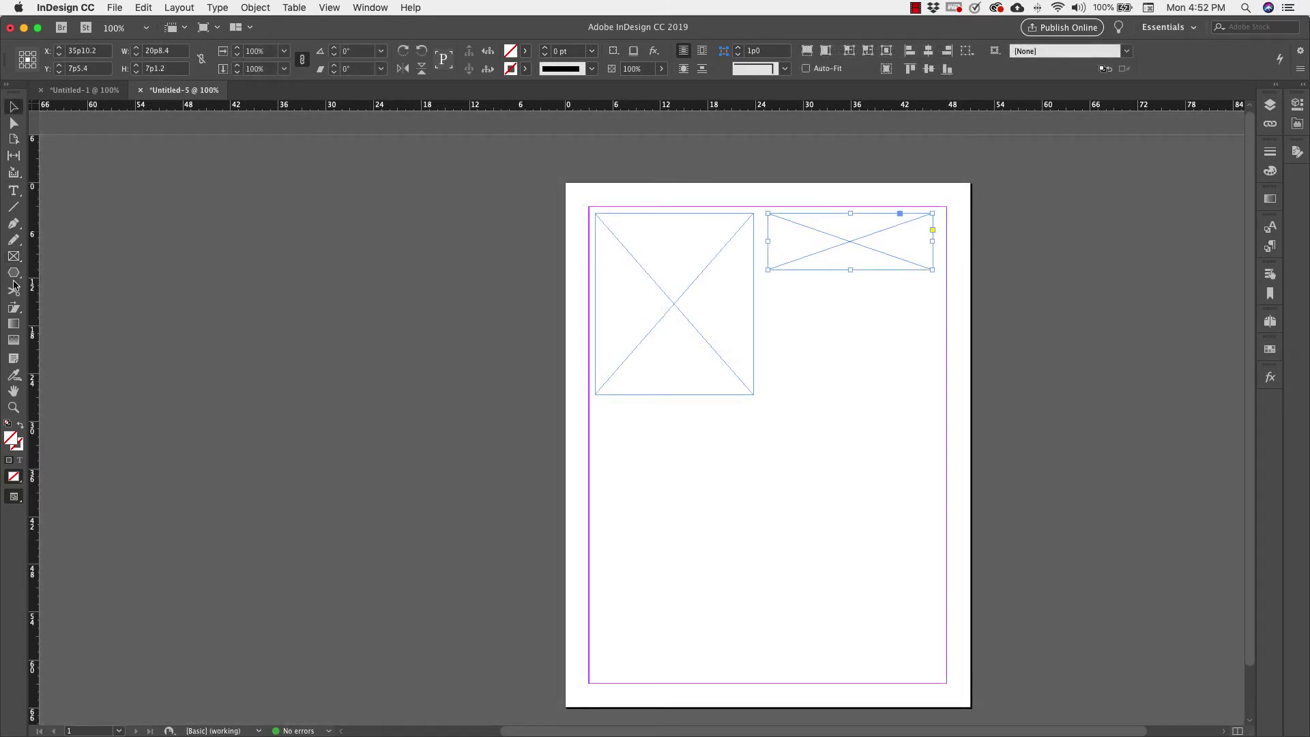
left_click(15, 274)
left_click(14, 273)
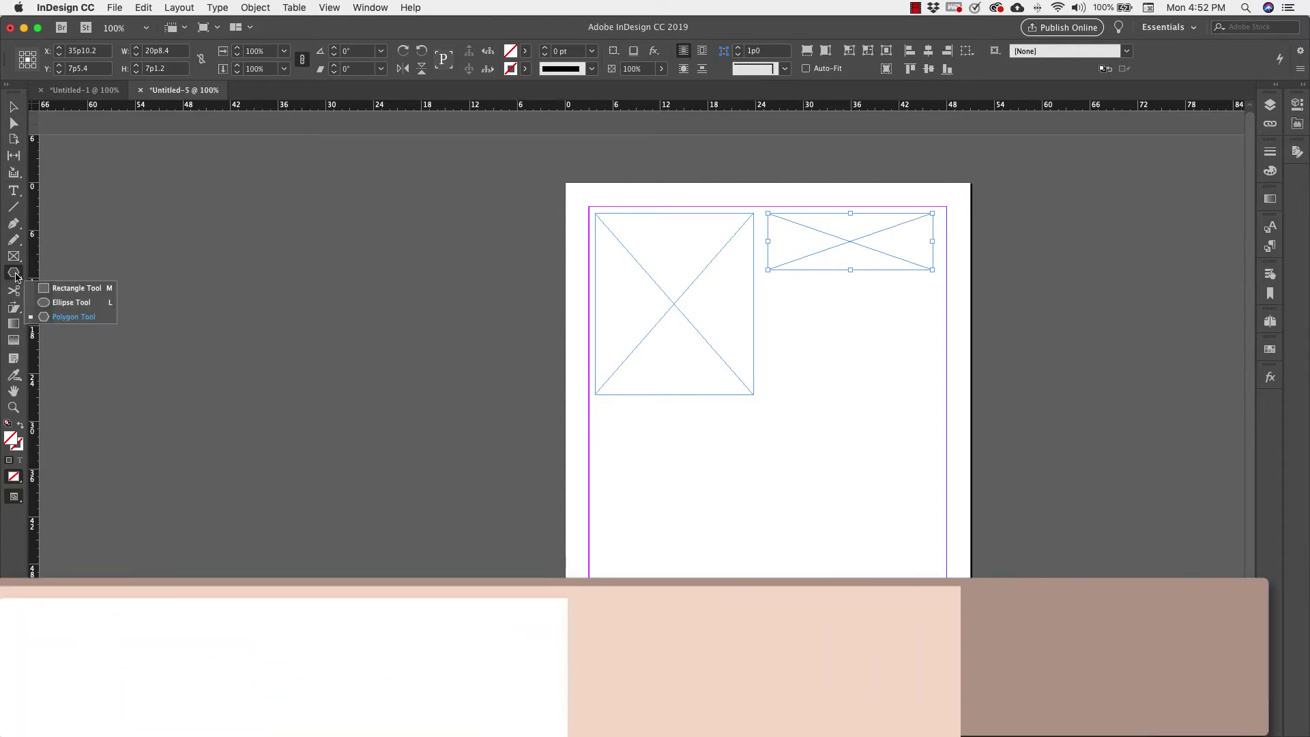
left_click(77, 288)
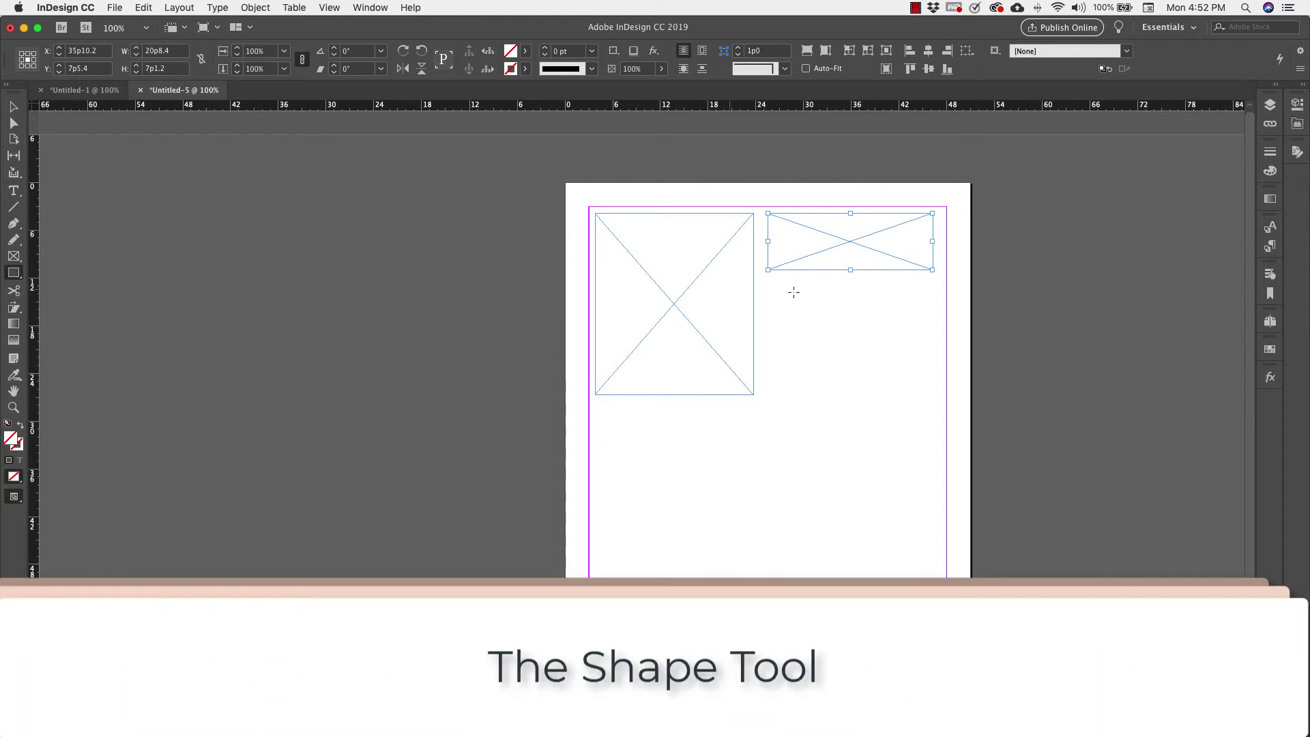
mouse_move(781, 288)
left_mouse_down()
mouse_move(829, 369)
mouse_move(926, 394)
left_mouse_up()
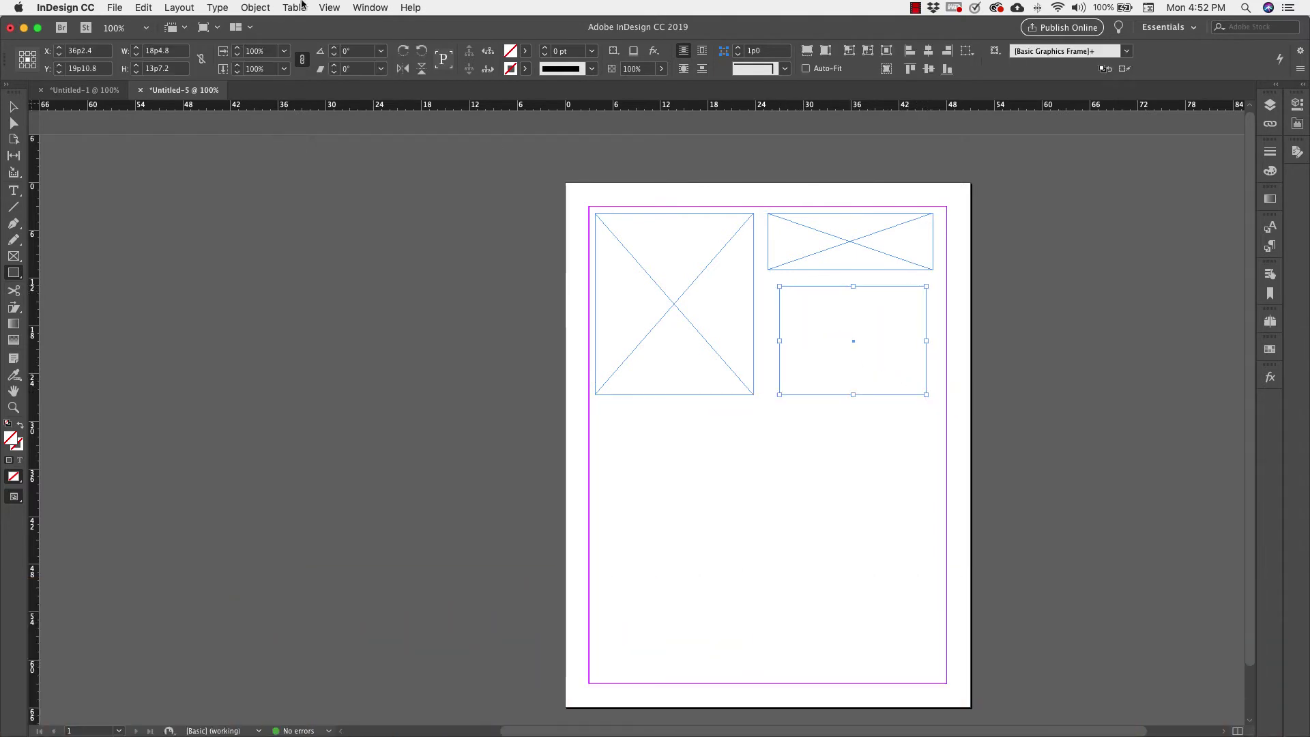
left_click(516, 55)
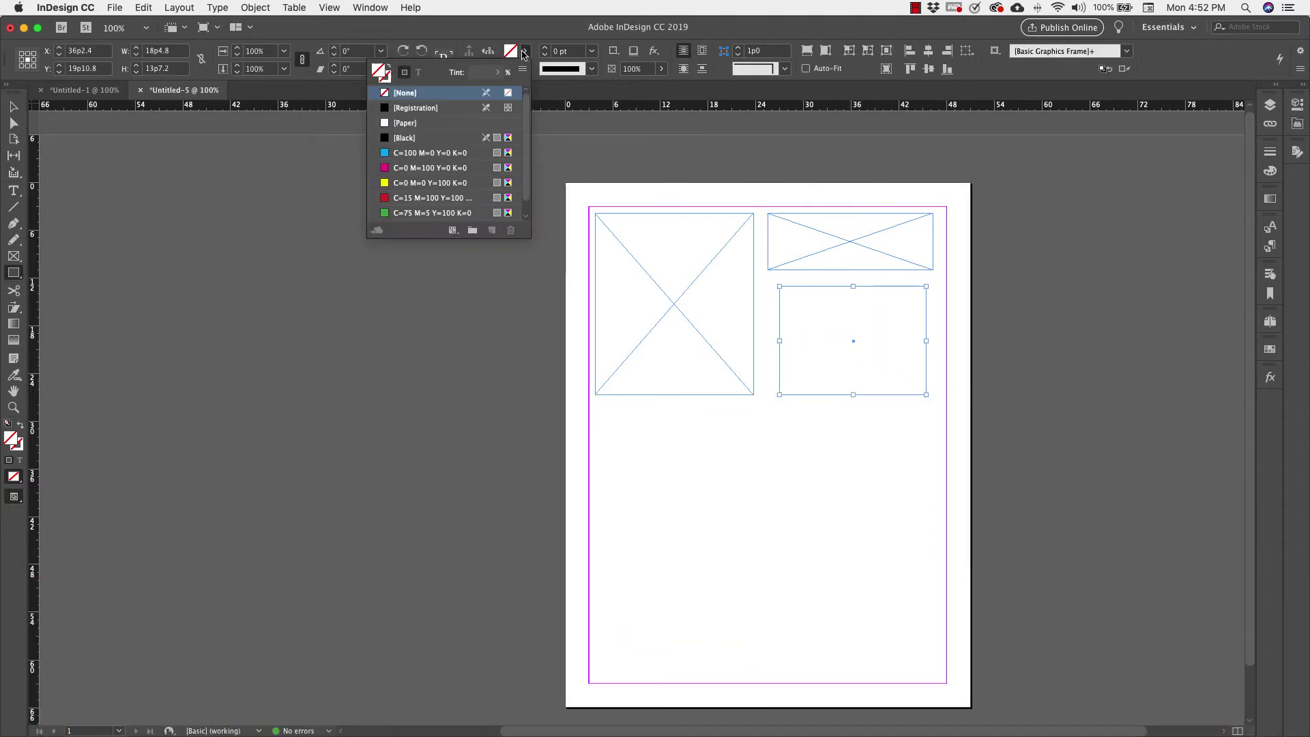
left_click(405, 169)
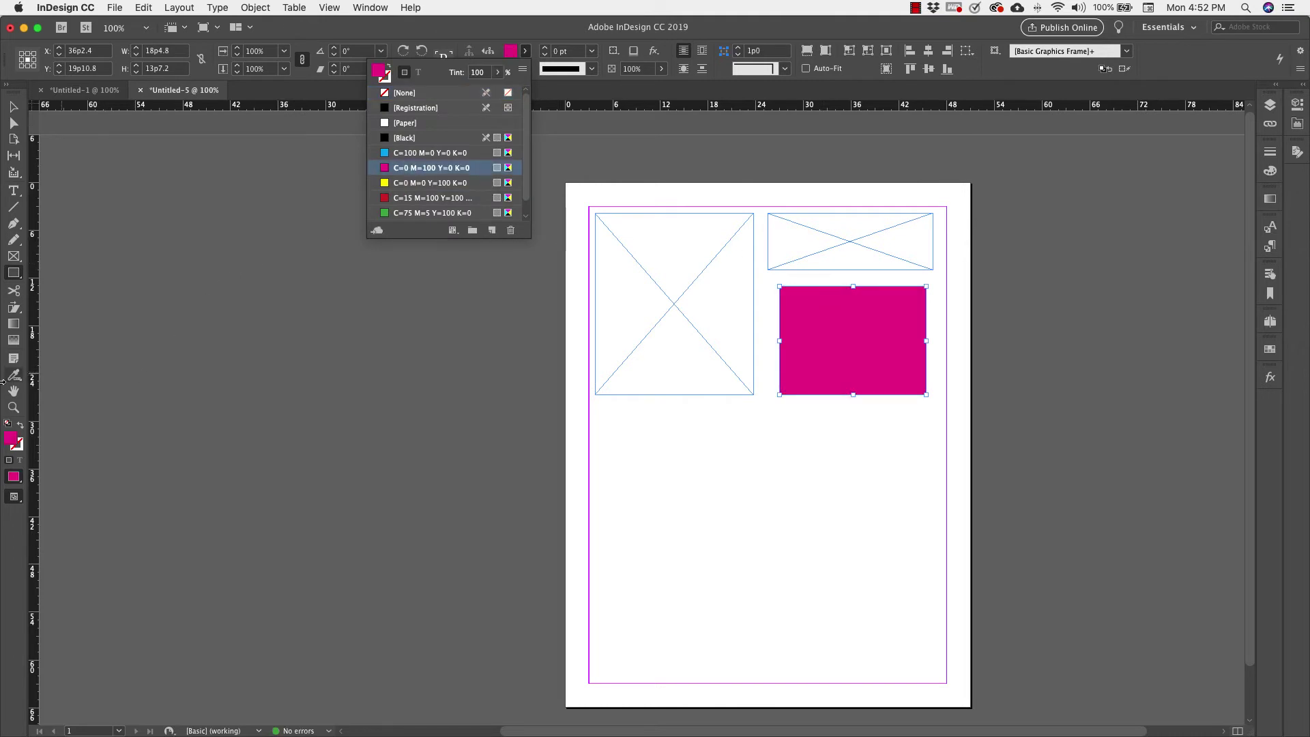
Draw a hexagon below the tall image frame and fill it magenta.
left_click_drag(15, 279, 66, 319)
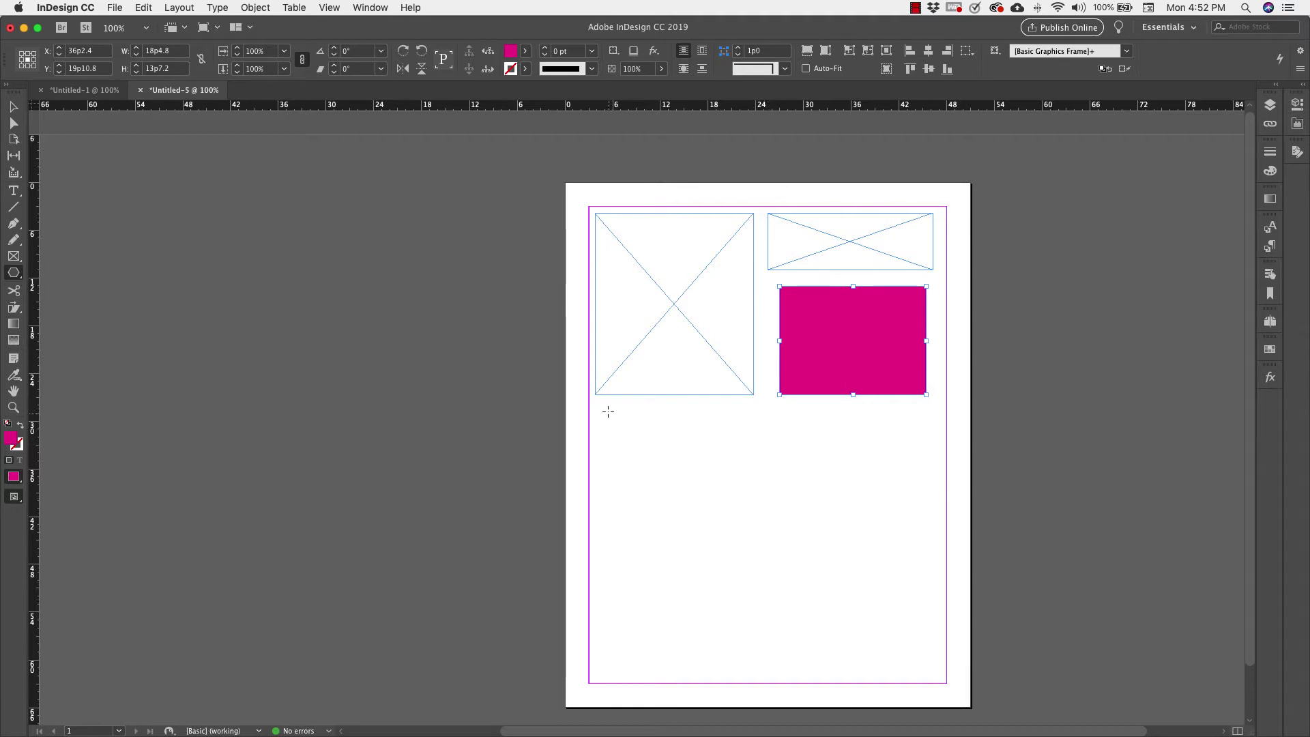
mouse_move(607, 411)
left_mouse_down()
mouse_move(702, 521)
mouse_move(761, 547)
left_mouse_up()
left_click(524, 68)
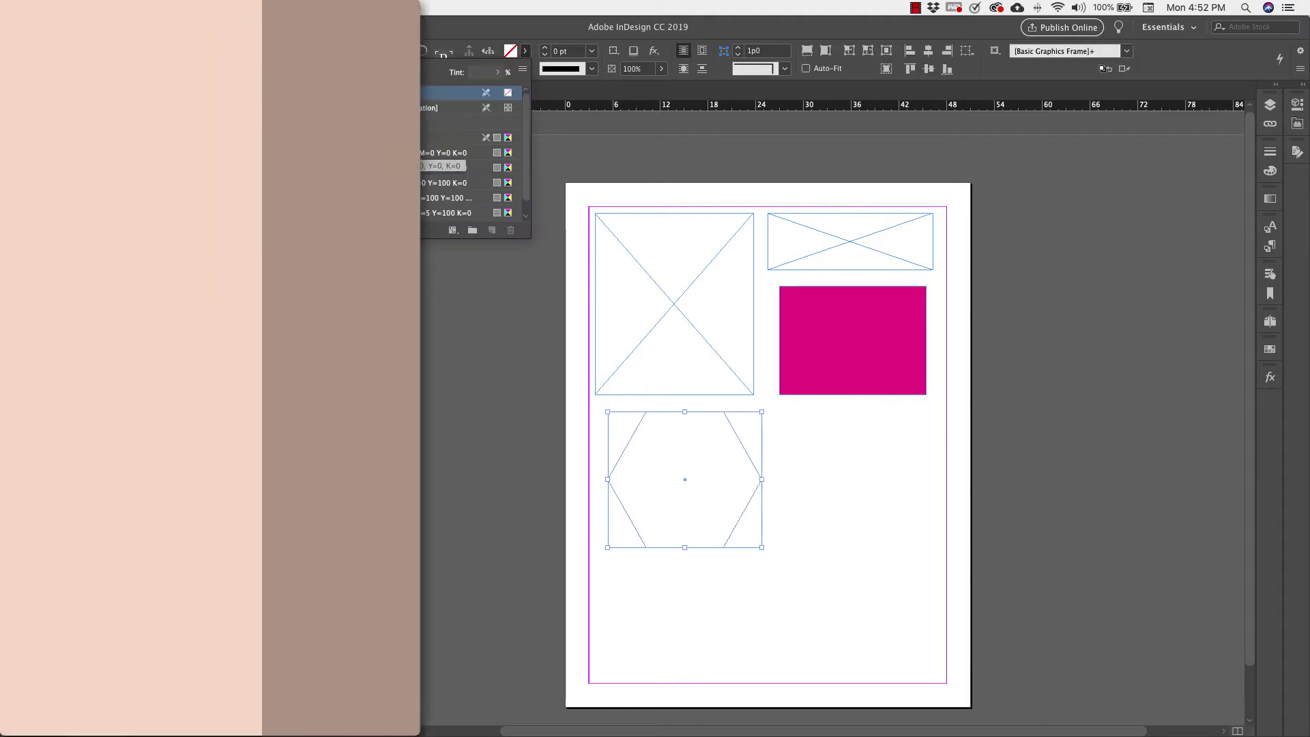
key("Return")
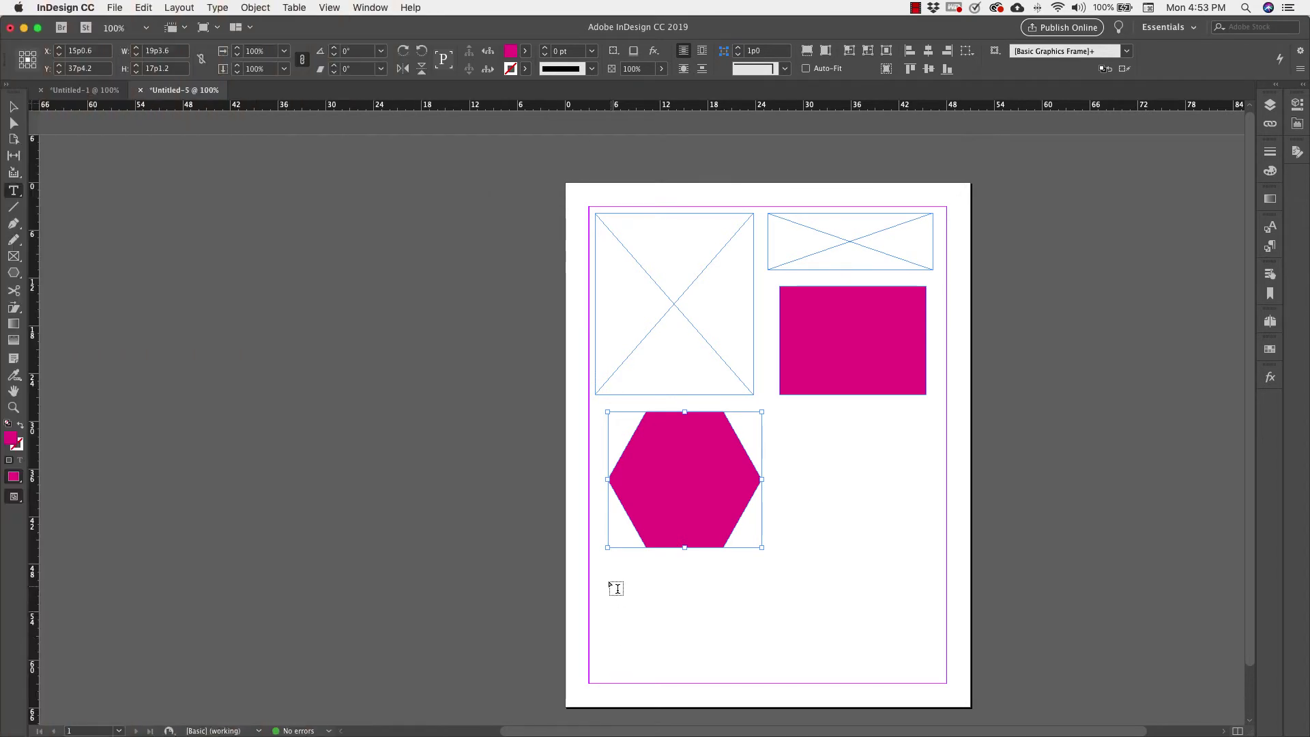
Type 'Image' in a bottom text frame, styled 150 pt heavy Lato in All Caps.
left_click_drag(608, 566, 938, 674)
type("Image")
key("ctrl+a")
left_click(191, 51)
type("150")
key("Return")
left_click(139, 69)
left_click(62, 197)
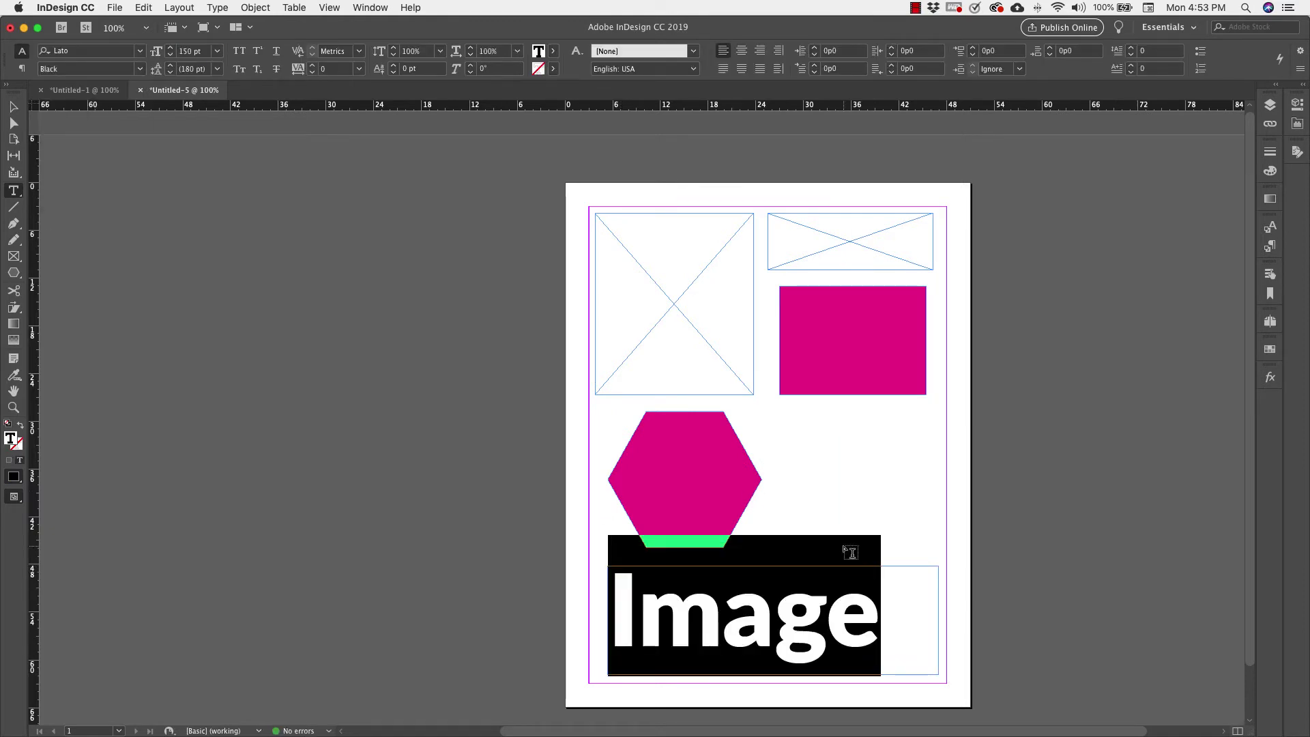
key("ctrl+shift+k")
key("Escape")
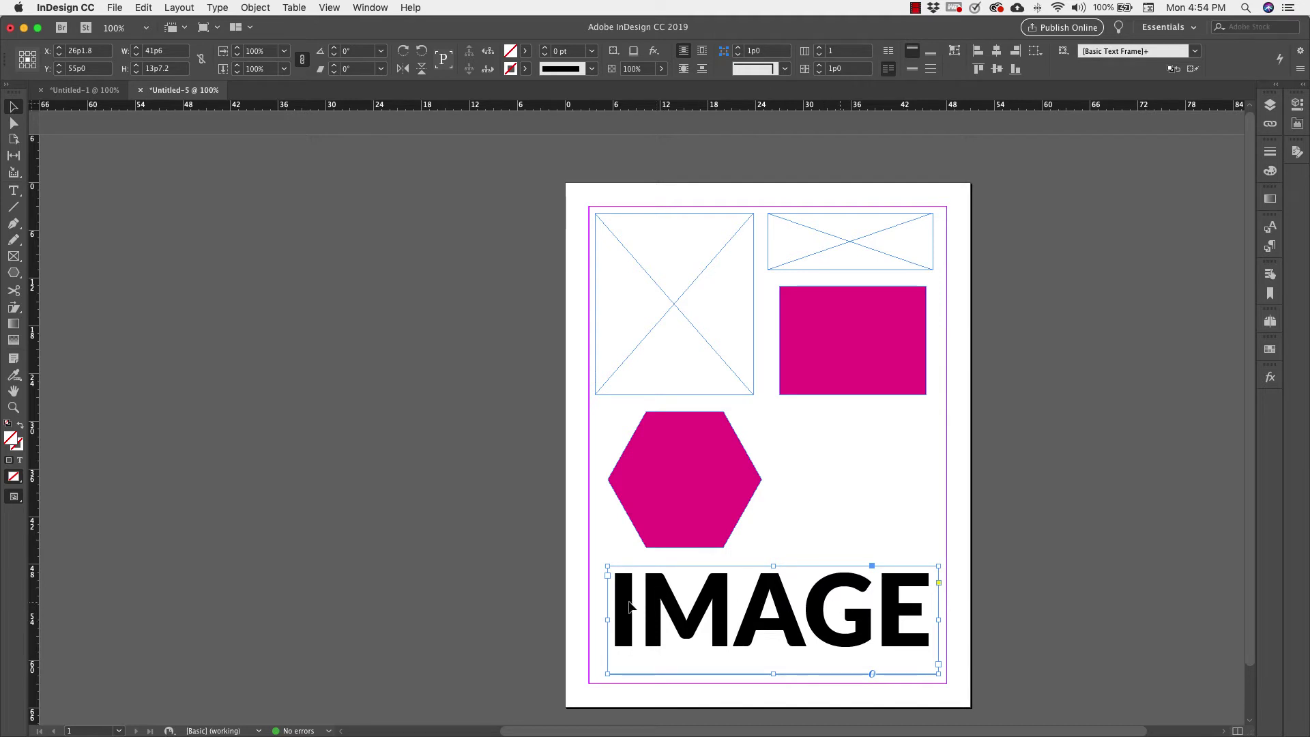
Select the word IMAGE, apply Type > Create Outlines, and show its anchor points.
left_click(13, 191)
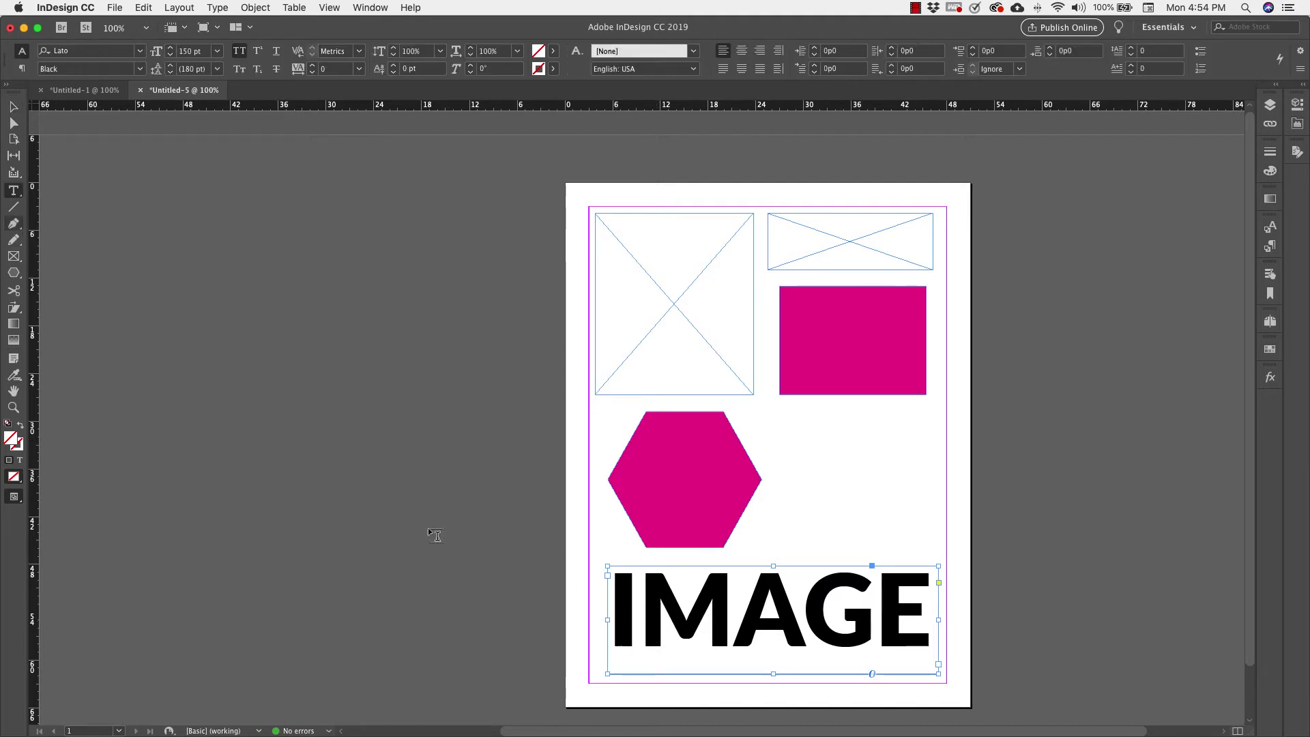
left_click_drag(612, 614, 954, 618)
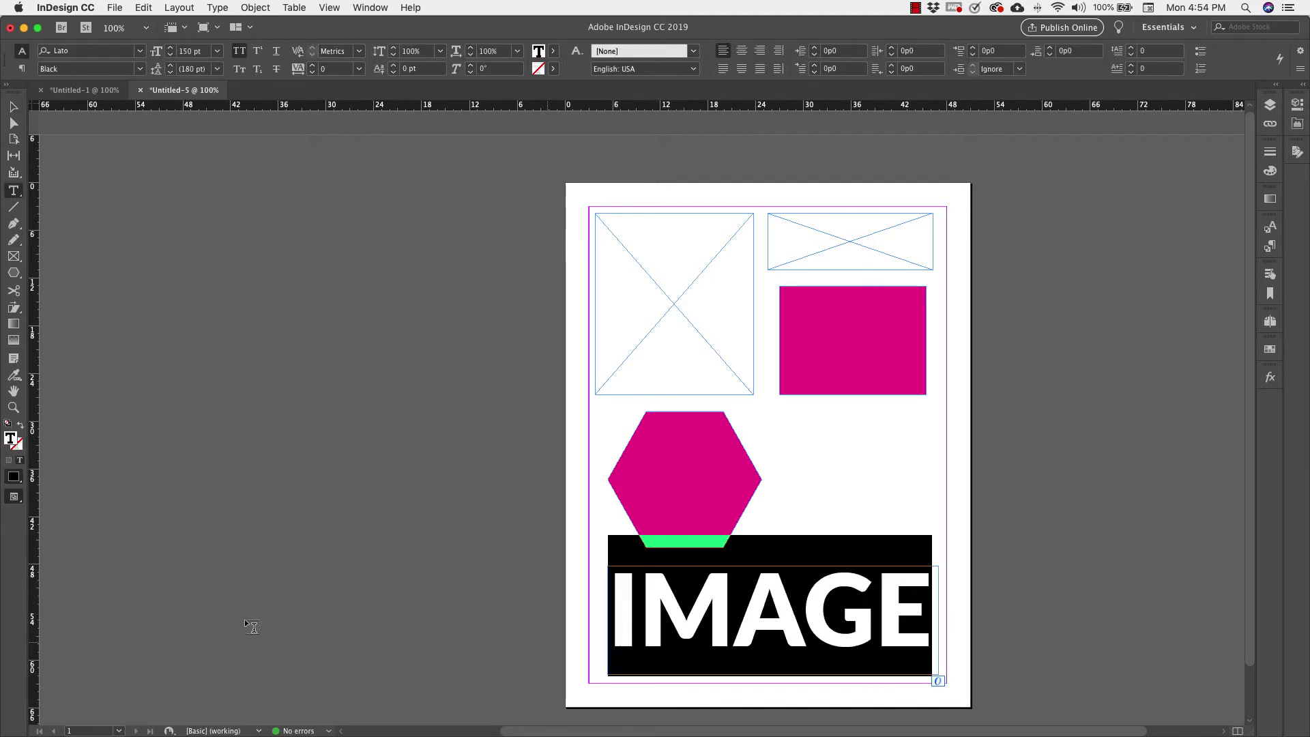
left_click(218, 8)
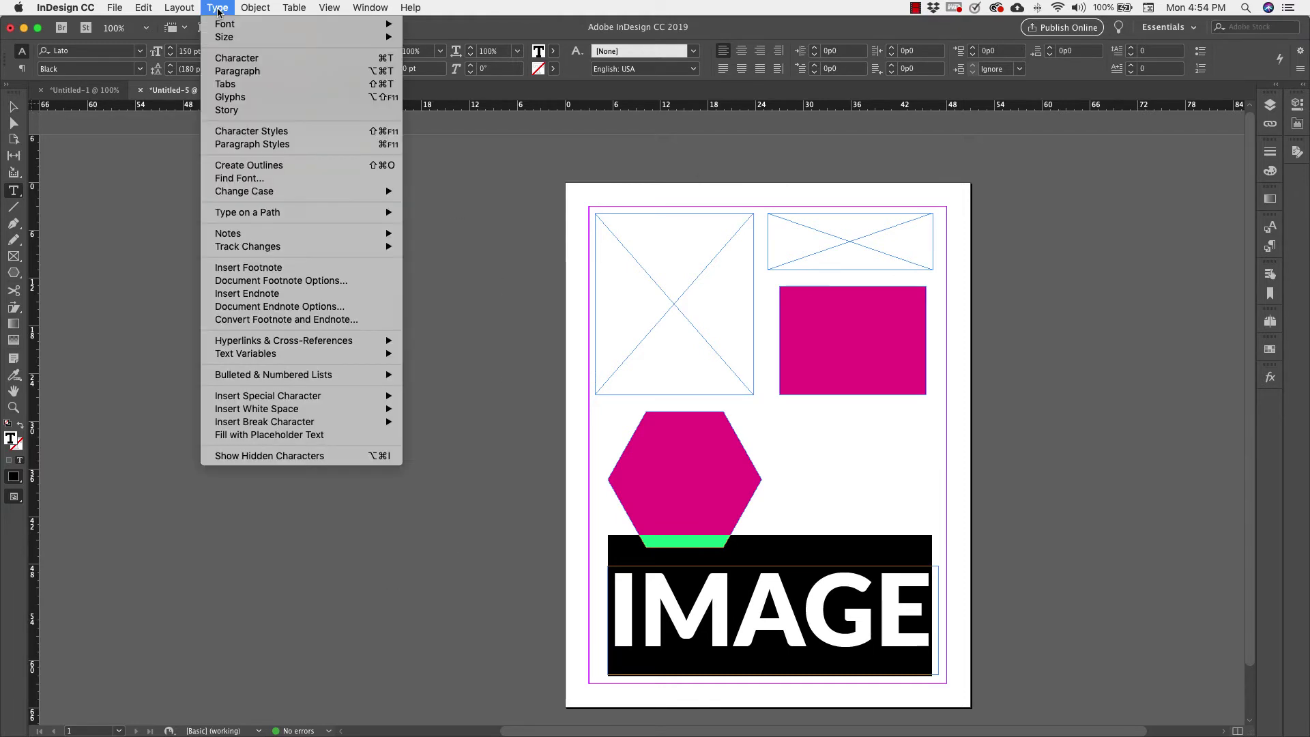
left_click(225, 165)
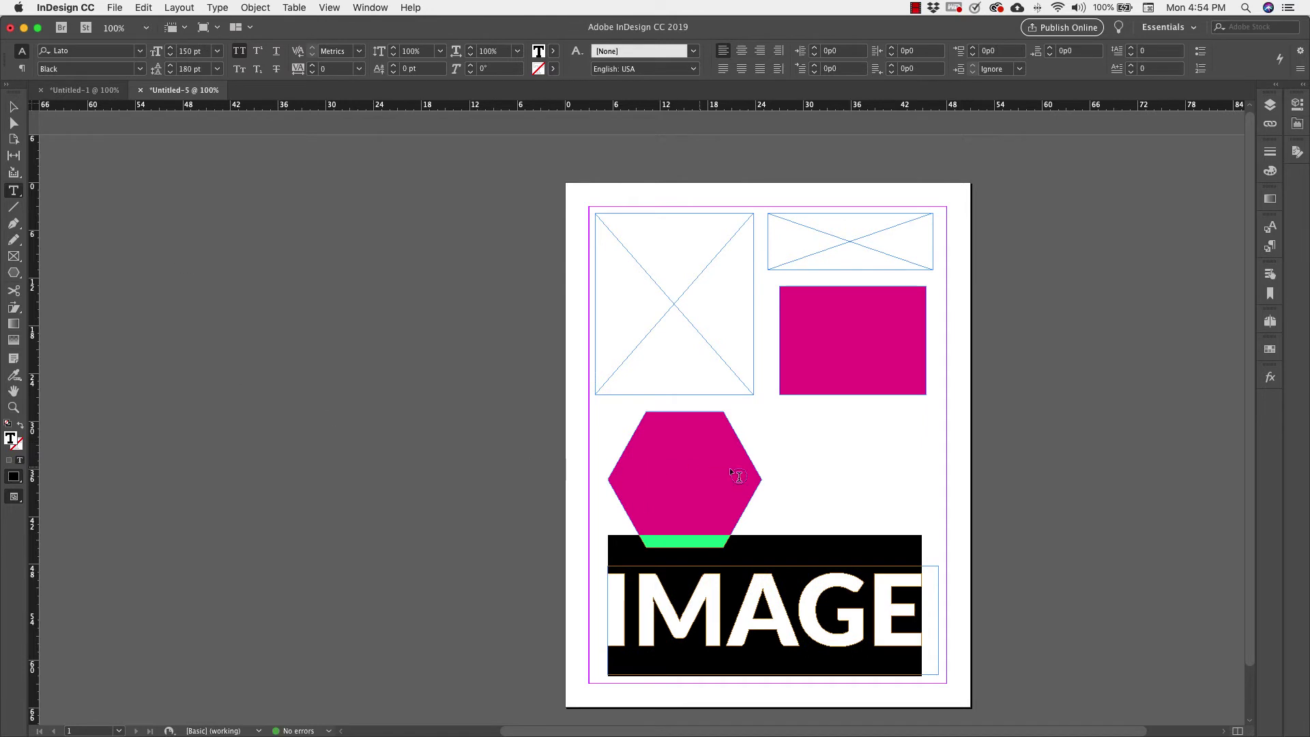
left_click(13, 107)
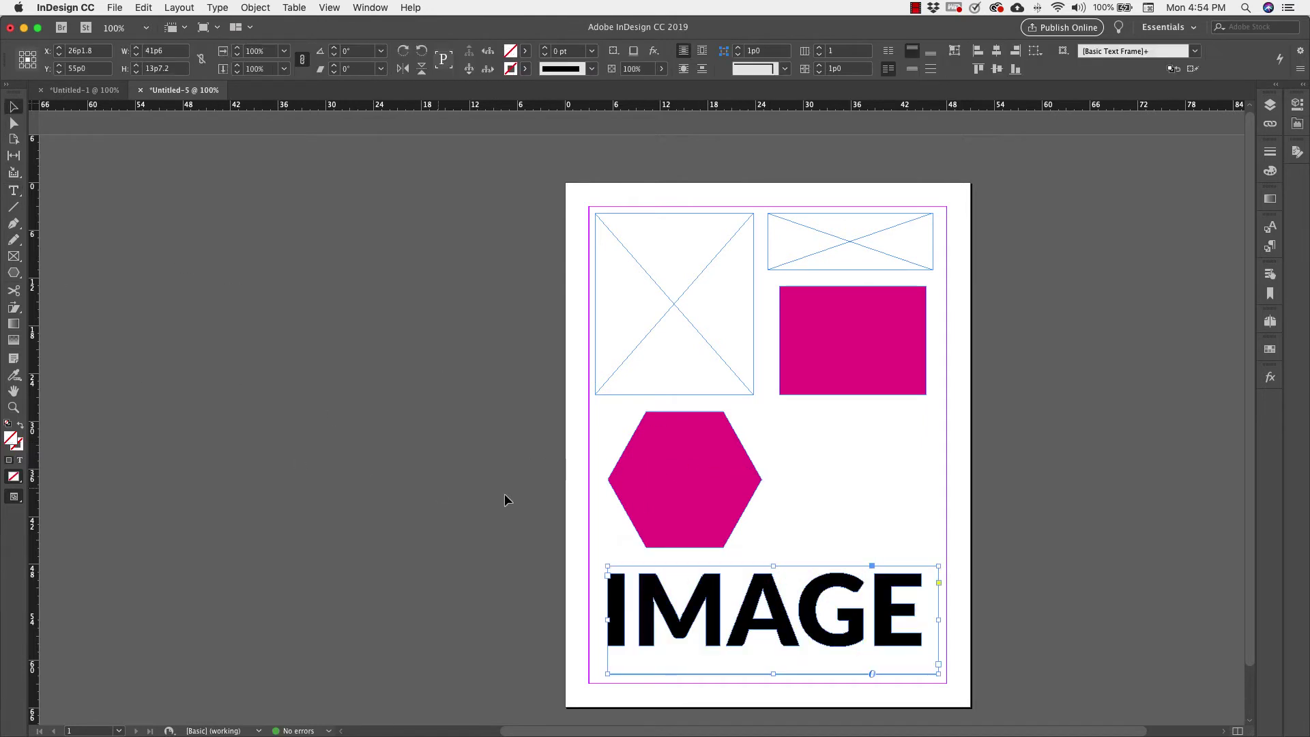
key("a")
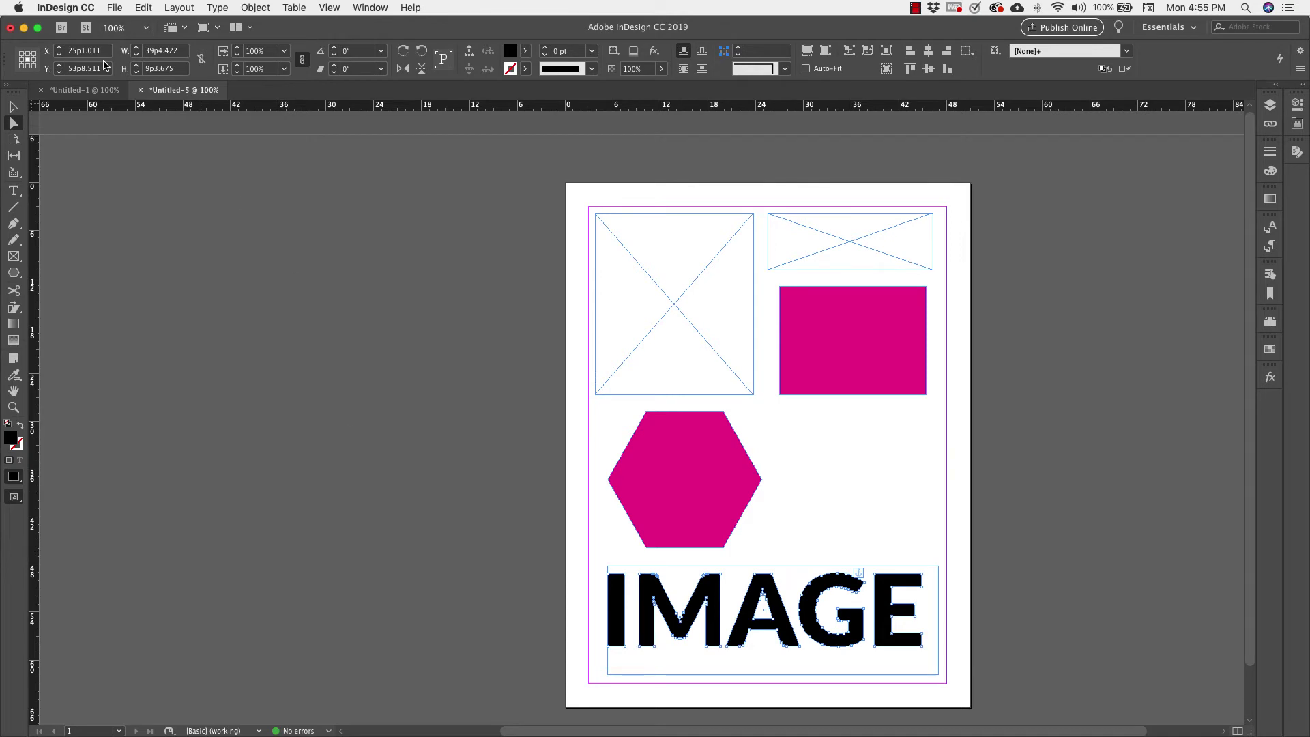
Use File > Place to load five Shift-selected photos from the Indesign images folder.
left_click(114, 7)
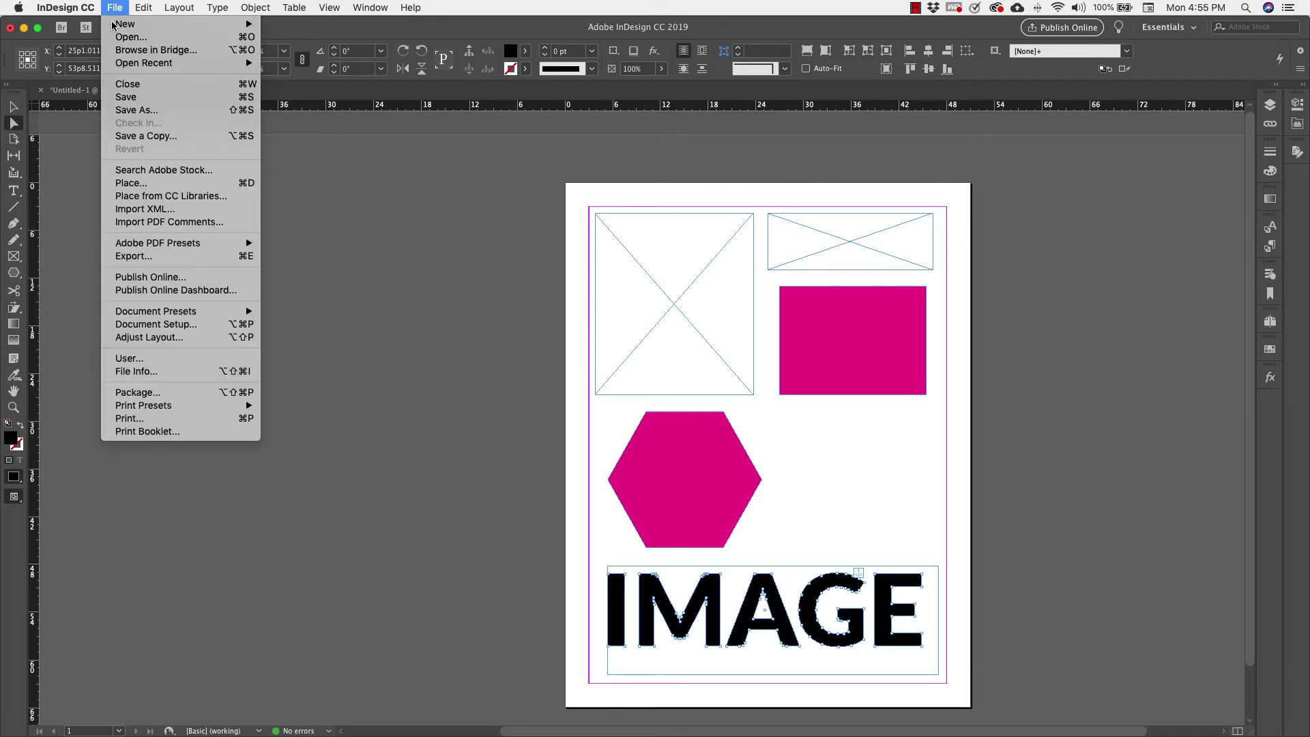
left_click(131, 183)
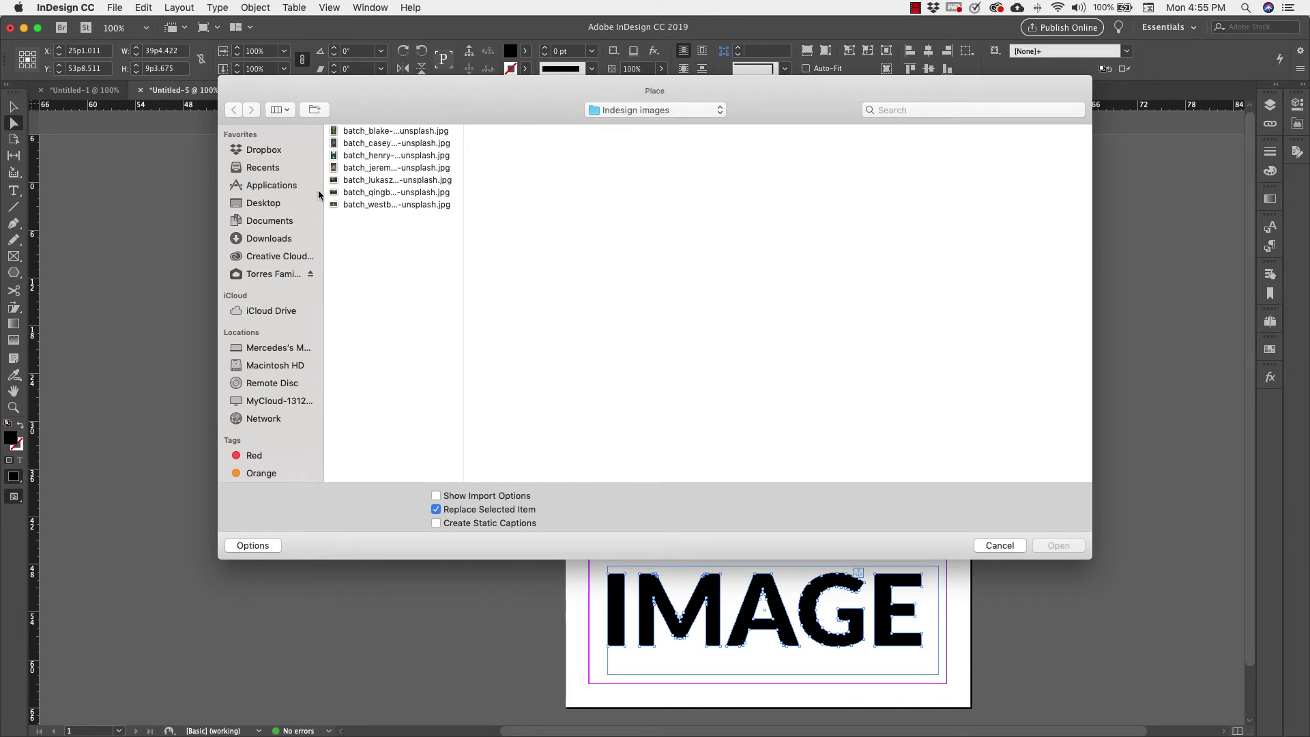
left_click(362, 206)
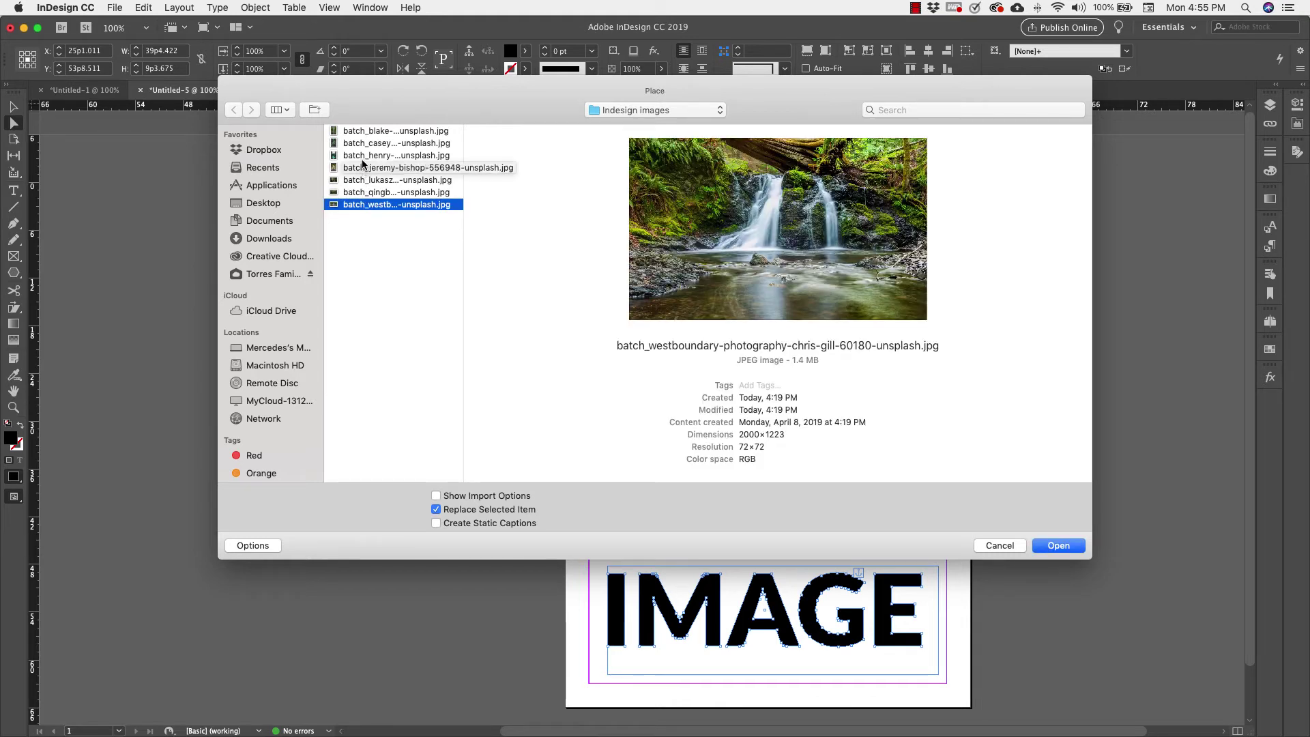
left_click(363, 156, "shift")
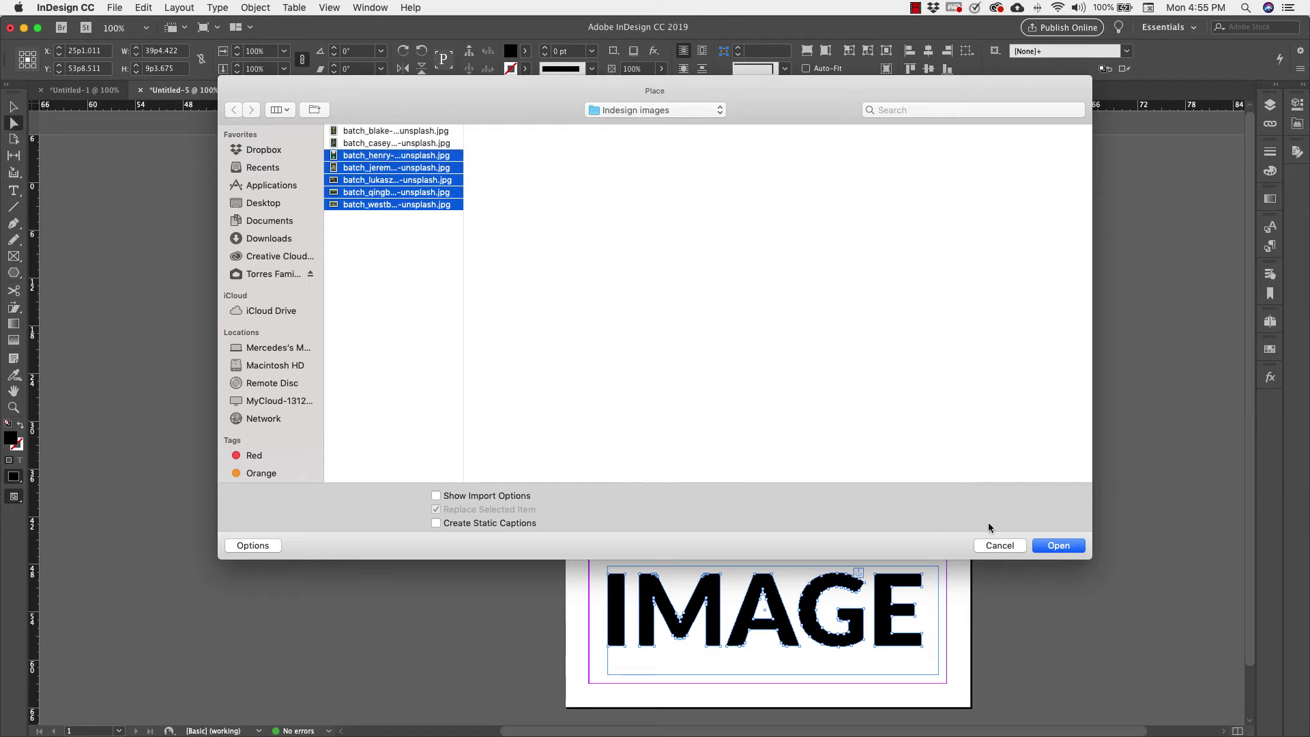
left_click(1057, 545)
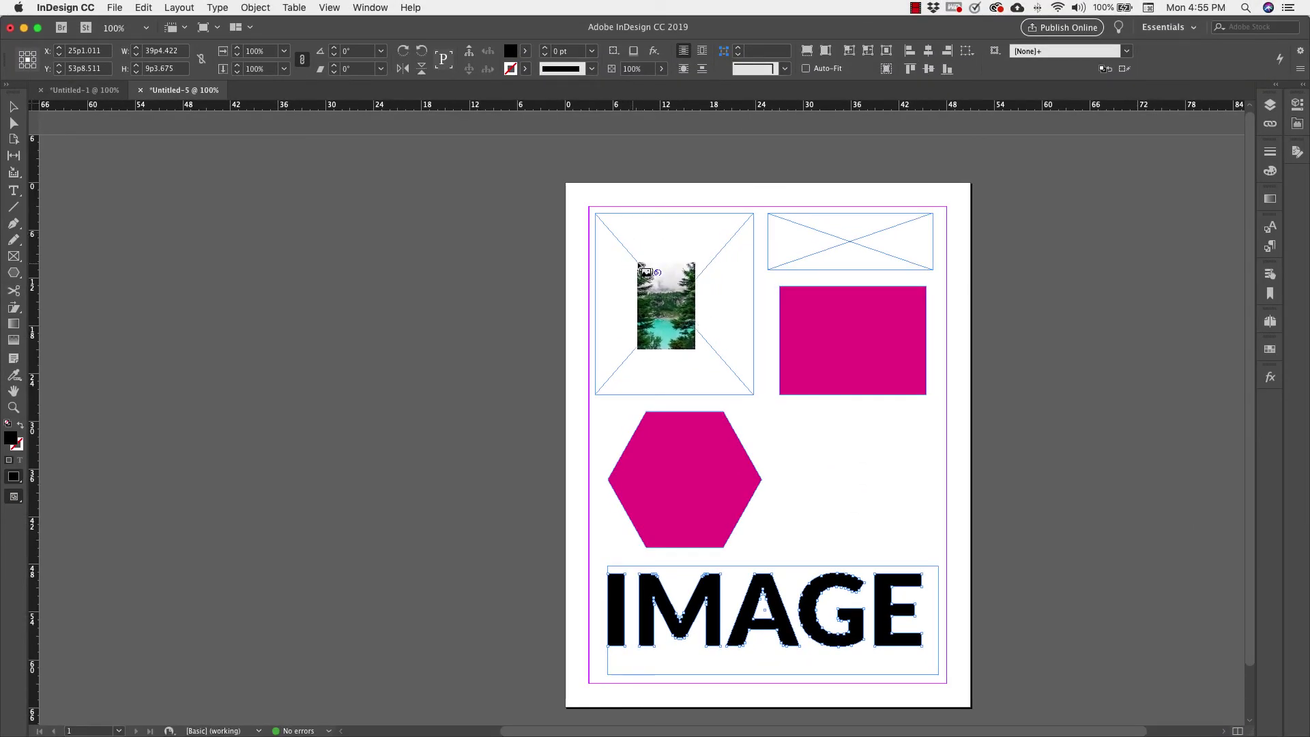
Place lake, tree, forest, hills and waterfall photos into tall frame, rectangle, top-right frame, IMAGE, hexagon.
left_click(628, 238)
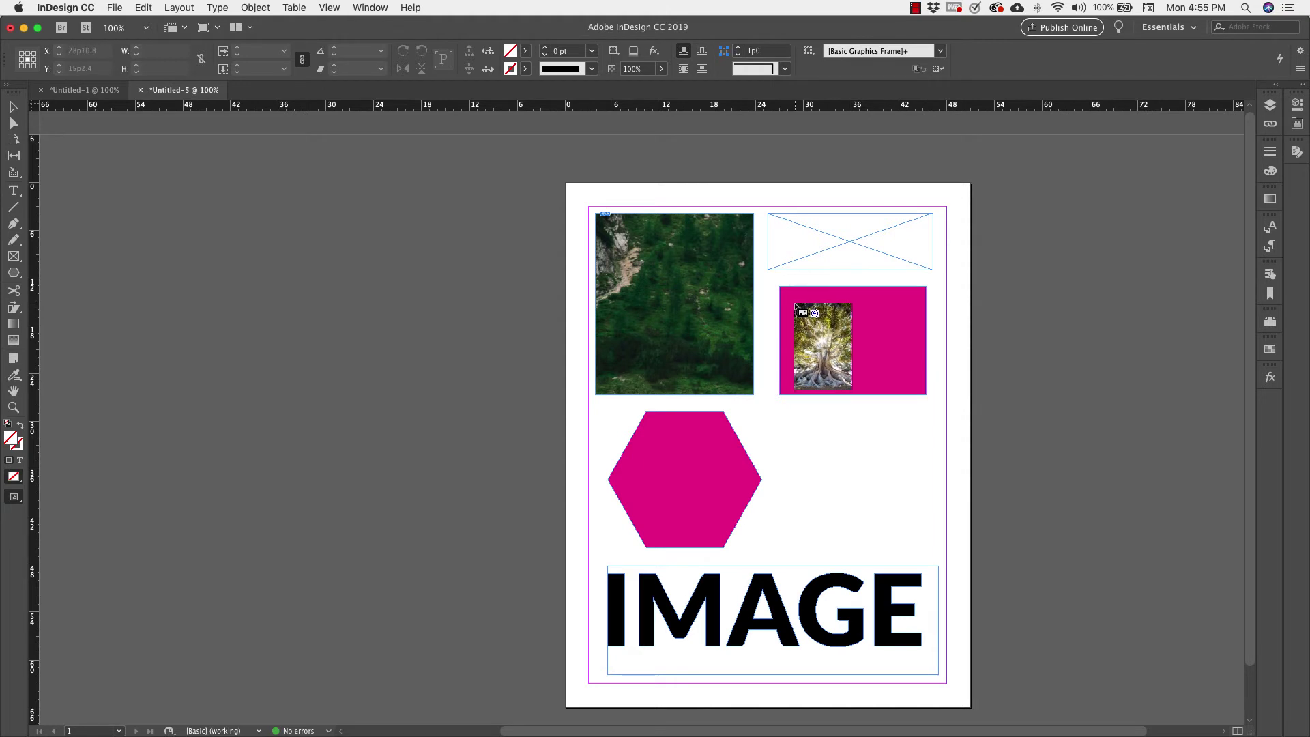
left_click(796, 305)
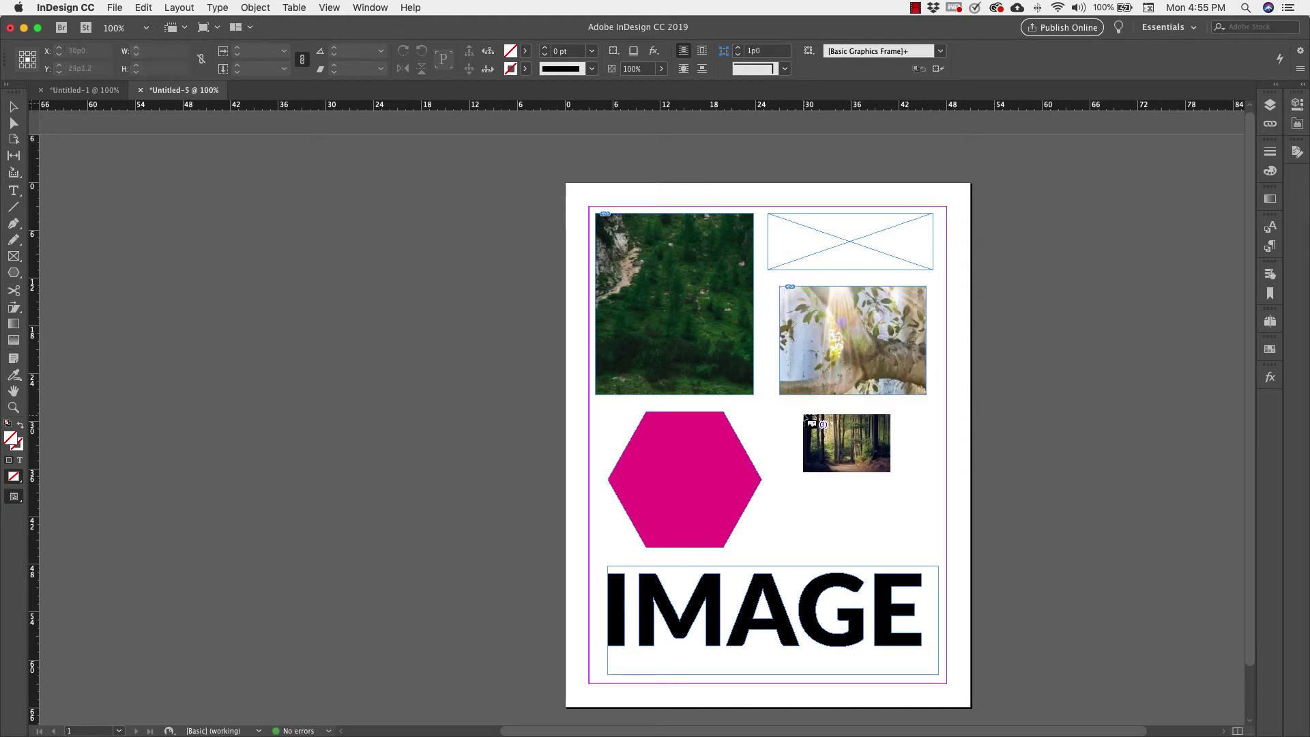
left_click(783, 225)
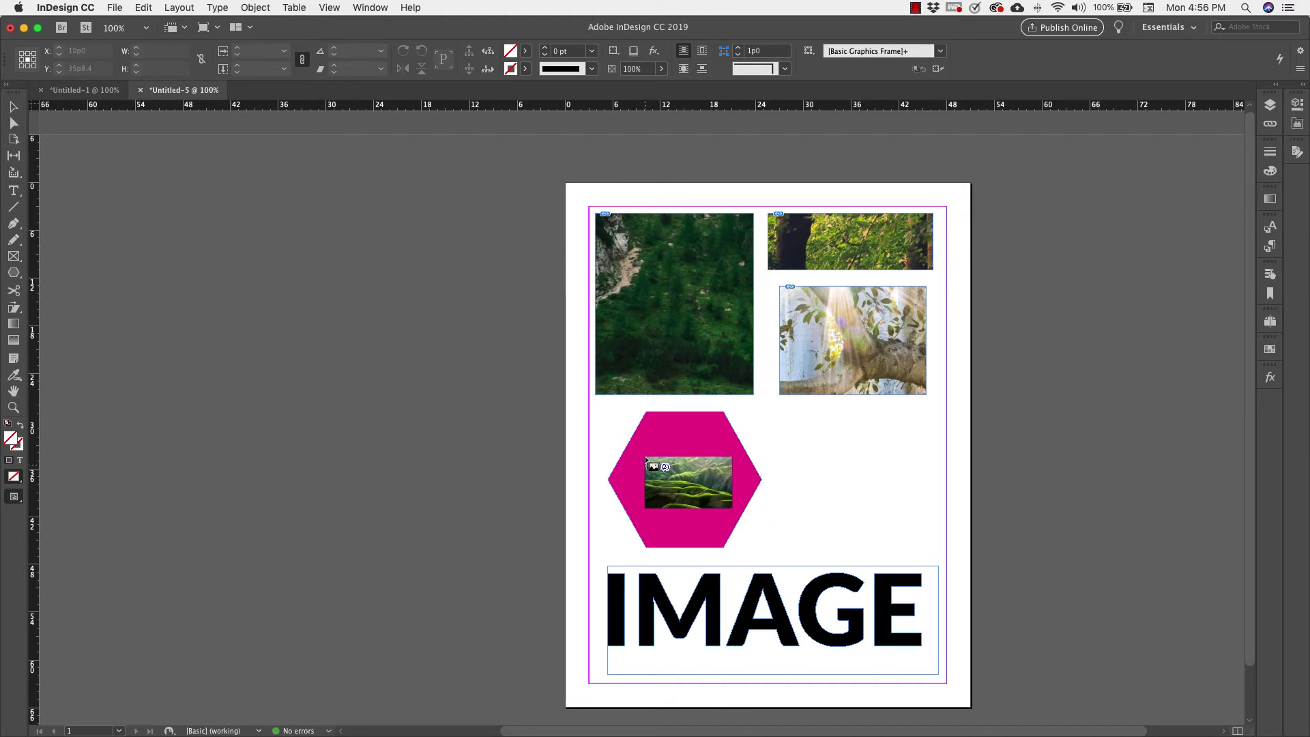
left_click(644, 598)
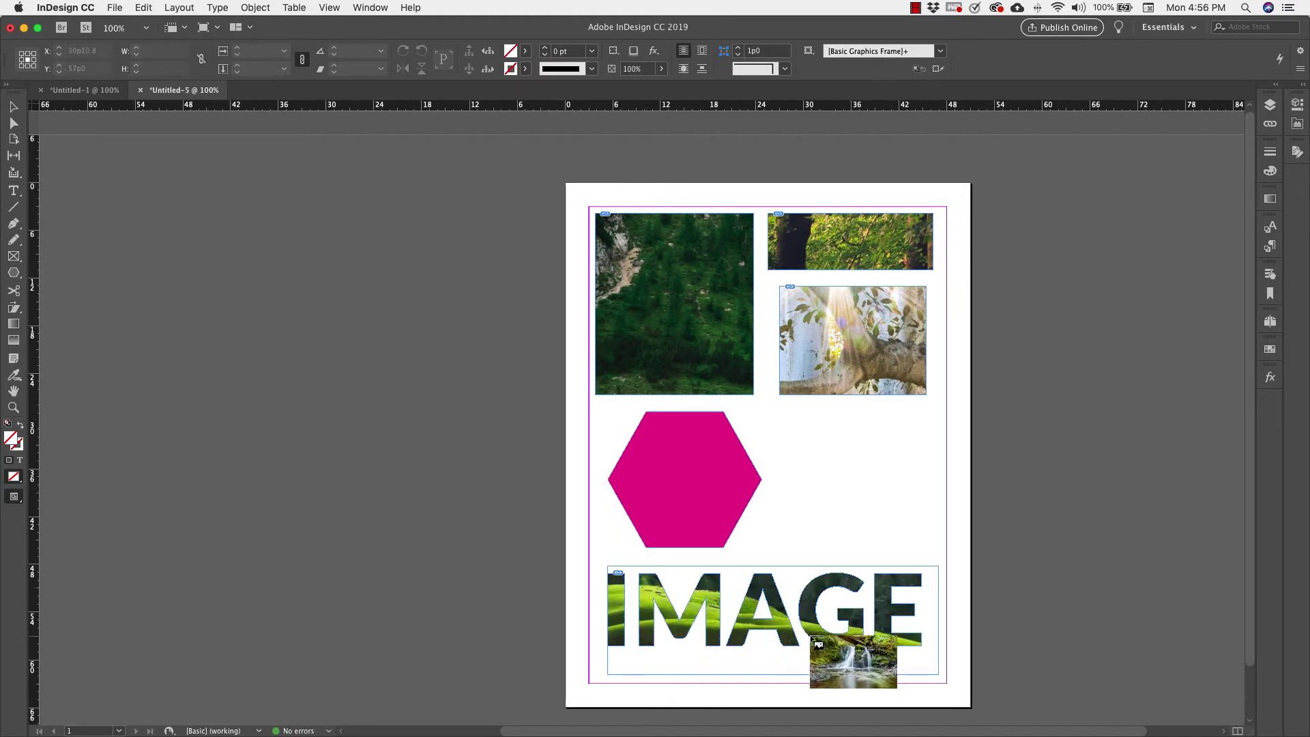
left_click(657, 453)
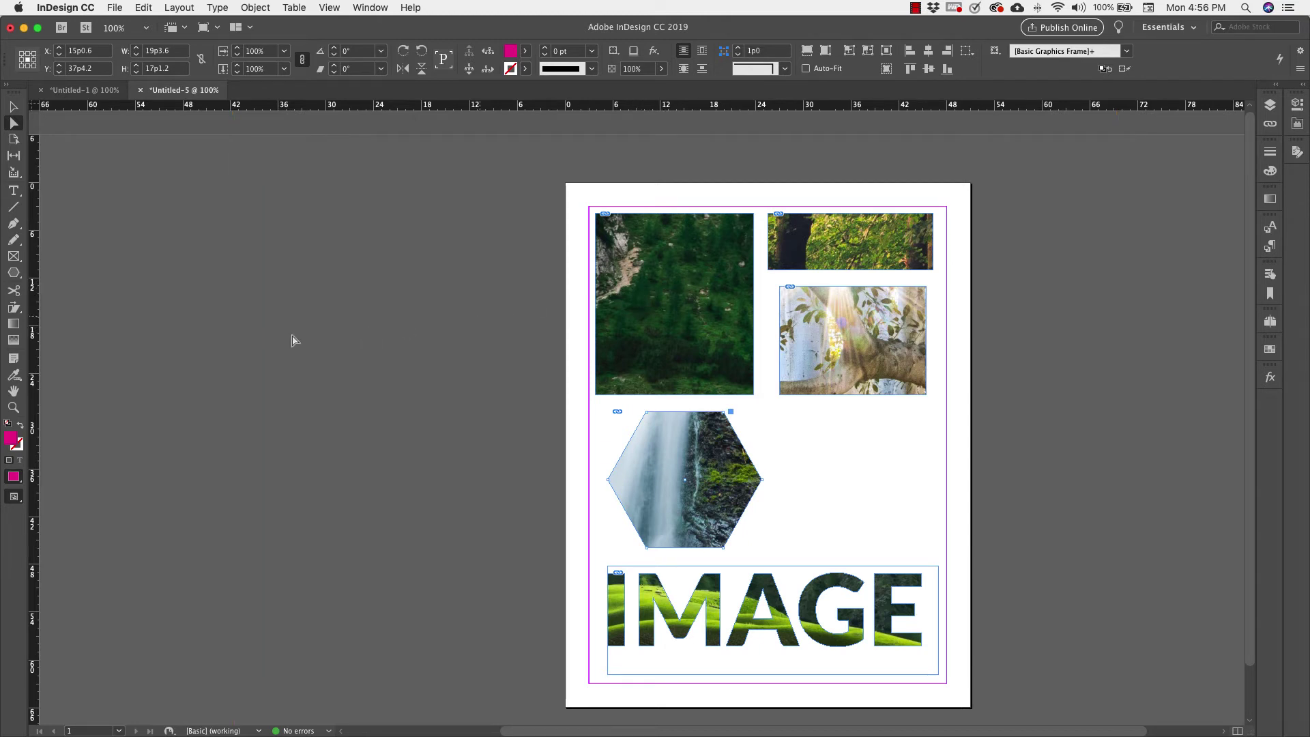
Apply Fitting > Fill Frame Proportionally to the forest photo's frame.
right_click(654, 294)
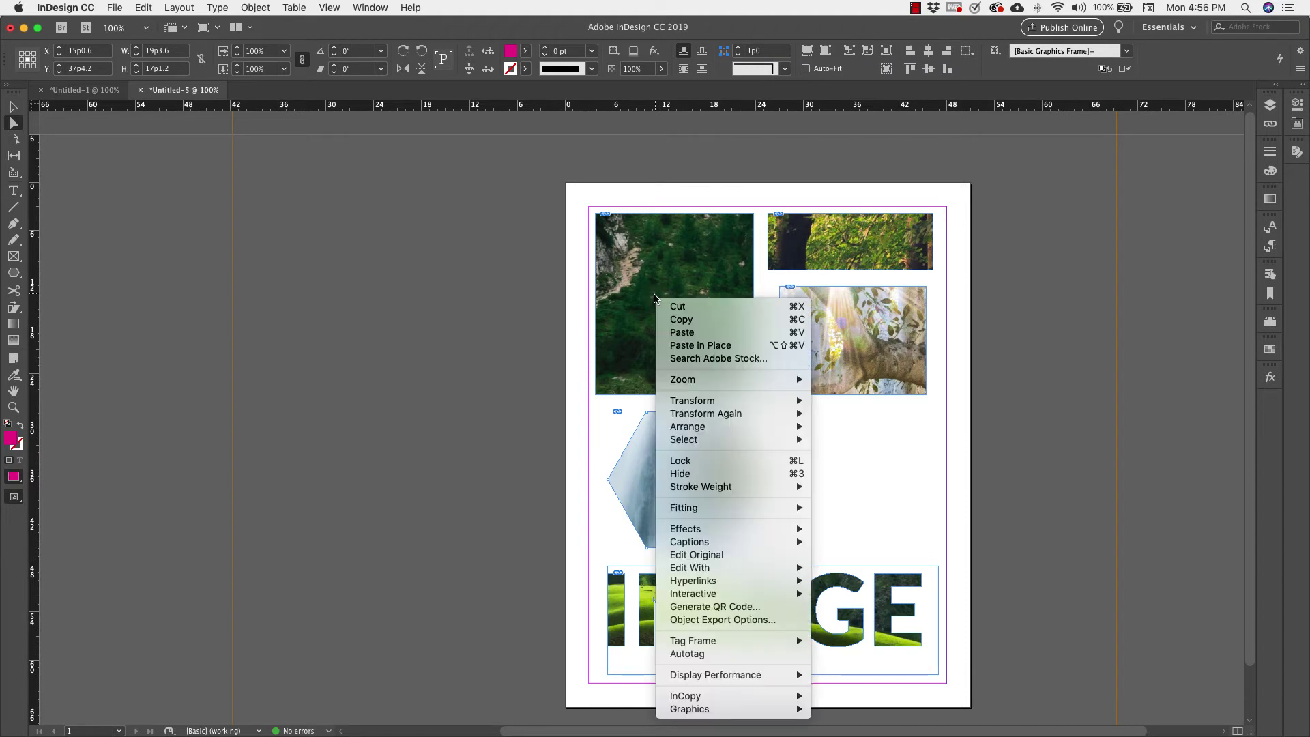
mouse_move(706, 509)
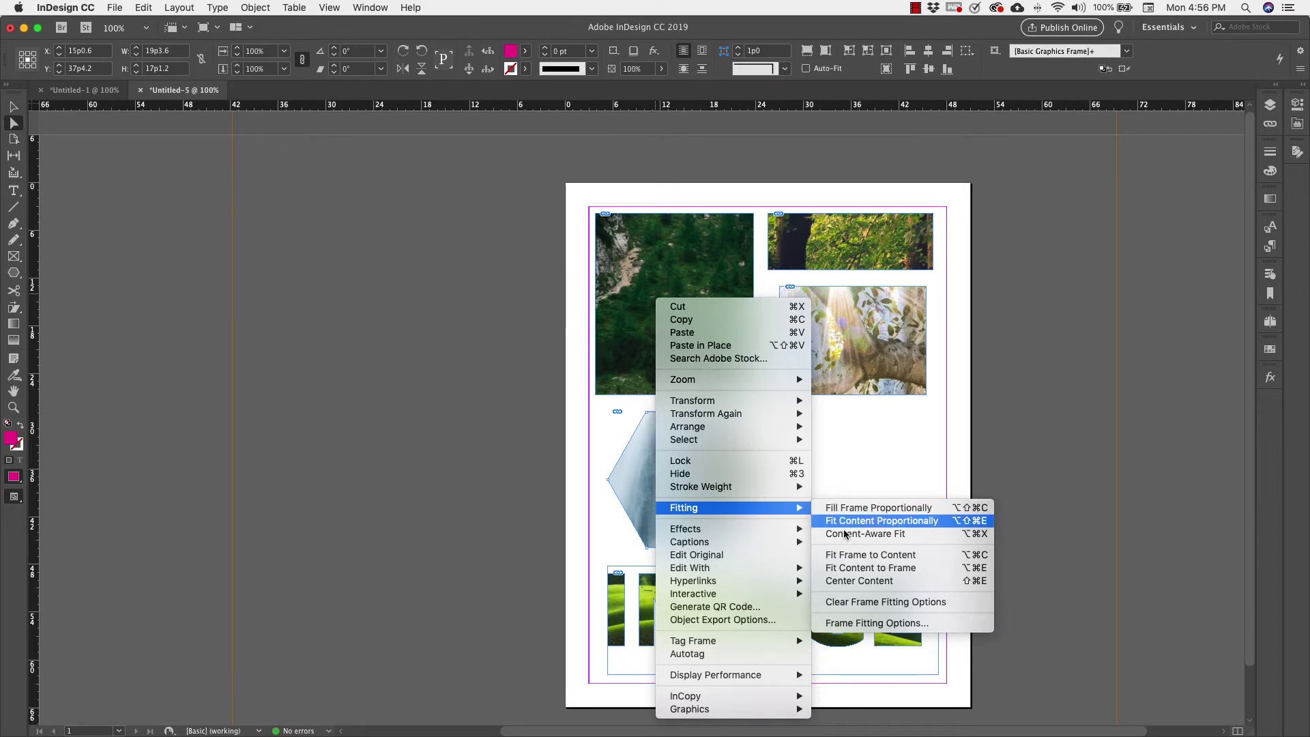
left_click(922, 510)
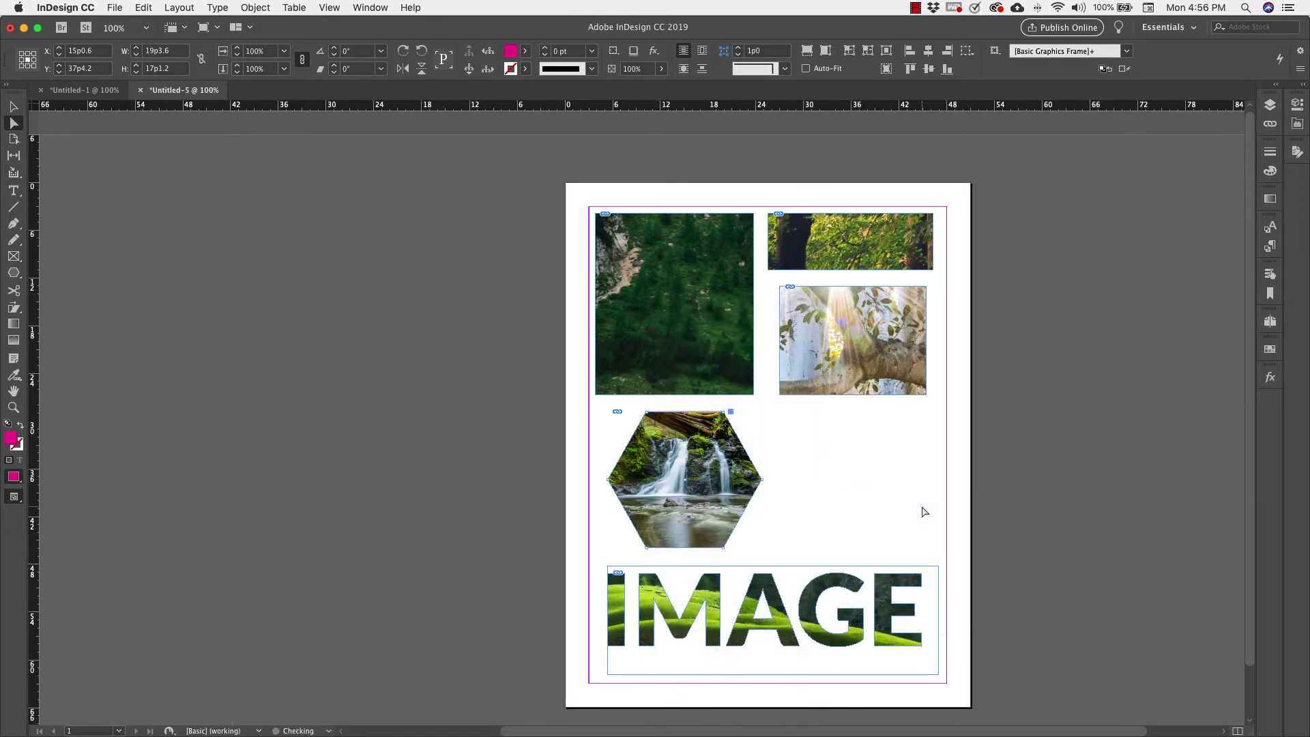
Make the hills photo fill the IMAGE lettering proportionally.
left_click(746, 430)
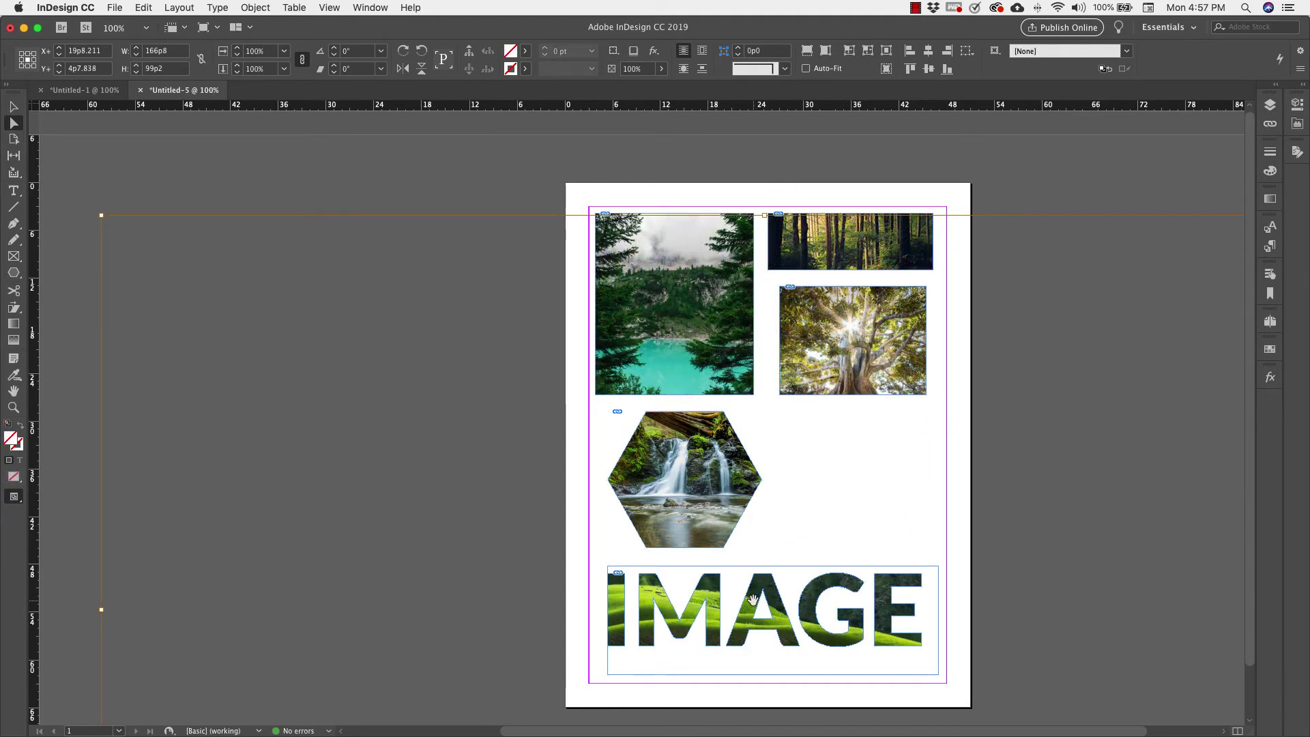
right_click(754, 600)
mouse_move(782, 539)
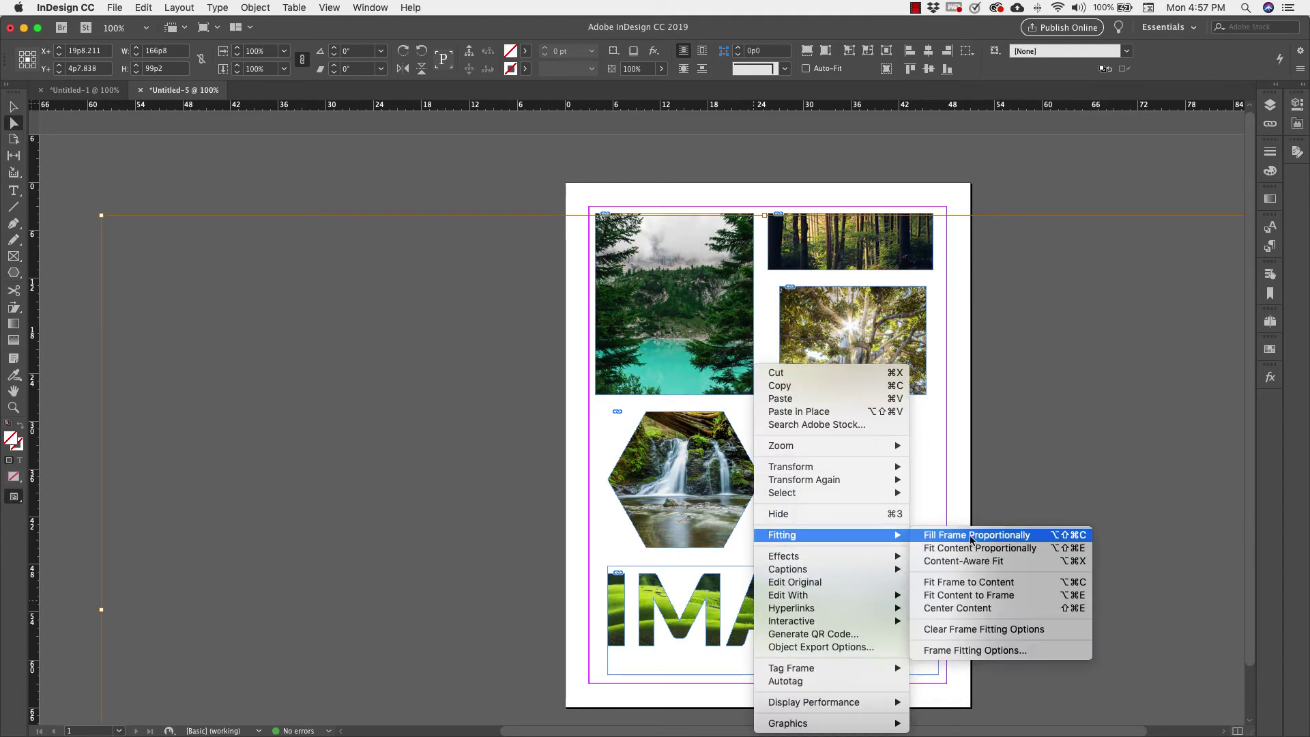
left_click(956, 538)
scroll(1091, 443, "right", 2)
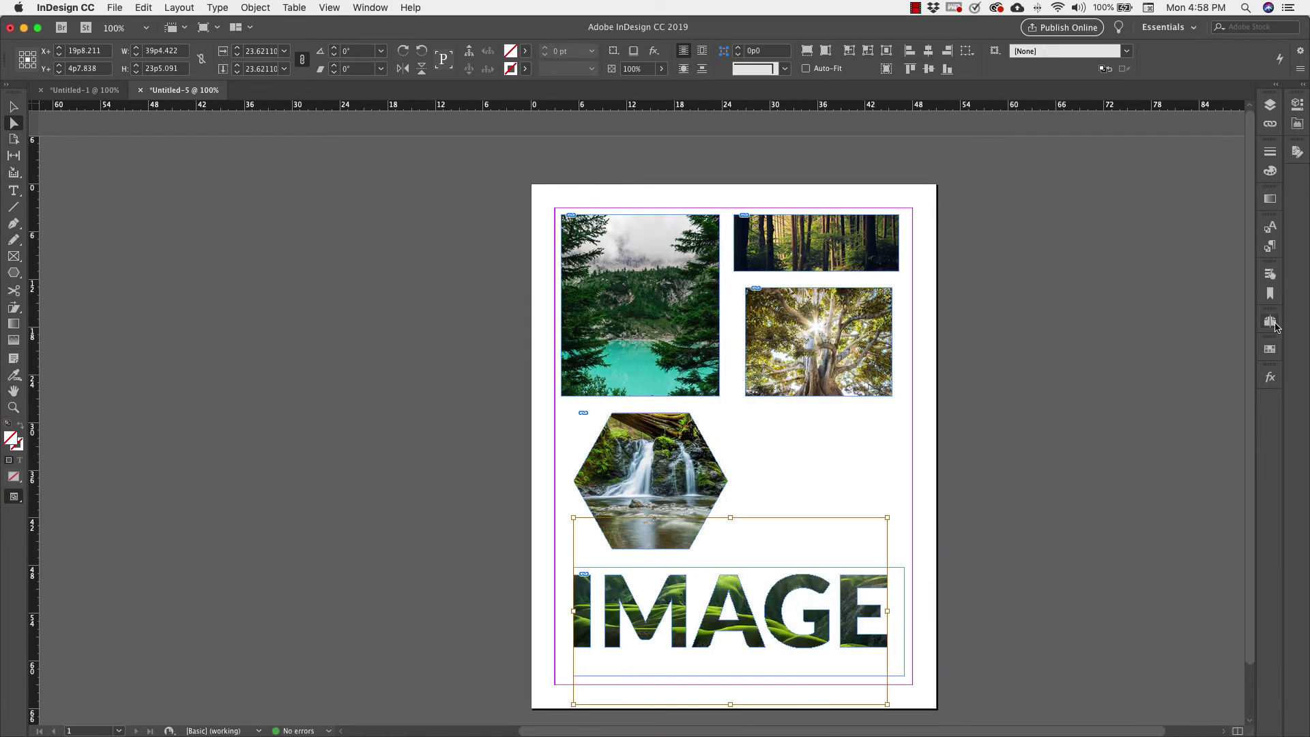
Add two pages in the Pages panel to form blank spread 2–3, then pick the Pen tool.
left_click(1270, 321)
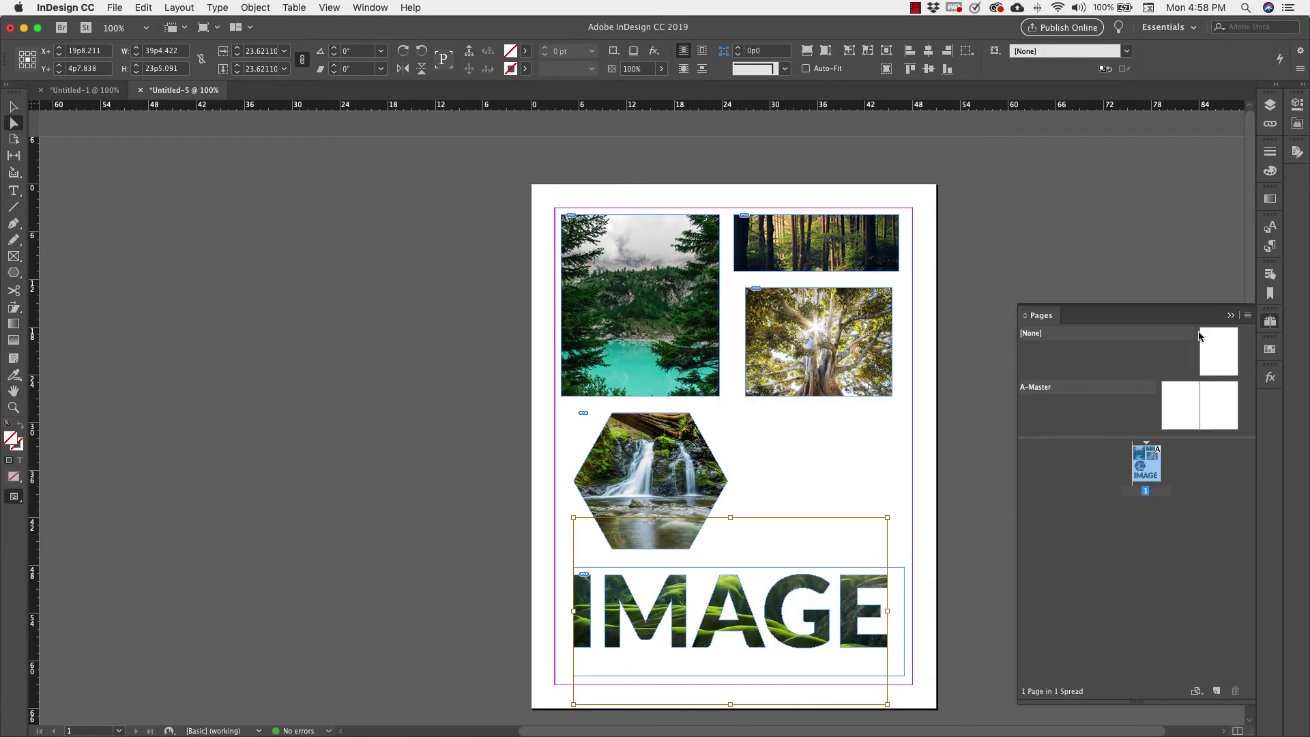
left_click(1216, 691)
left_click(1217, 691)
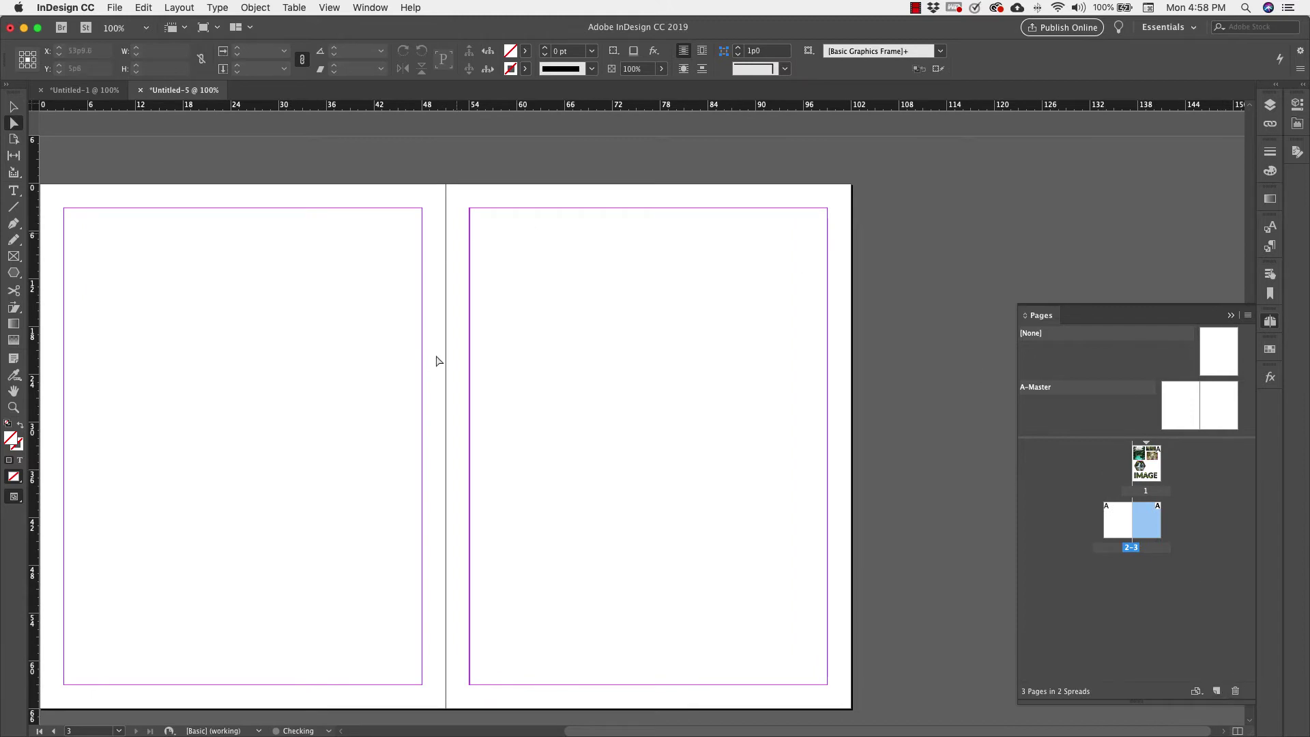
scroll(437, 360, "left", 3)
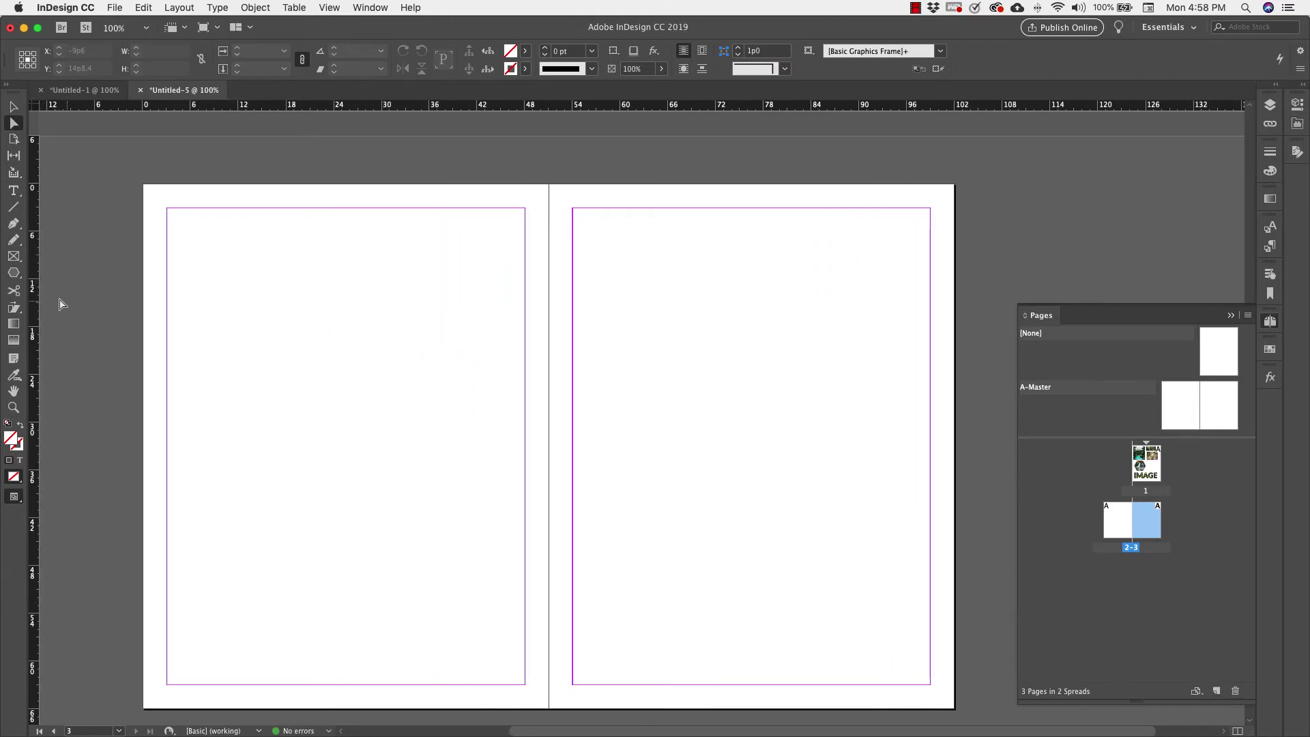
left_click(13, 223)
left_click(144, 183)
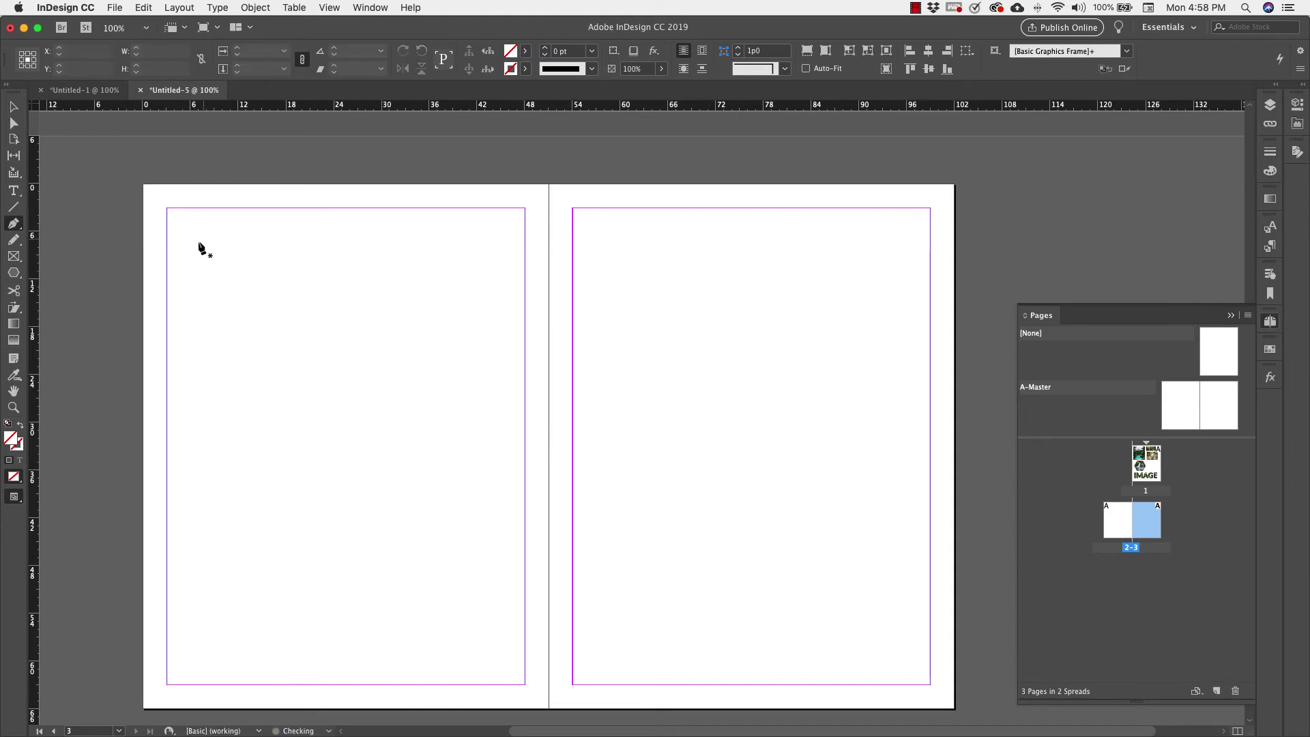
Add a horizontal guide and pen-draw a closed wave shape across the top of spread 2–3.
key("Escape")
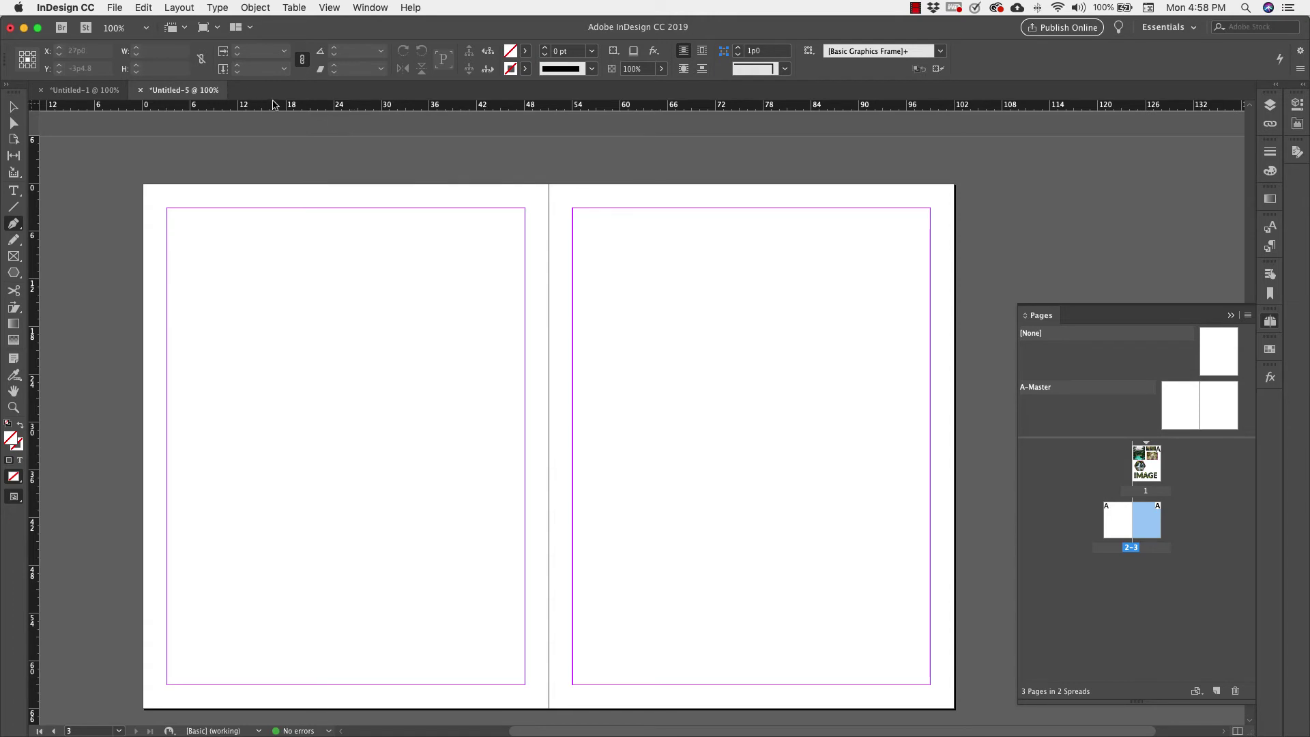
left_click_drag(297, 105, 310, 291)
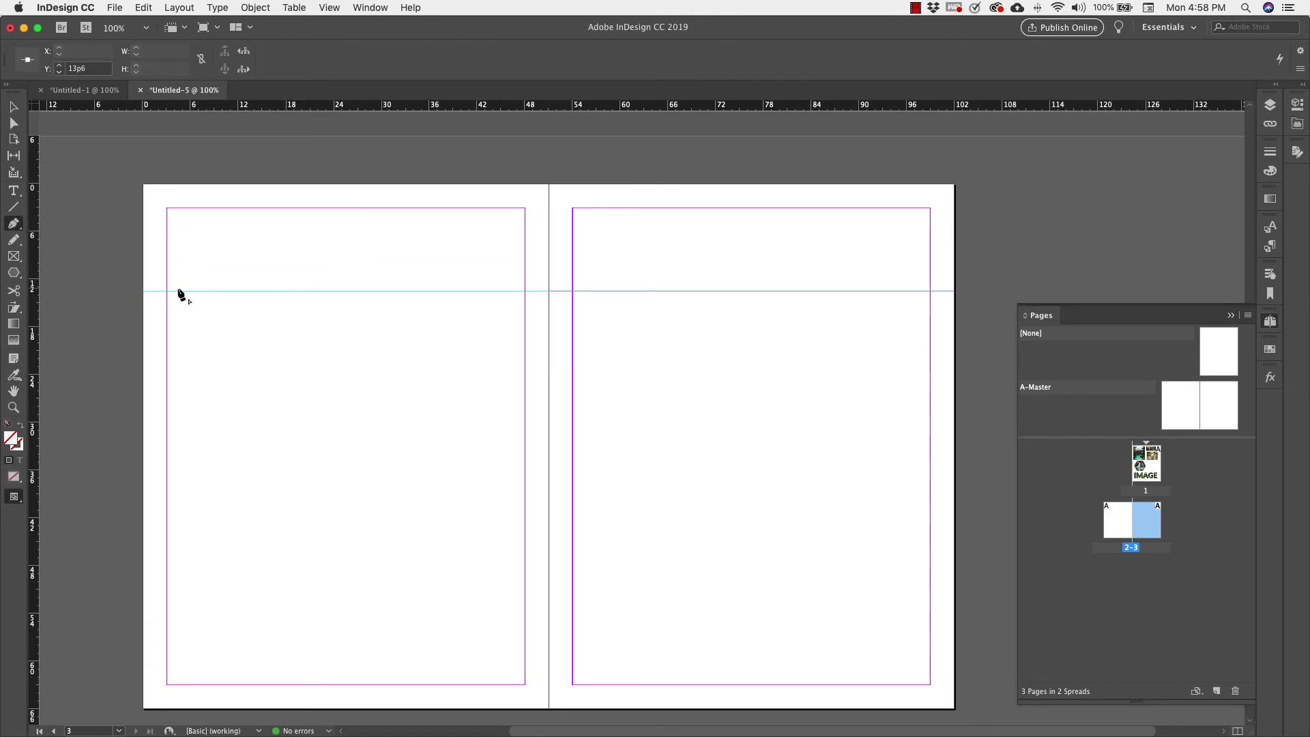
left_click(143, 291)
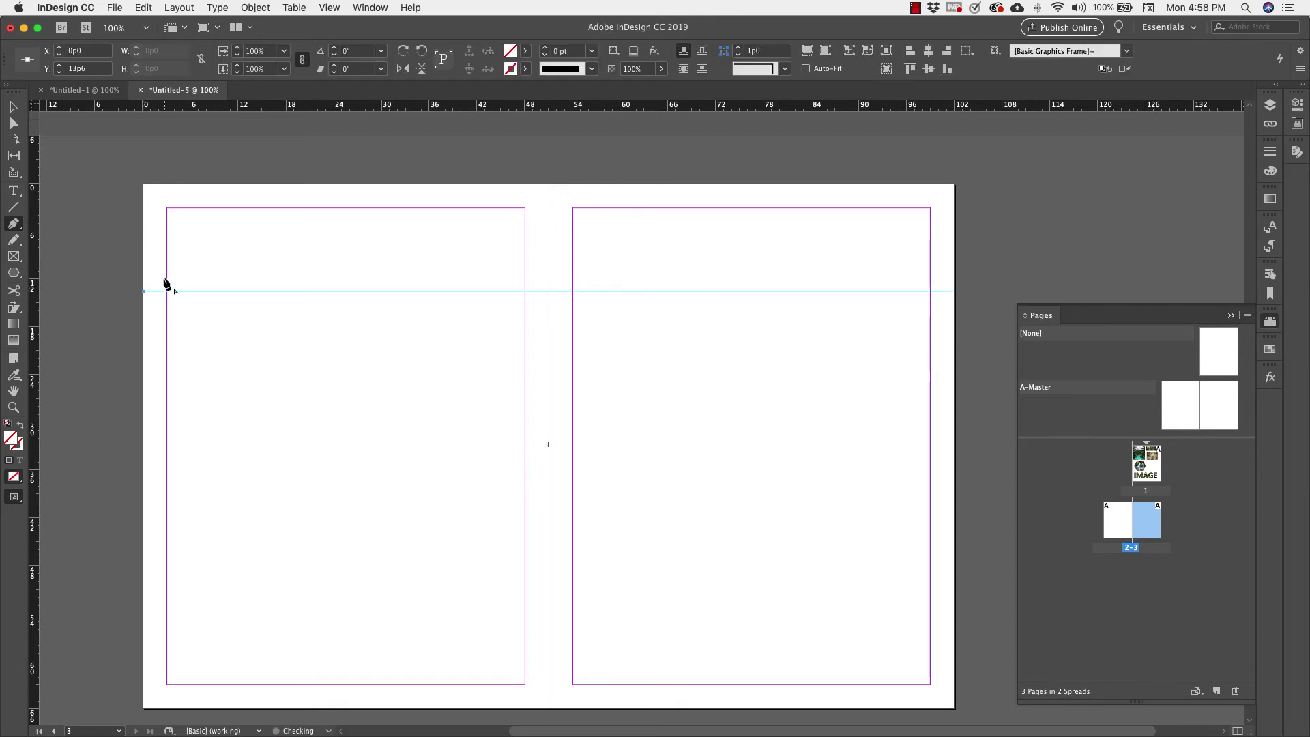
left_click(143, 184)
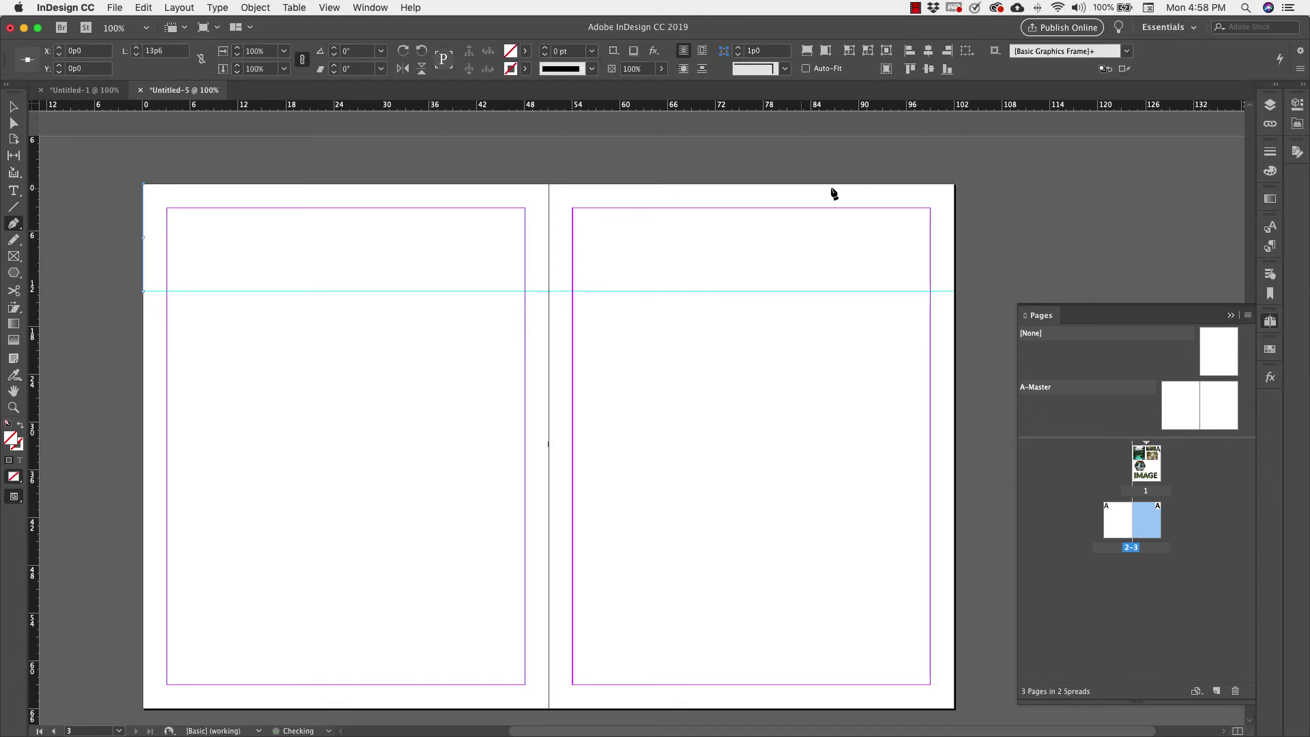
left_click(954, 184)
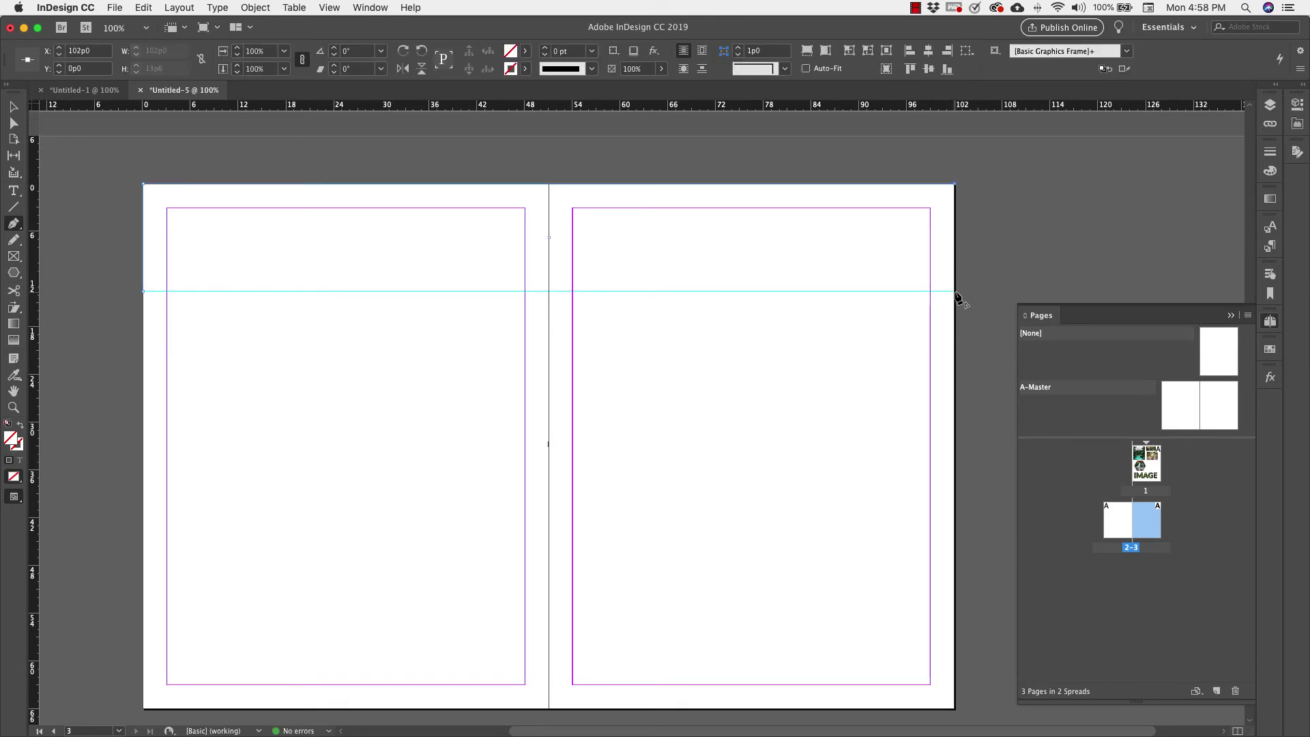
left_click(954, 291)
left_click_drag(549, 292, 303, 351)
left_click(144, 292)
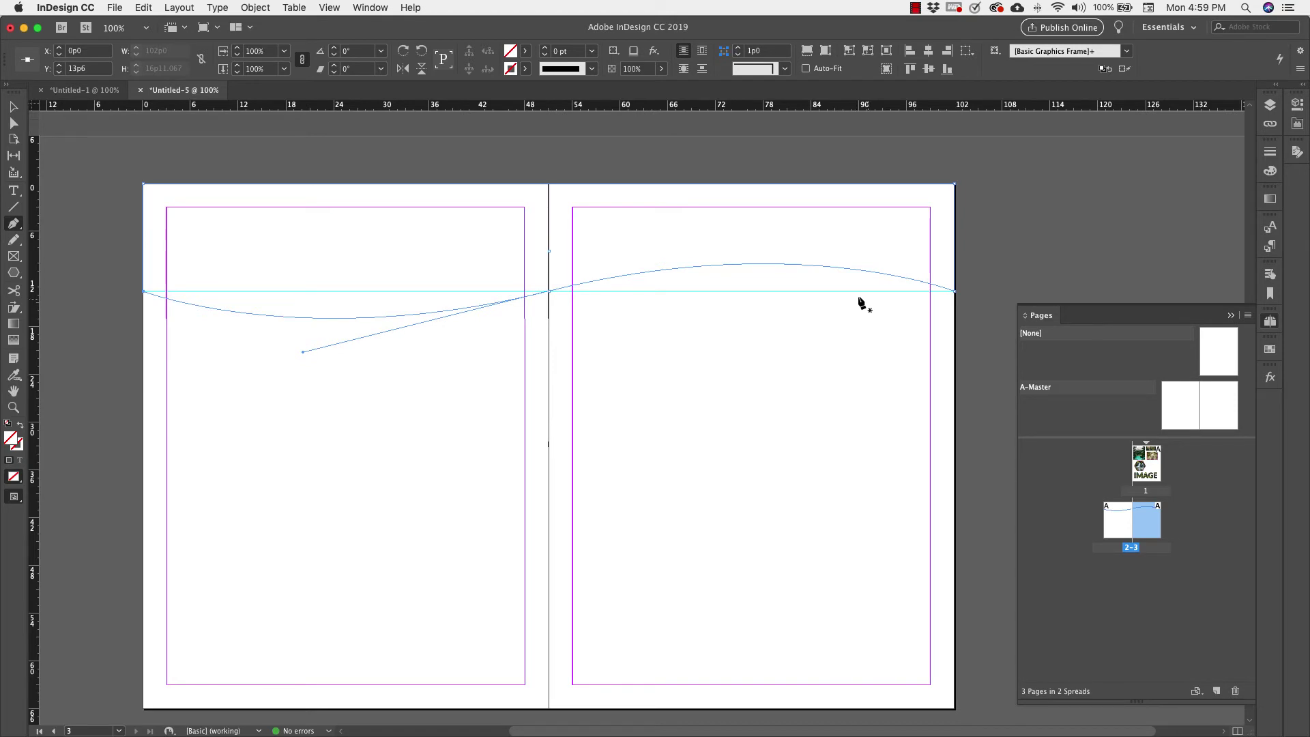
key("v")
left_click(250, 316)
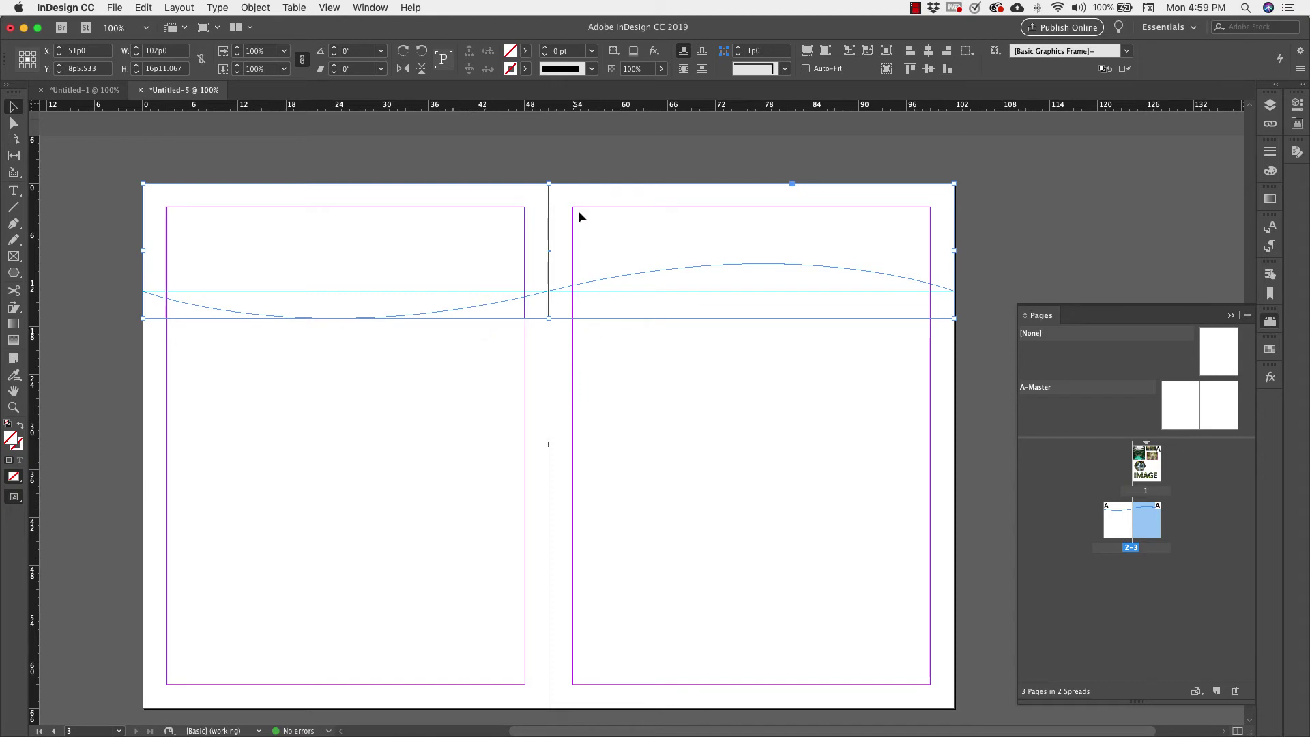
Place batch_qingbao-meng-330658-unsplash.jpg (green hills) into the selected wave frame.
left_click(113, 10)
left_click(127, 183)
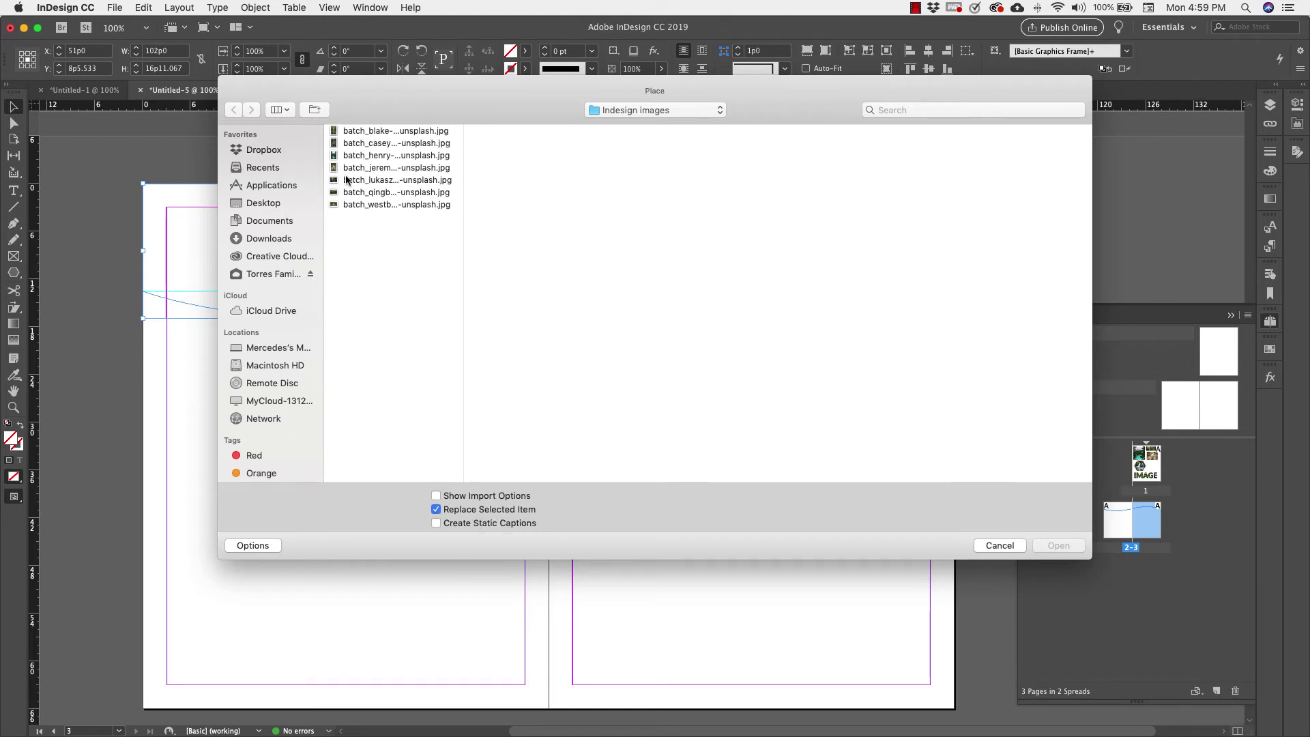
left_click(355, 205)
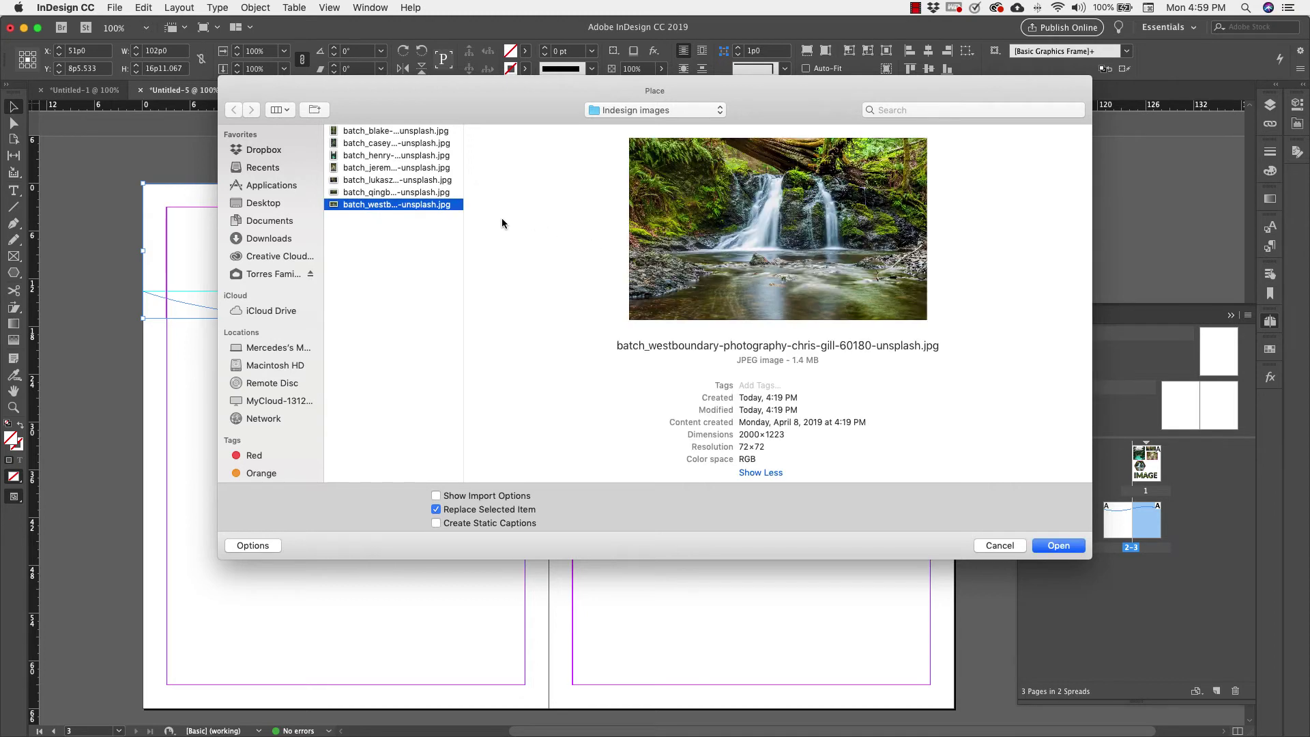
left_click(429, 193)
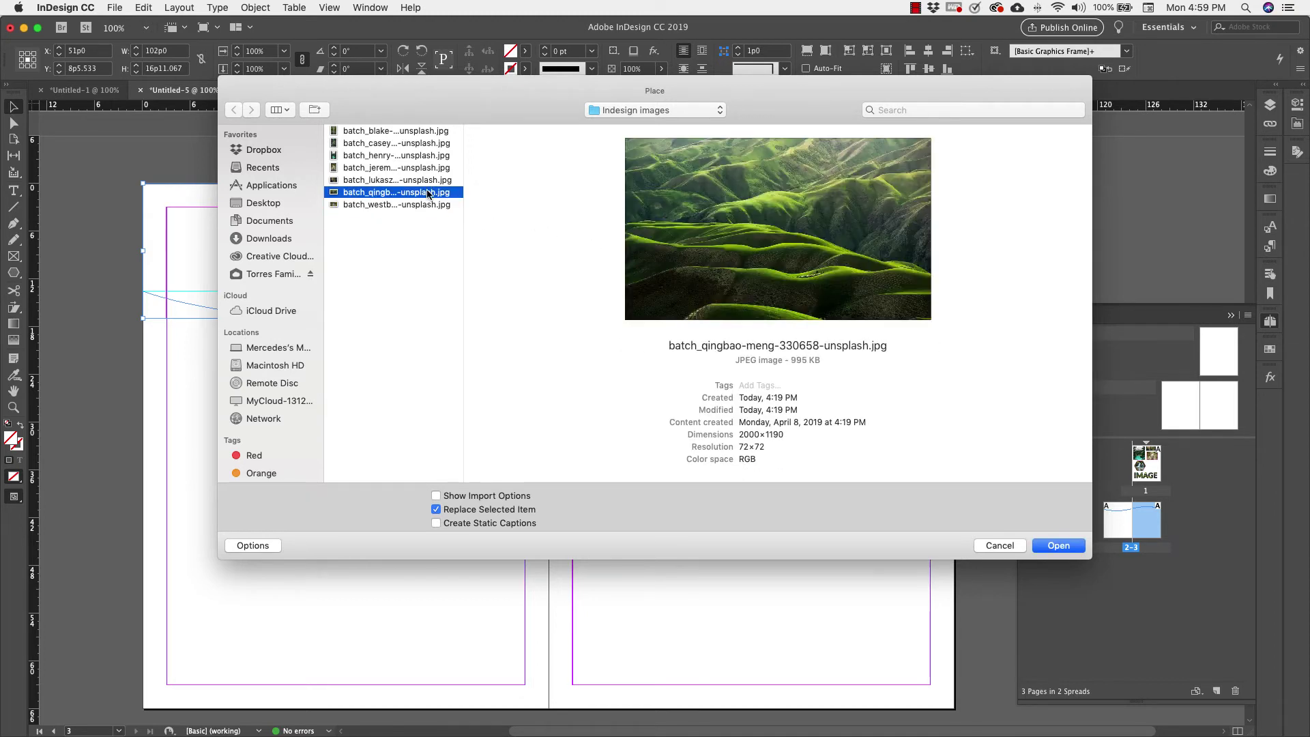
left_click(1069, 550)
left_click(427, 450)
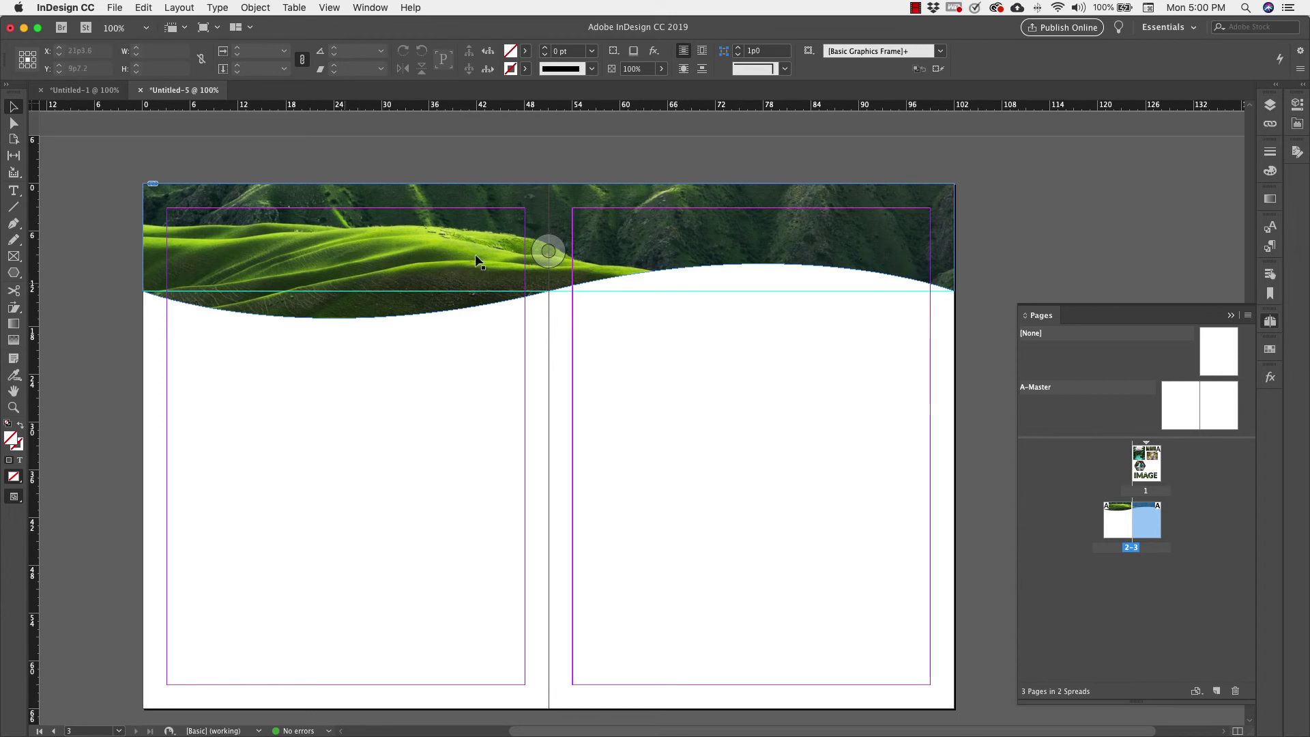
Drag the hills photo around inside the wave banner to reposition it.
left_click_drag(541, 251, 430, 264)
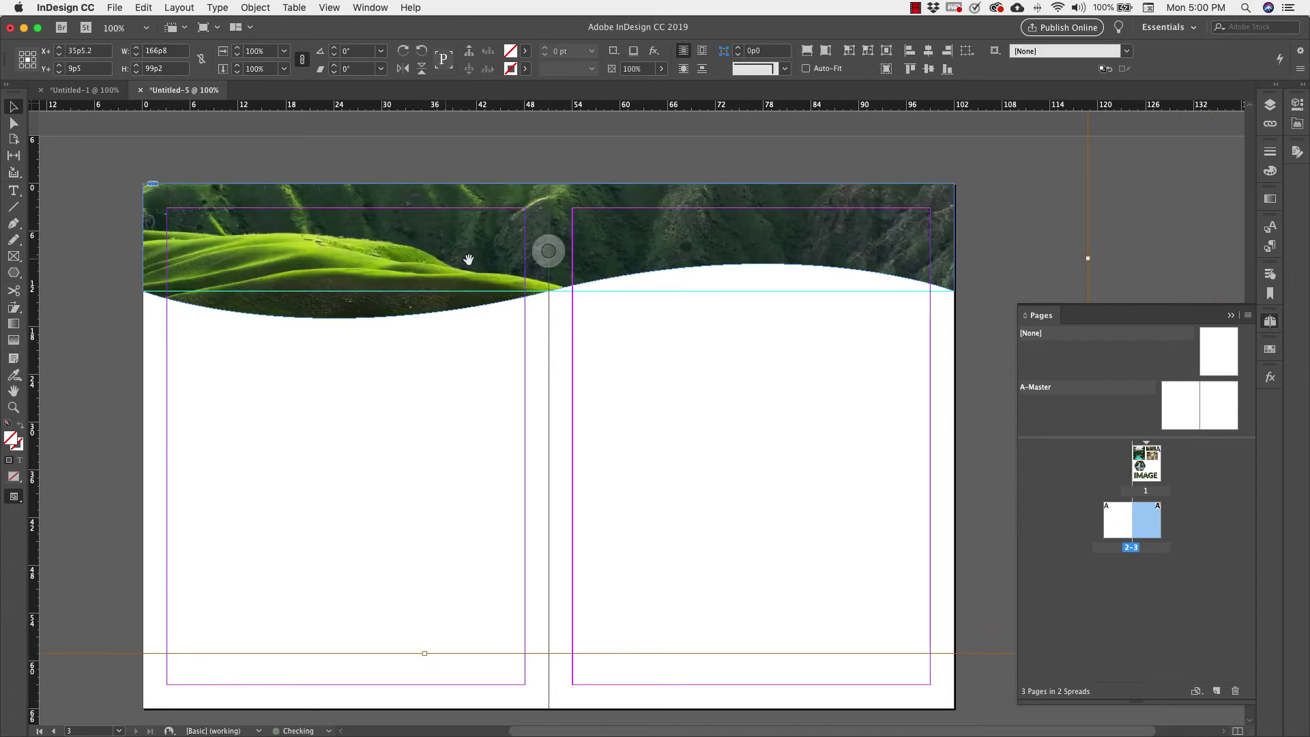
left_click_drag(547, 252, 521, 382)
left_click_drag(541, 248, 550, 341)
left_click_drag(543, 248, 514, 294)
left_click_drag(546, 246, 607, 176)
left_click_drag(548, 250, 639, 228)
left_click_drag(558, 241, 304, 234)
Fill the banner proportionally with the hills photo, nudge it slightly lower and right, and deselect.
right_click(424, 238)
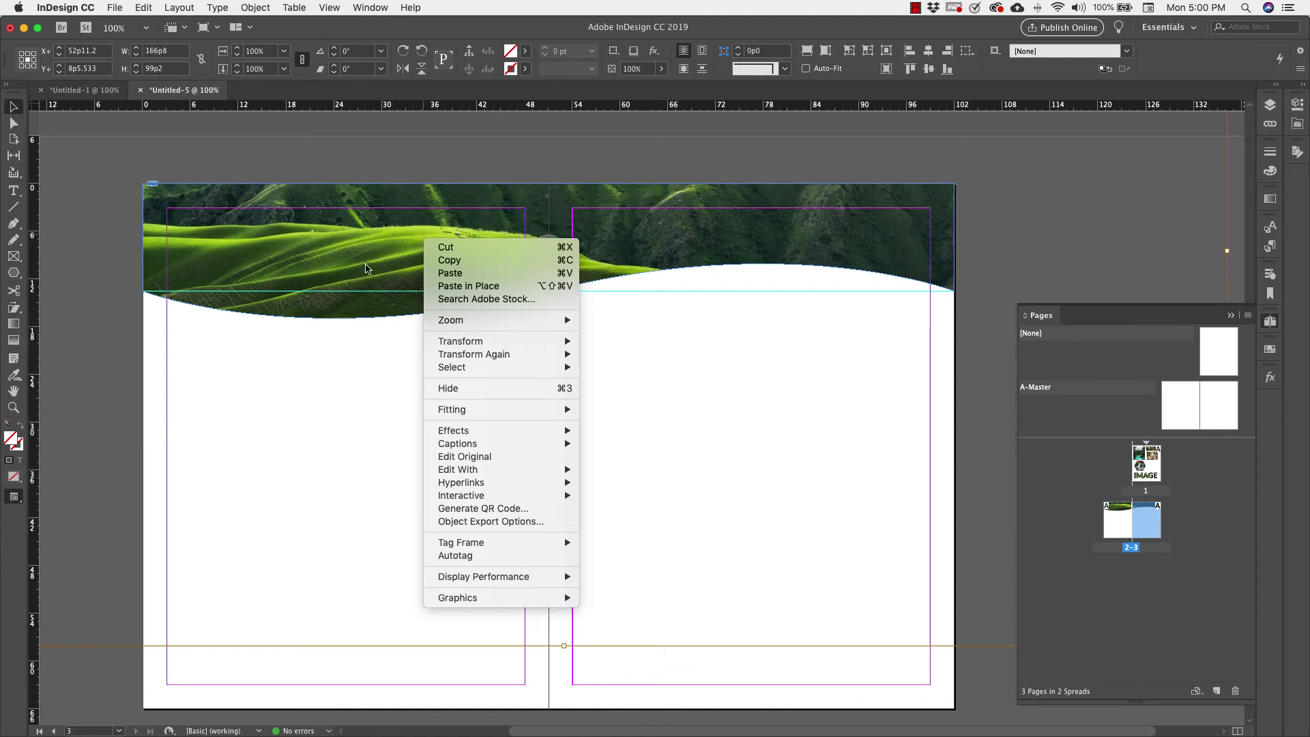
mouse_move(452, 409)
left_click(642, 408)
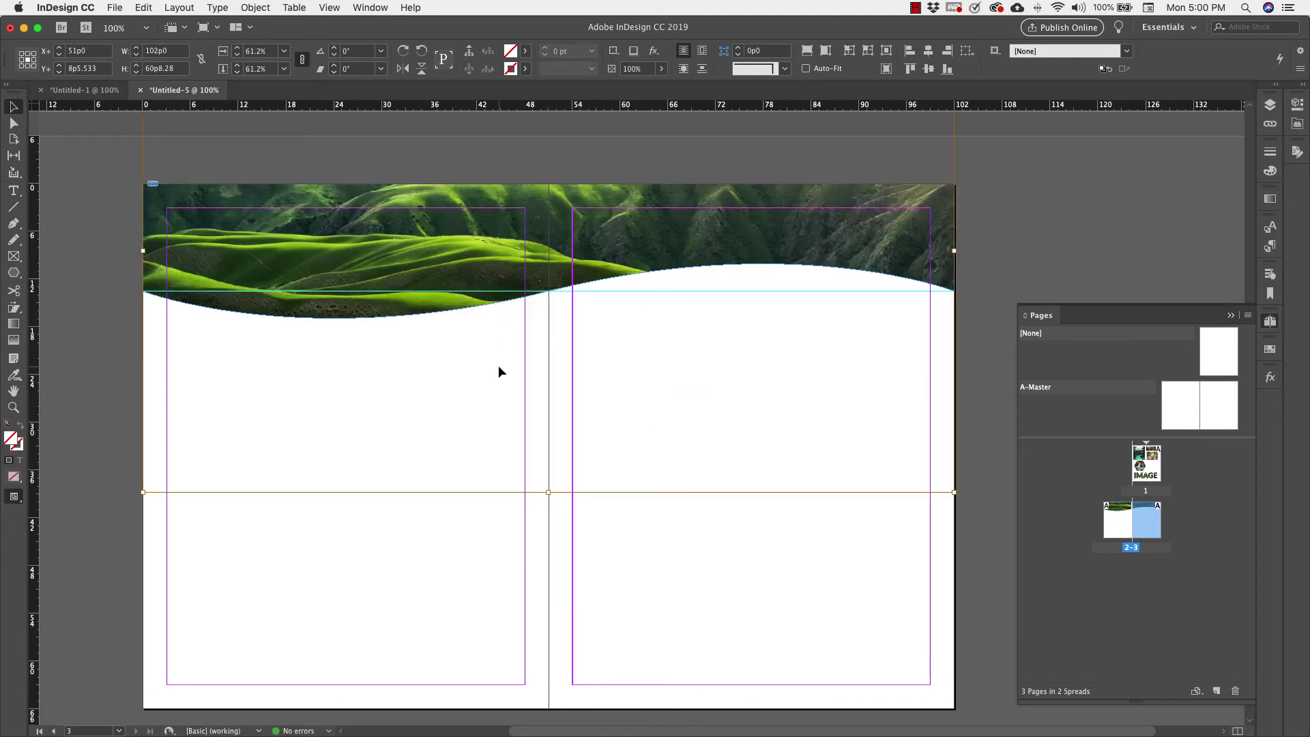
left_click_drag(550, 251, 546, 208)
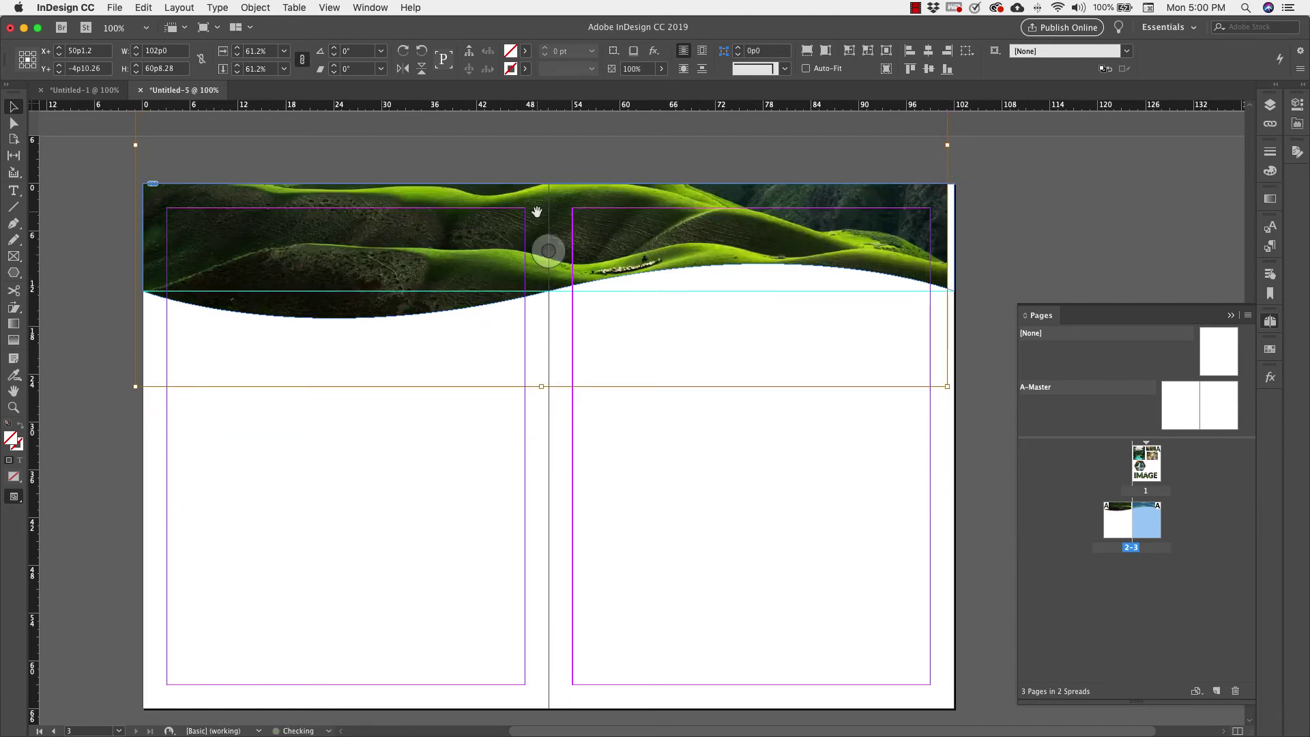
left_click_drag(549, 254, 559, 296)
left_click(839, 508)
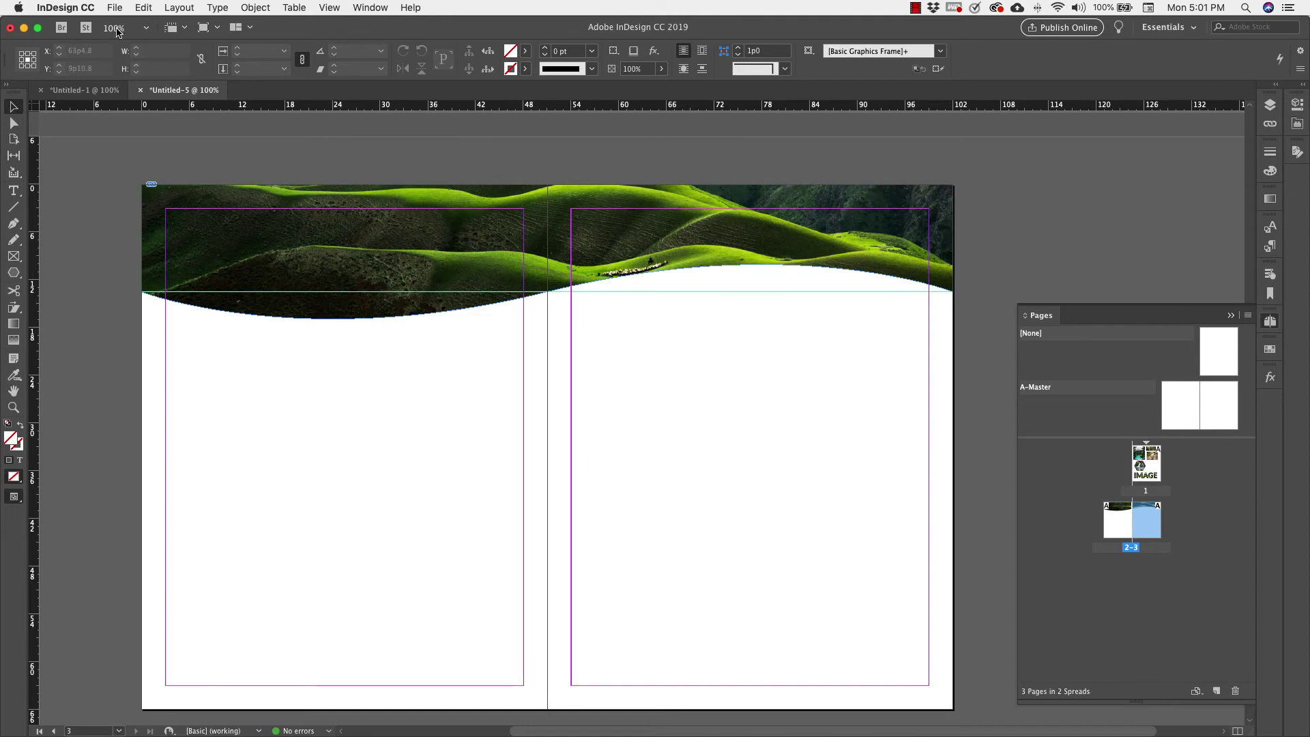
Use File > Place to load the first four photos from the Indesign images folder.
left_click(115, 7)
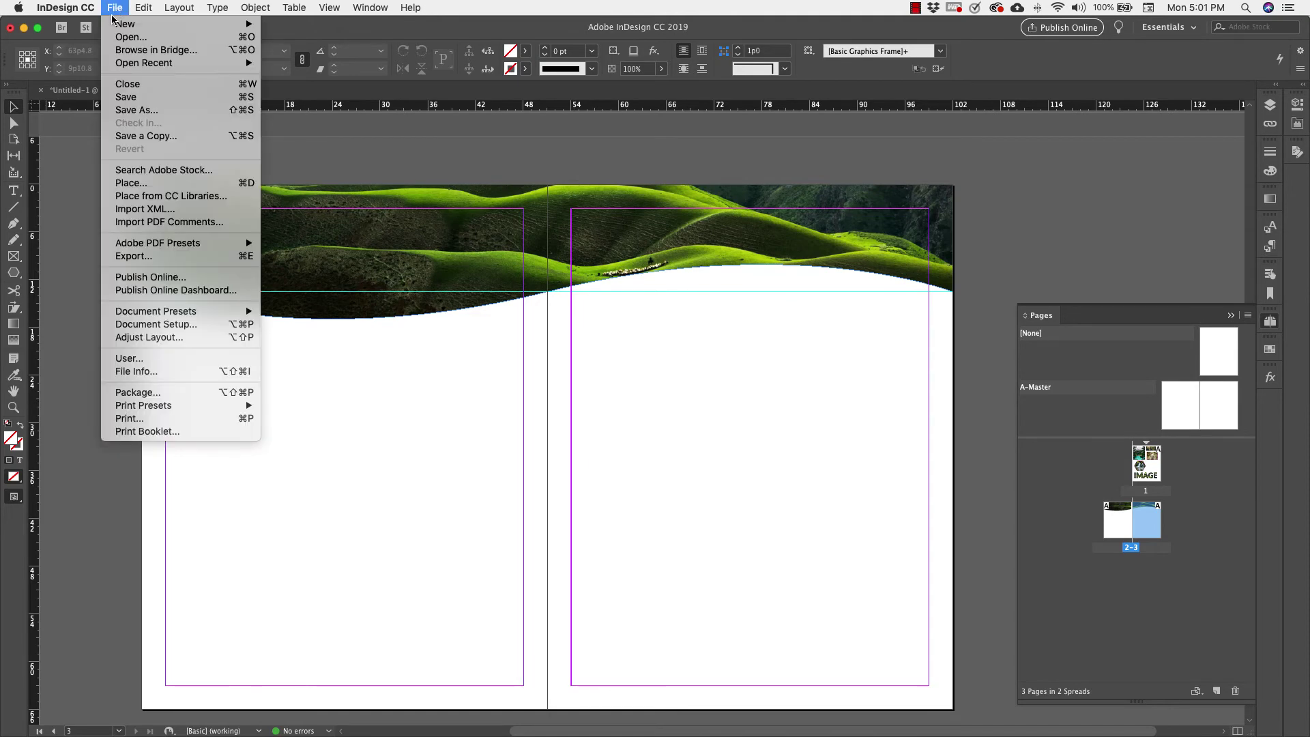
left_click(127, 183)
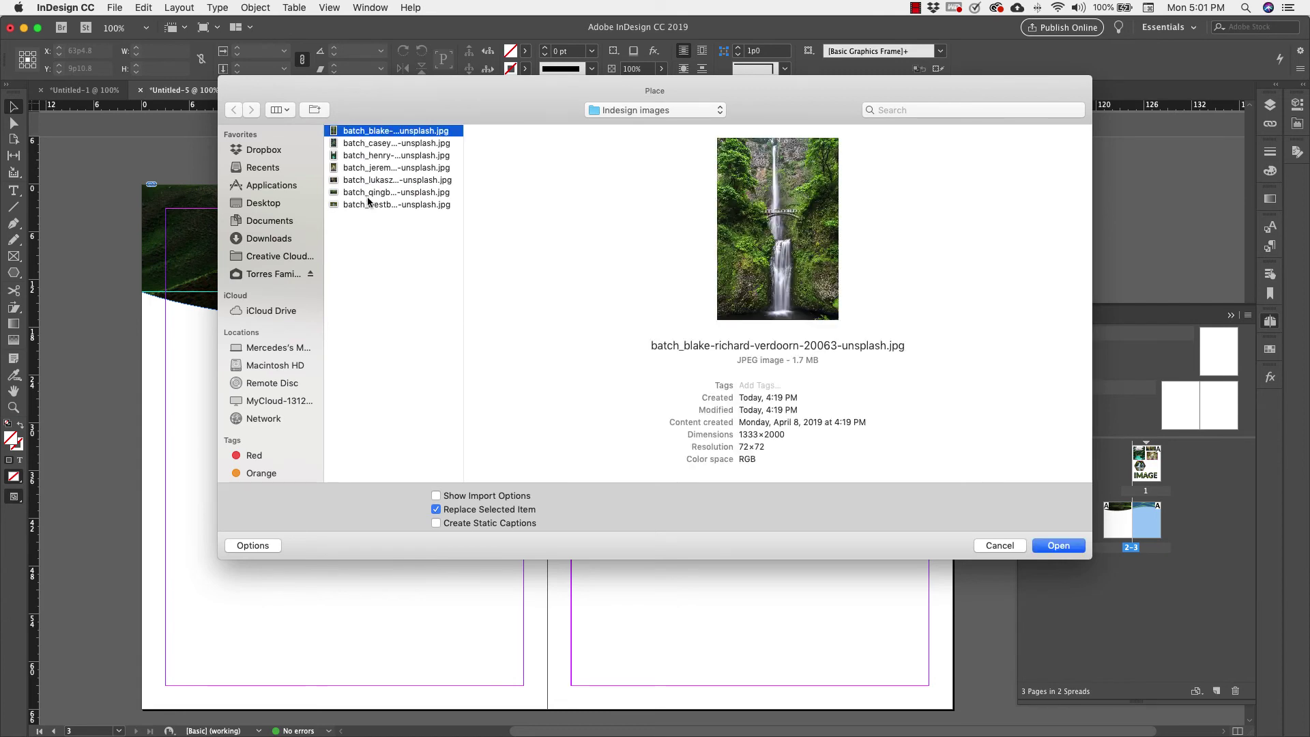
left_click(368, 171, "shift")
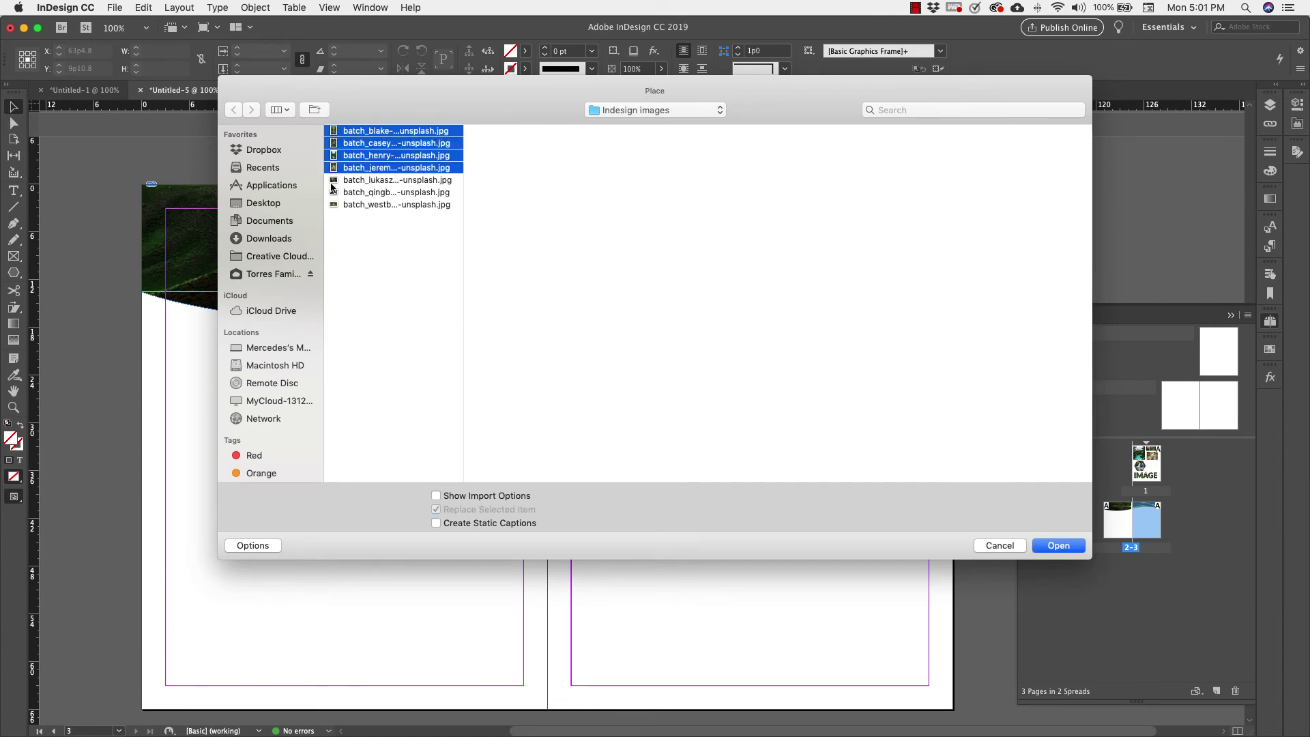
left_click(1058, 546)
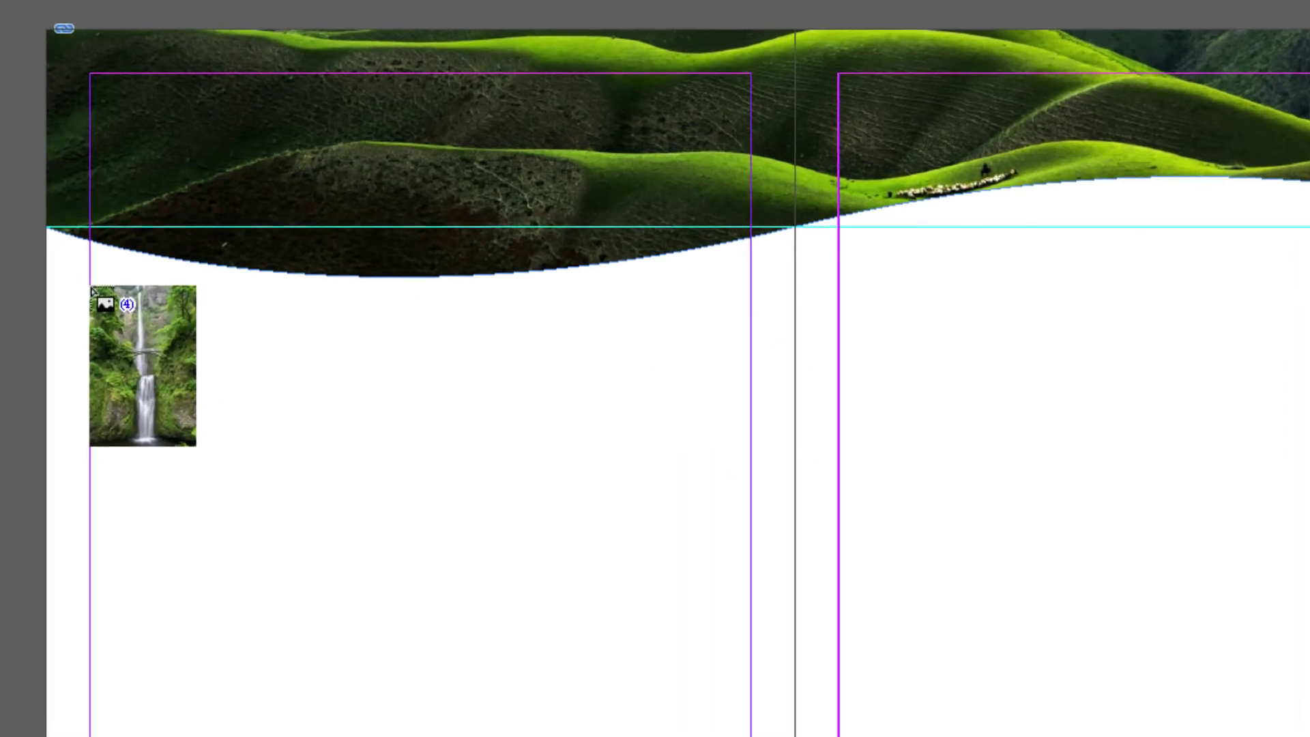
Drag a 2 × 2 frame grid on the left page below the banner, placing the four photos.
key("Escape")
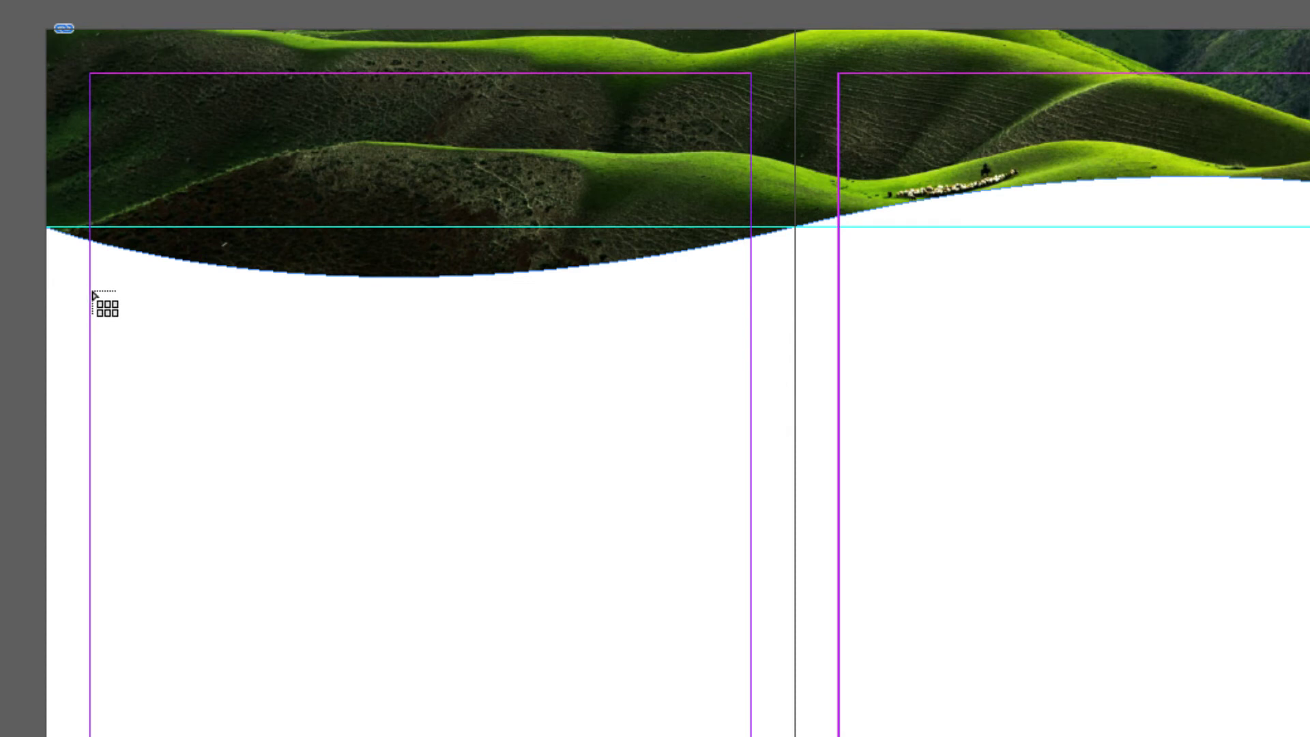
left_click_drag(93, 294, 524, 618)
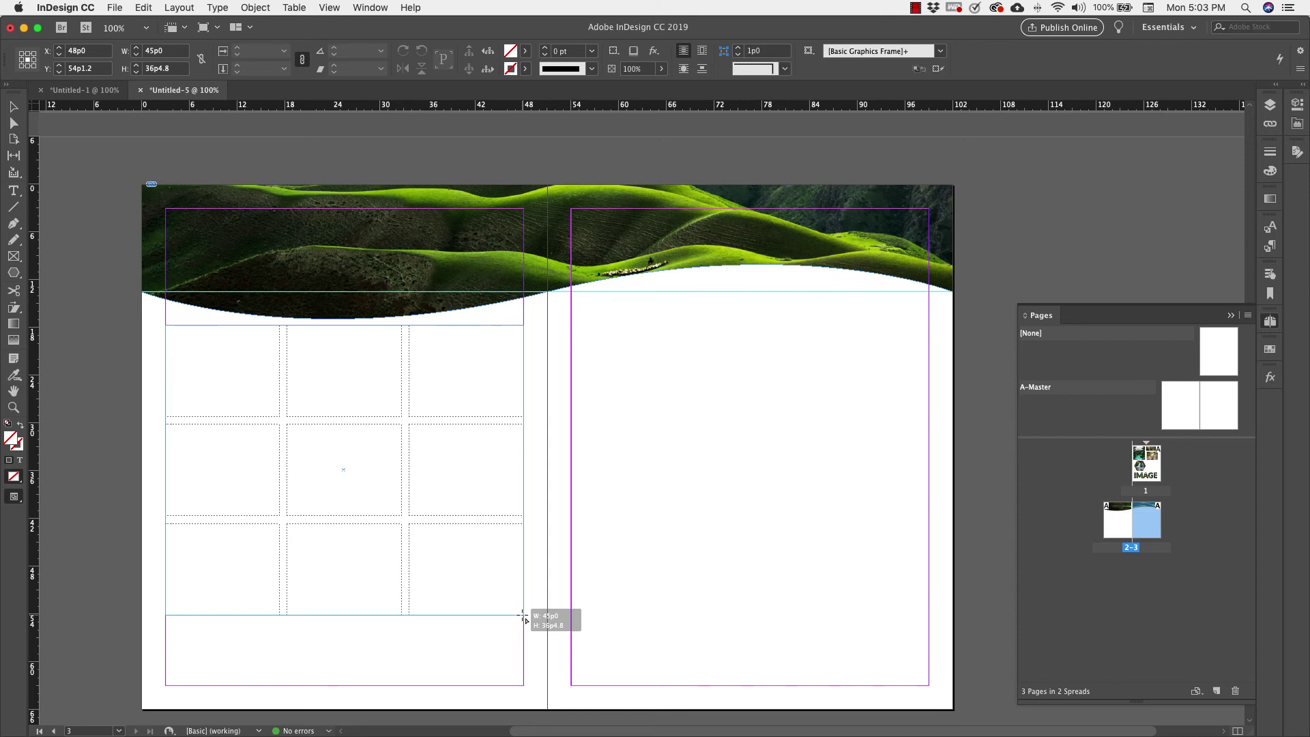
key("Up")
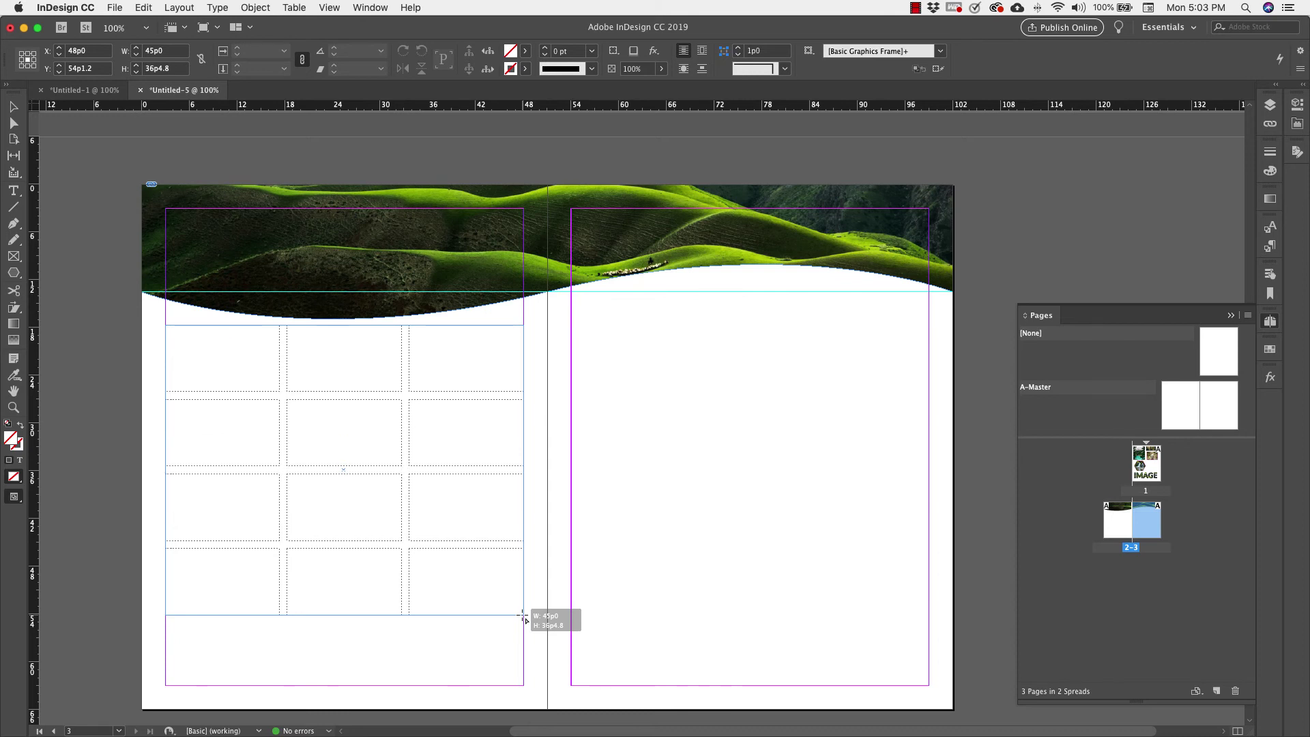
key("Down")
key("Down")
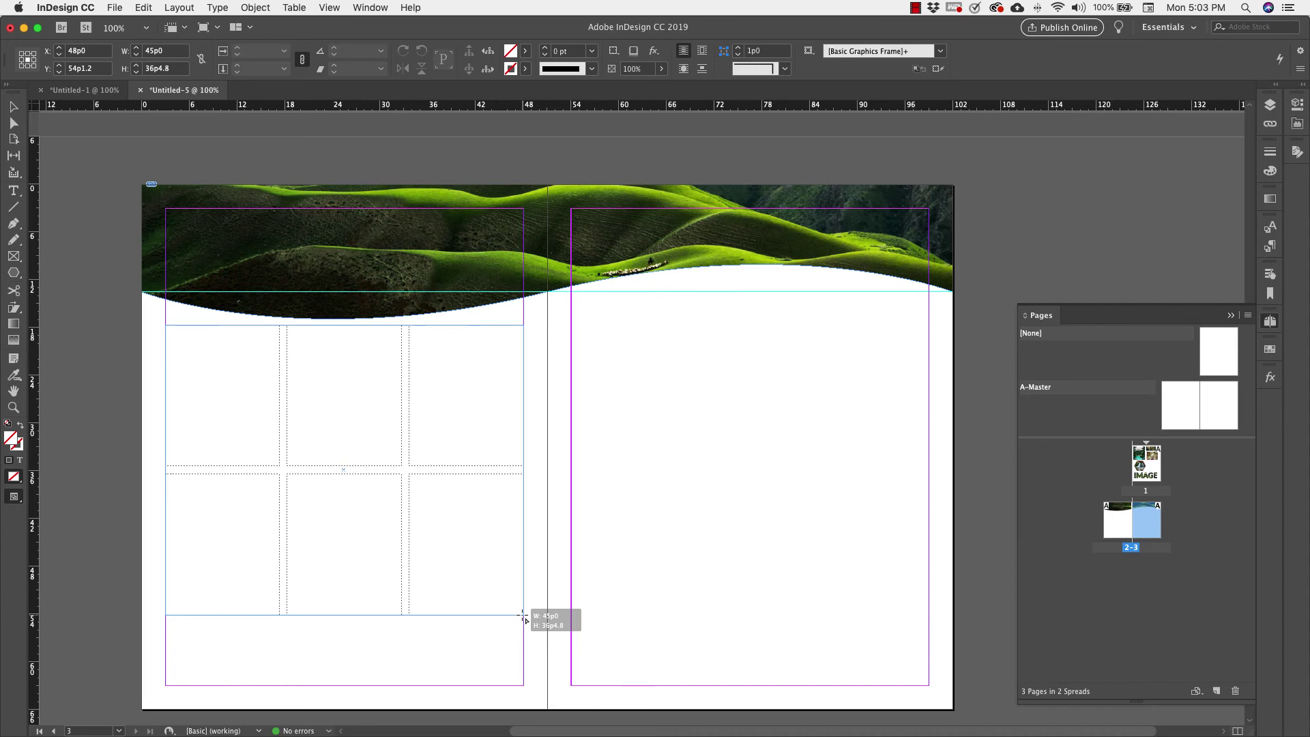
key("Right")
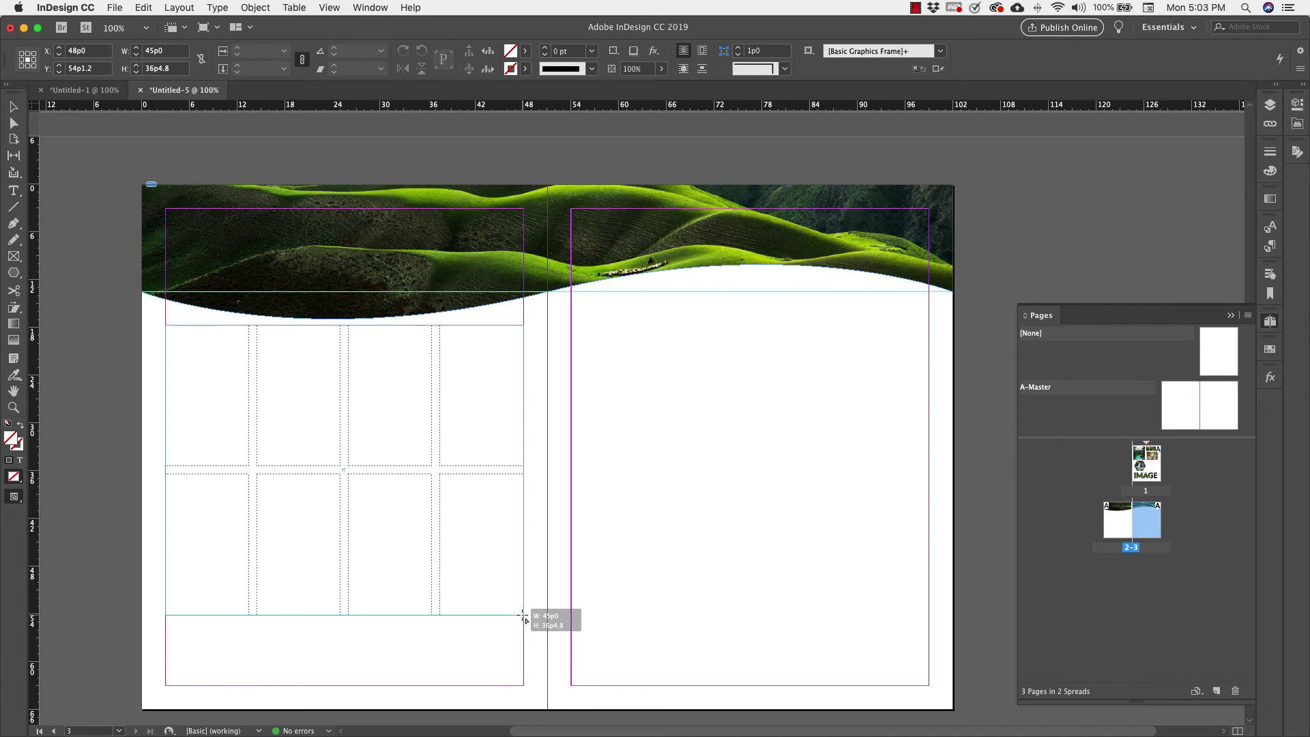
key("Left")
key("Left")
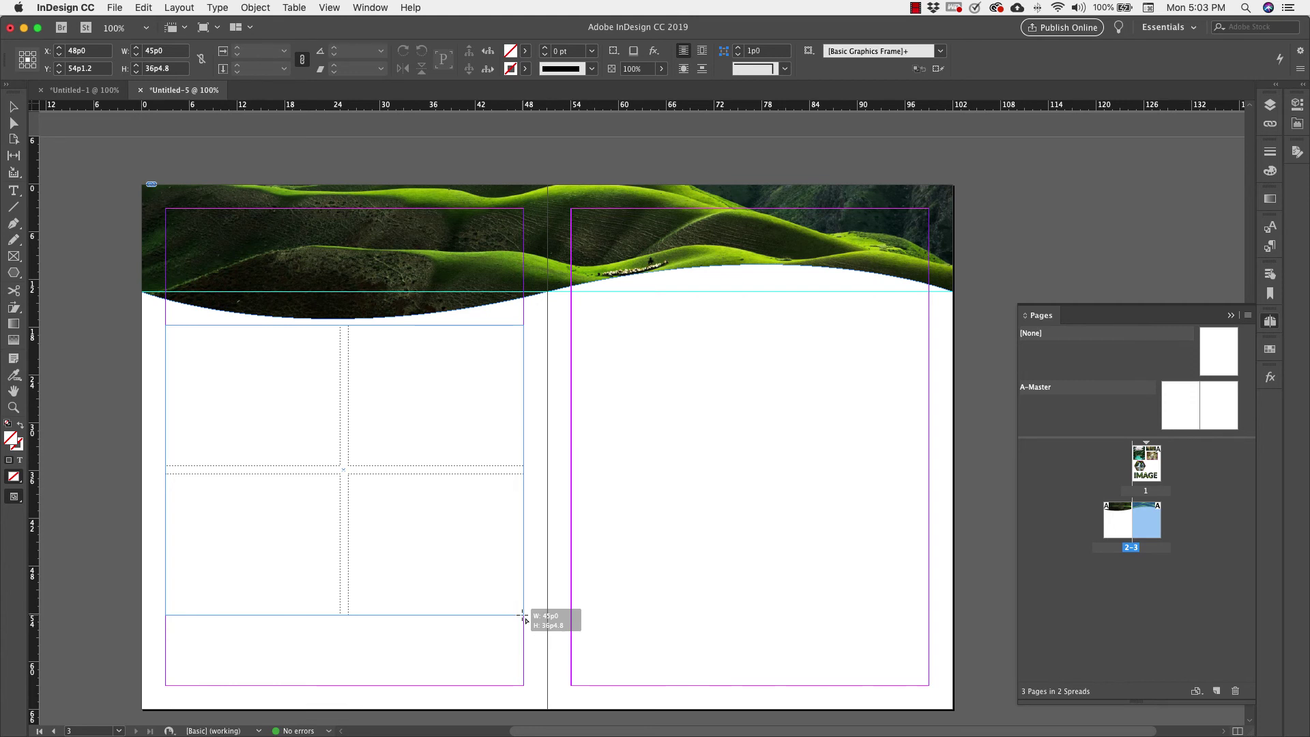
key("Up")
key("Down")
key("Right")
key("Left")
left_click_drag(523, 618, 521, 615)
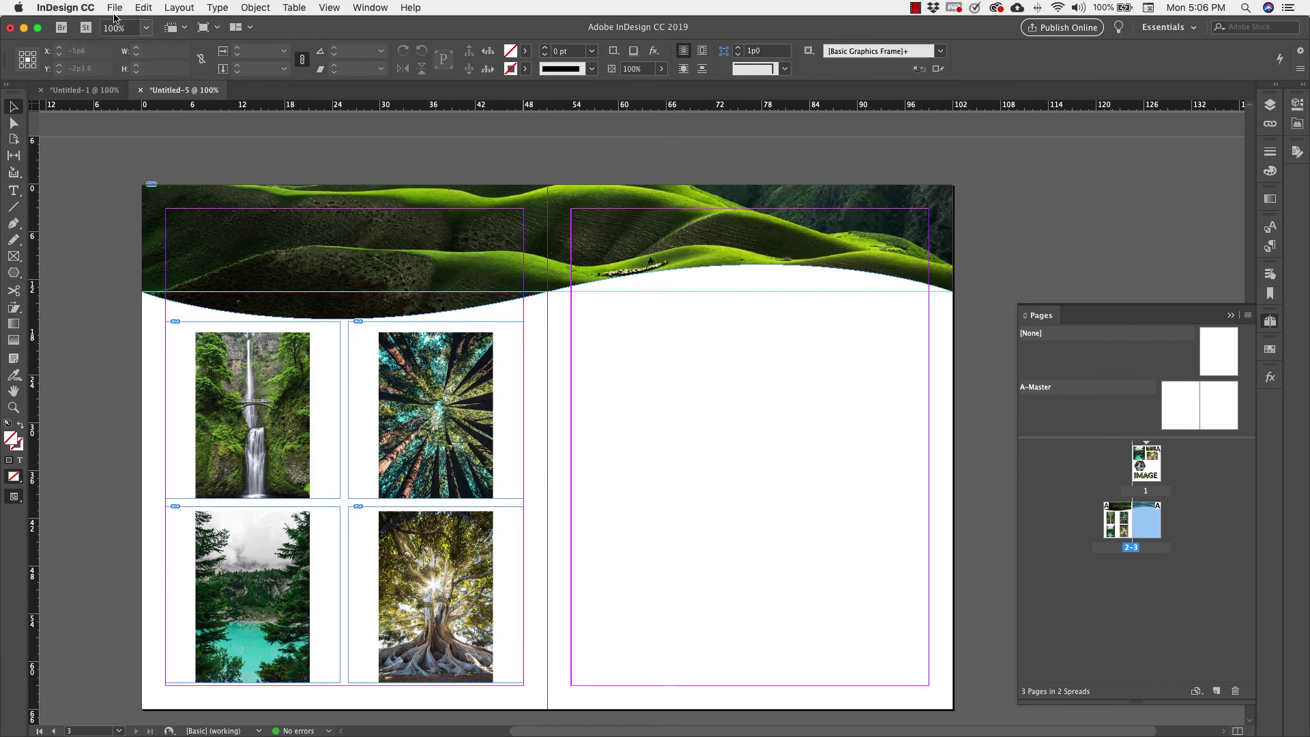
Use File > Place to load the fifth through last images, three photos, from the Indesign images folder.
left_click(114, 7)
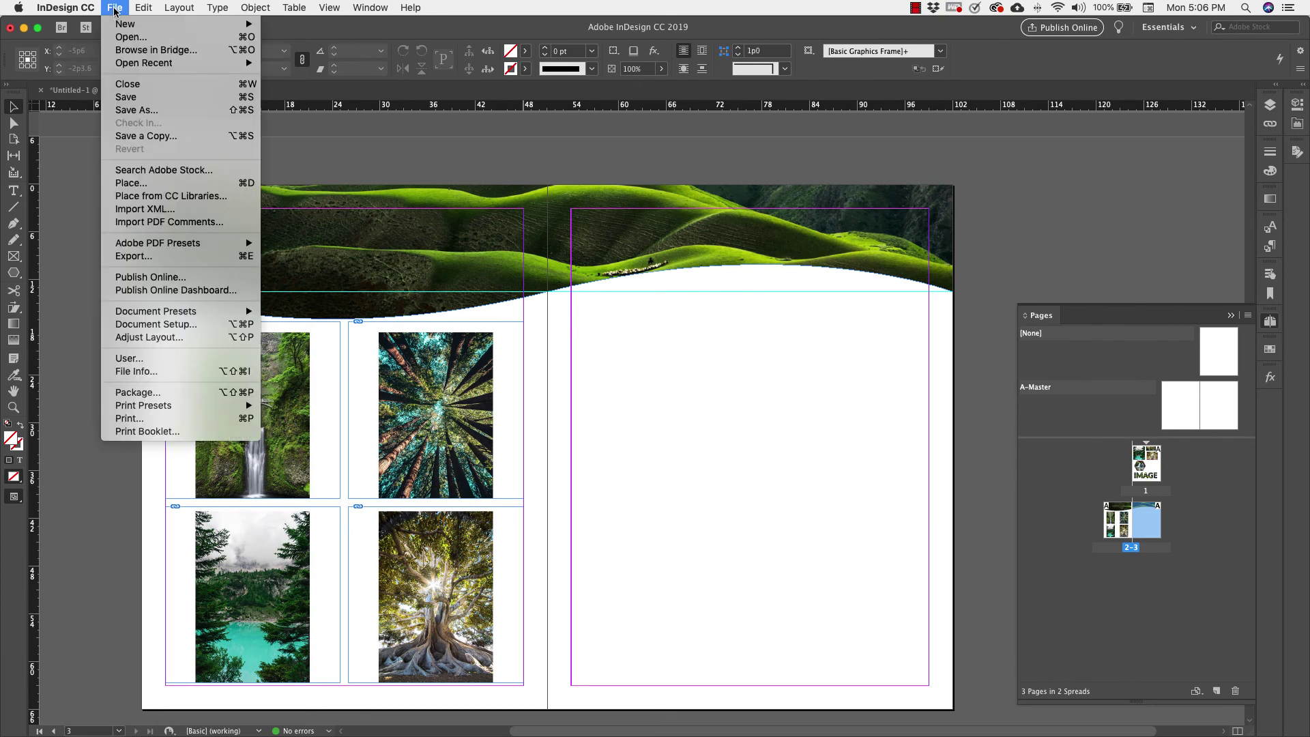
left_click(130, 183)
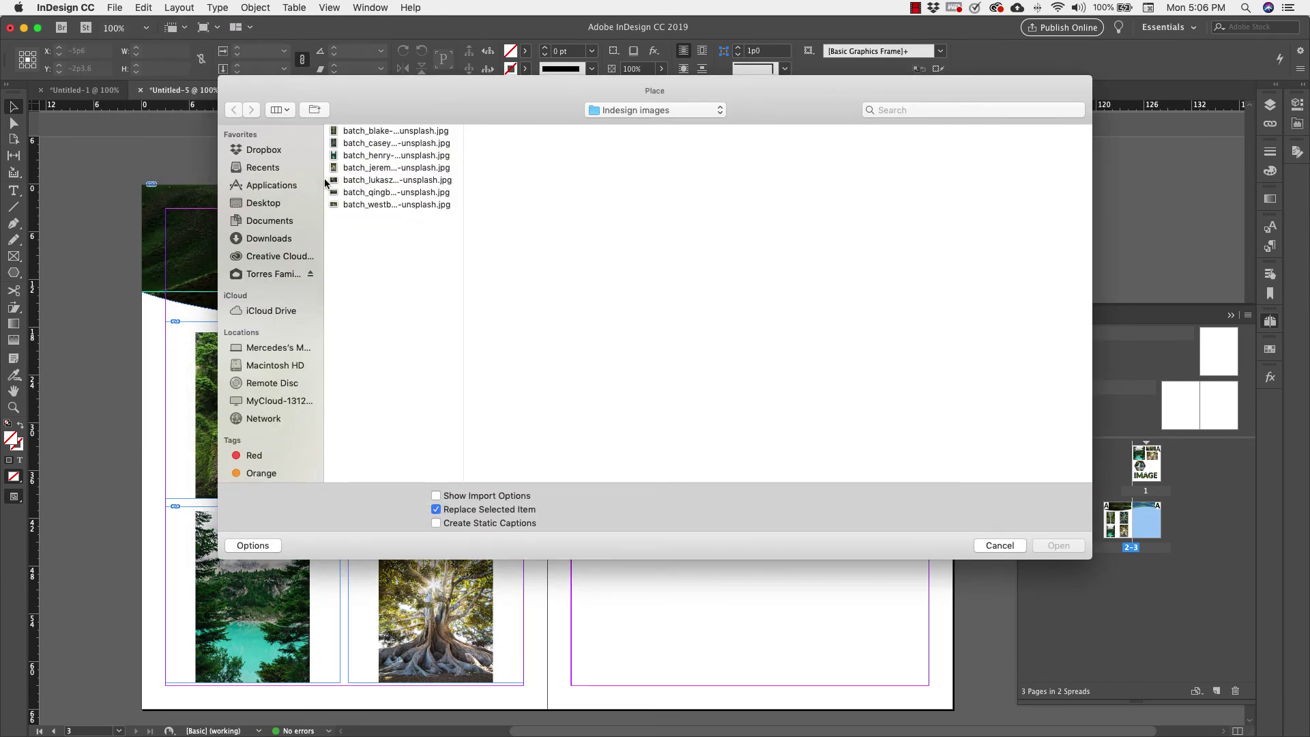
left_click(364, 181)
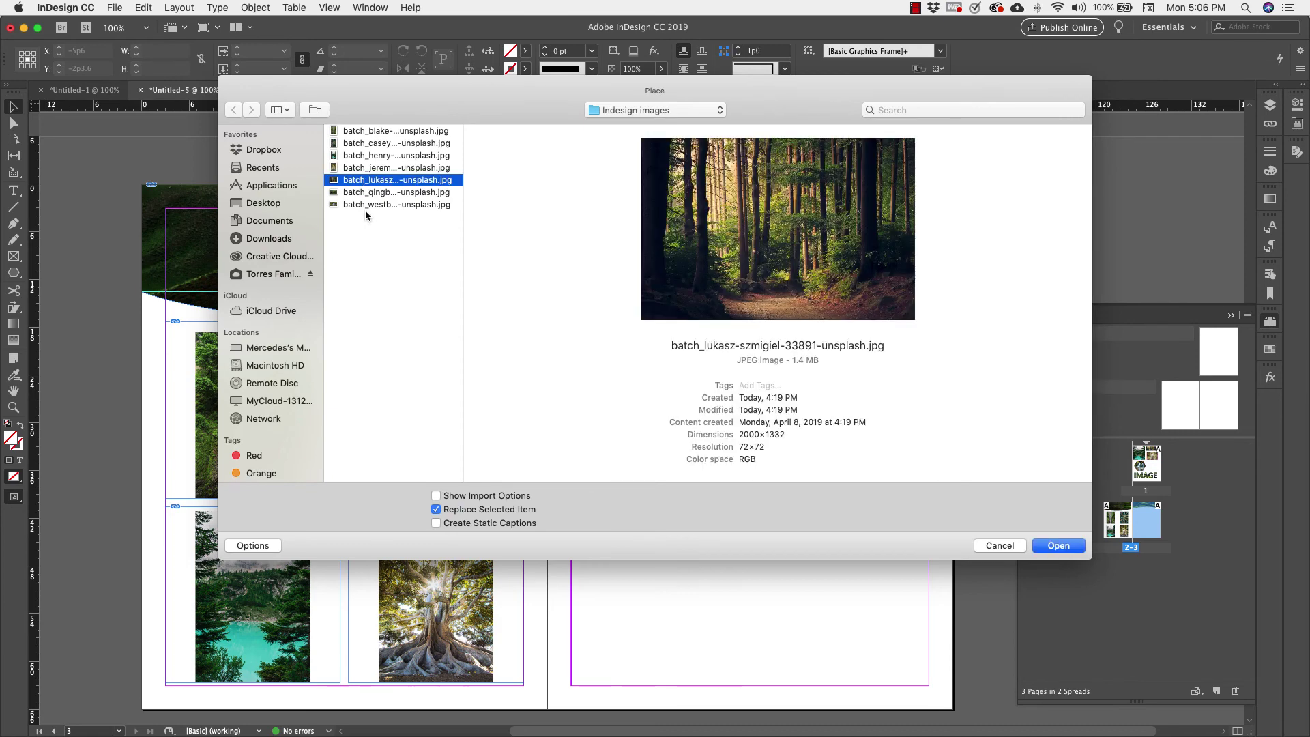
left_click(366, 204, "shift")
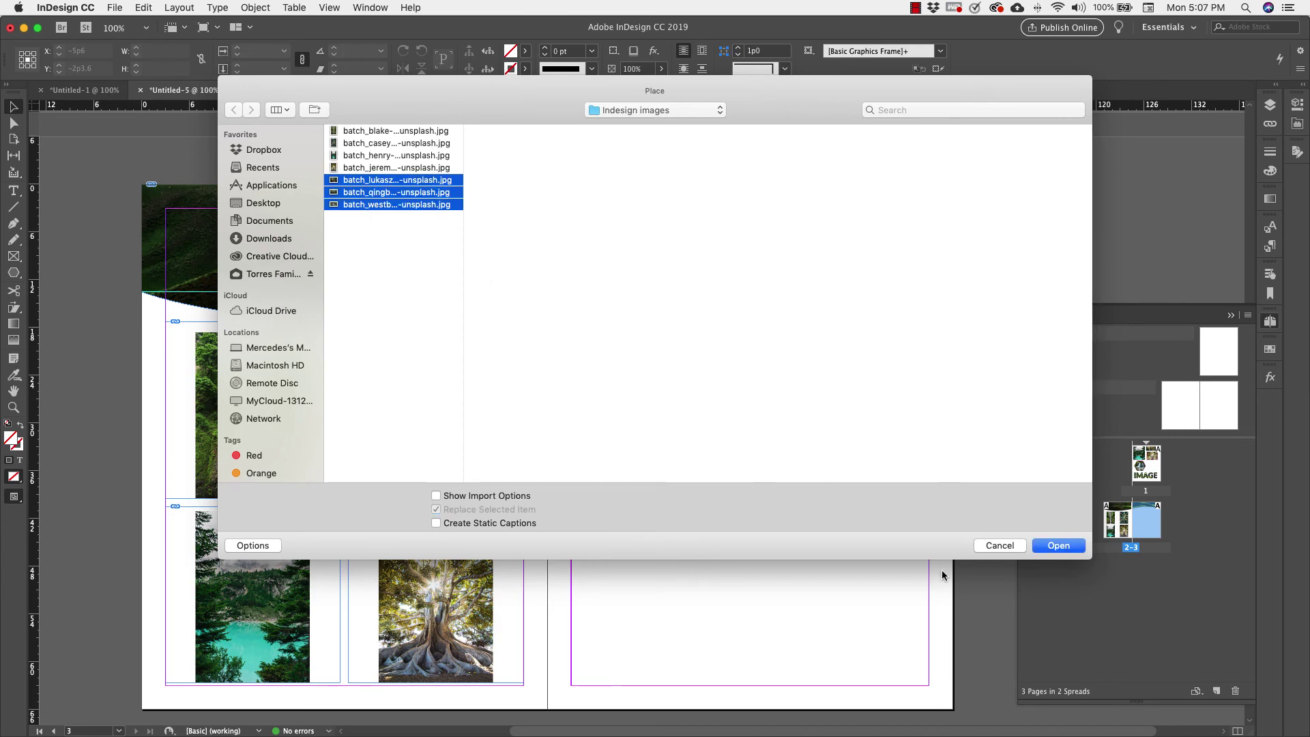
left_click(1057, 546)
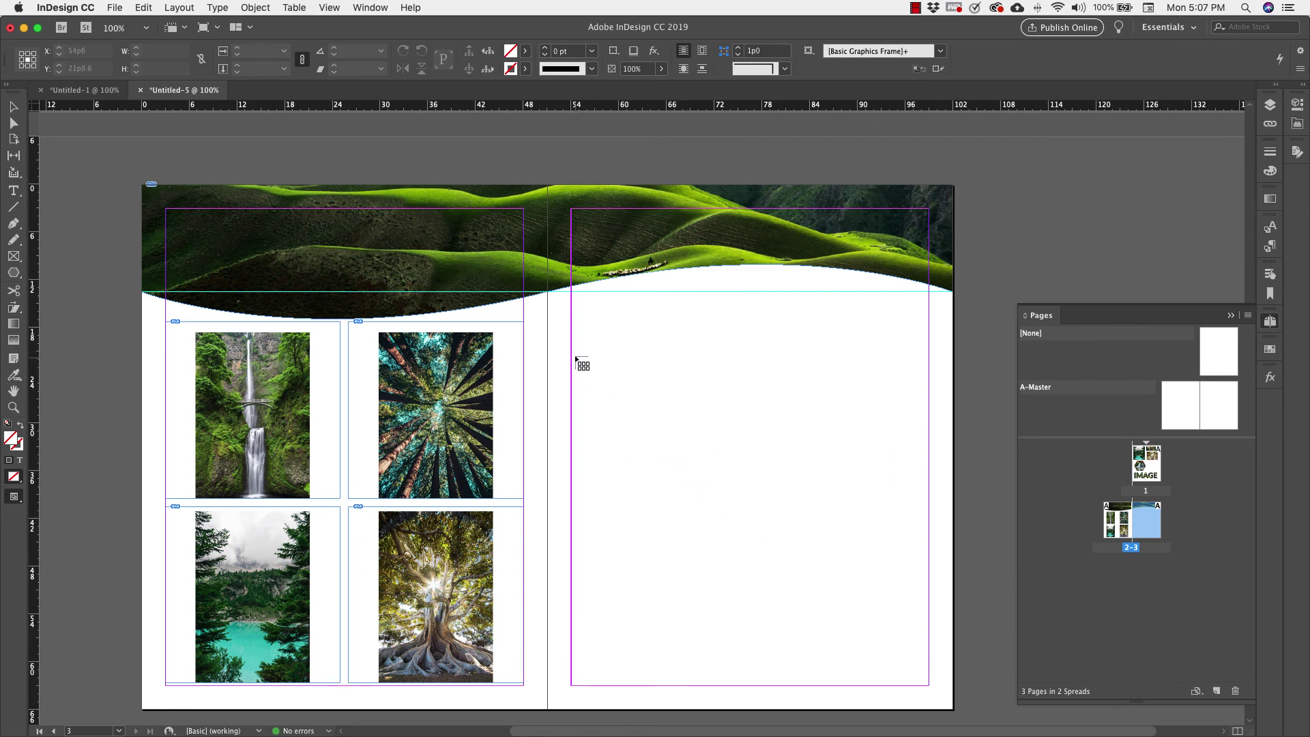
Place the three photos as a 1-column × 3-row frame grid on the right page.
left_click_drag(591, 307, 919, 682)
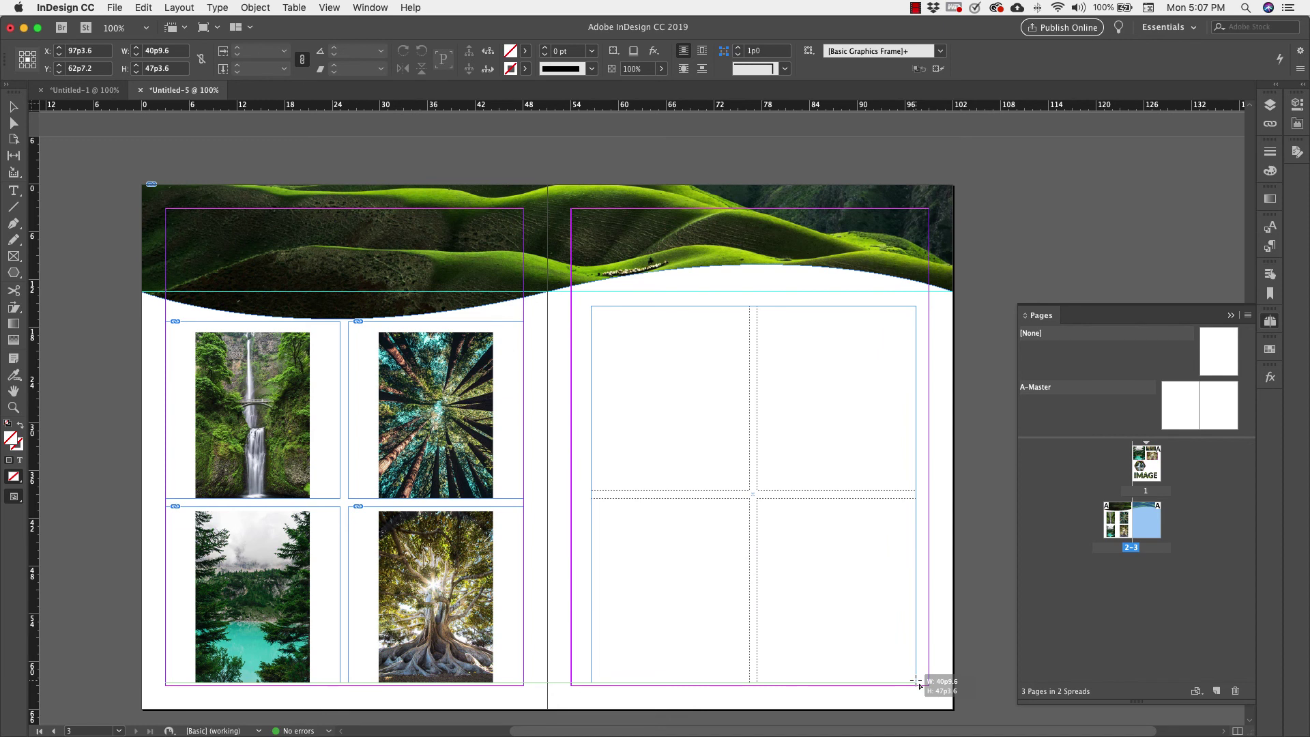
key("Down")
left_click_drag(918, 683, 918, 684)
key("Up")
key("Left")
key("Up")
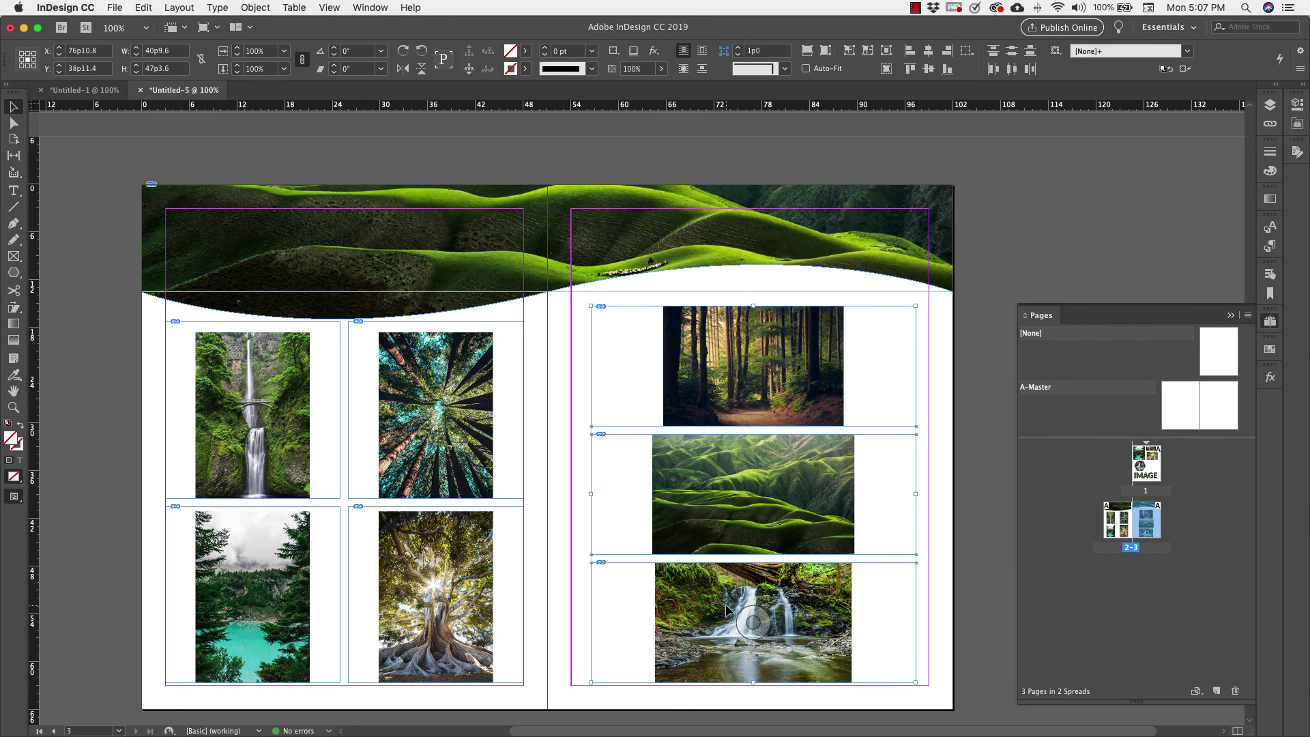
Fit the three photos with Fill Frame Proportionally, then select the left page's photo grid.
right_click(831, 525)
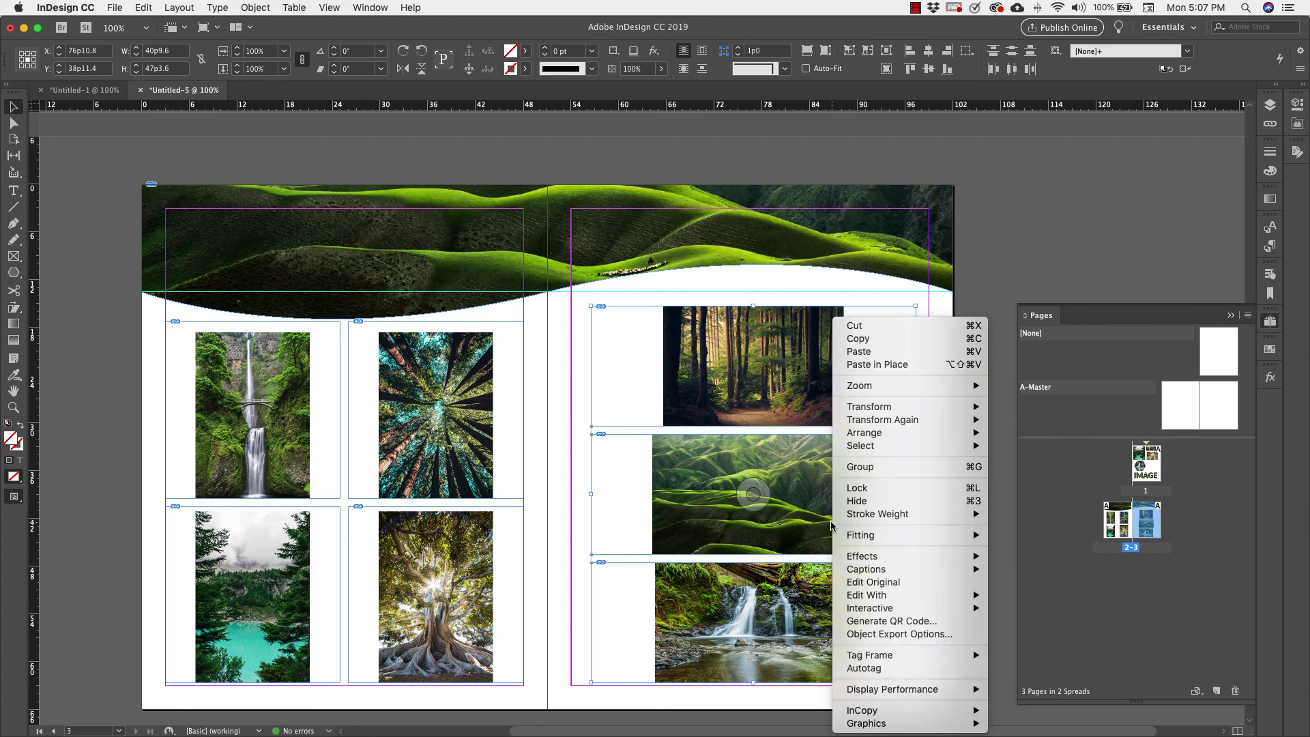
mouse_move(886, 535)
left_click(1050, 534)
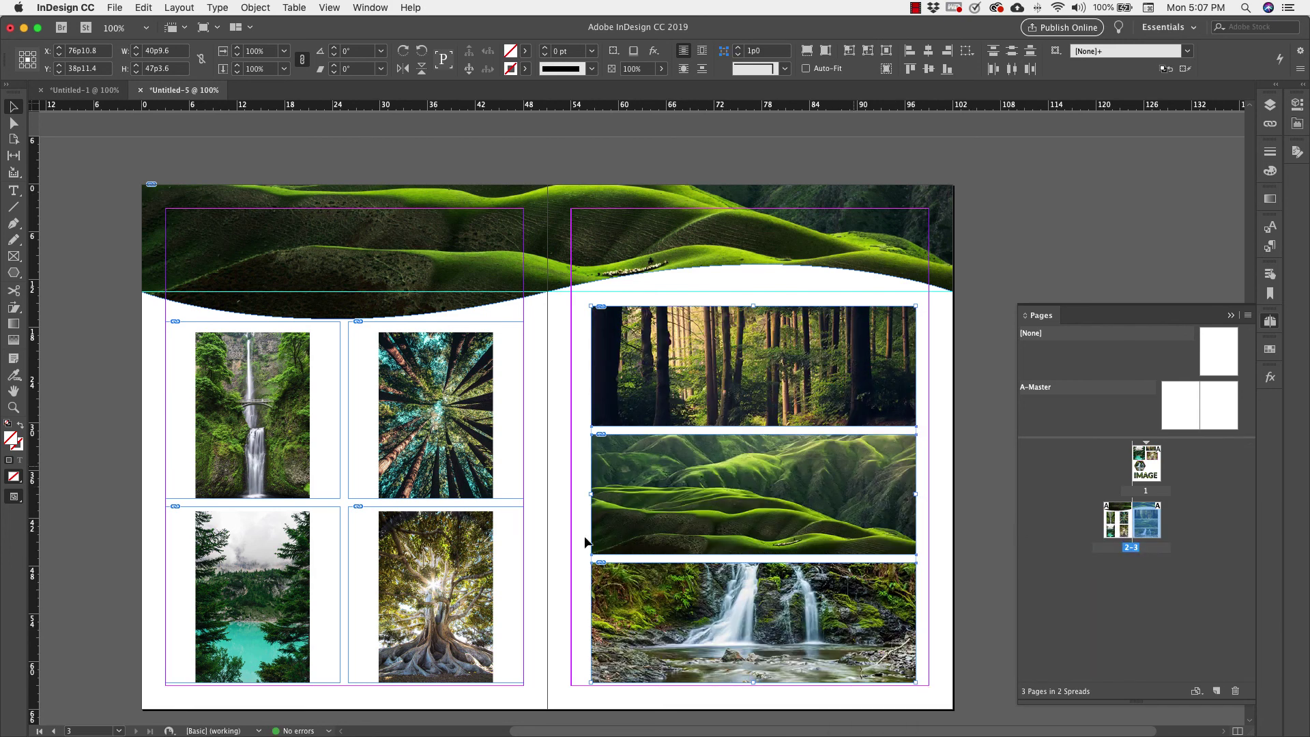
left_click(539, 383)
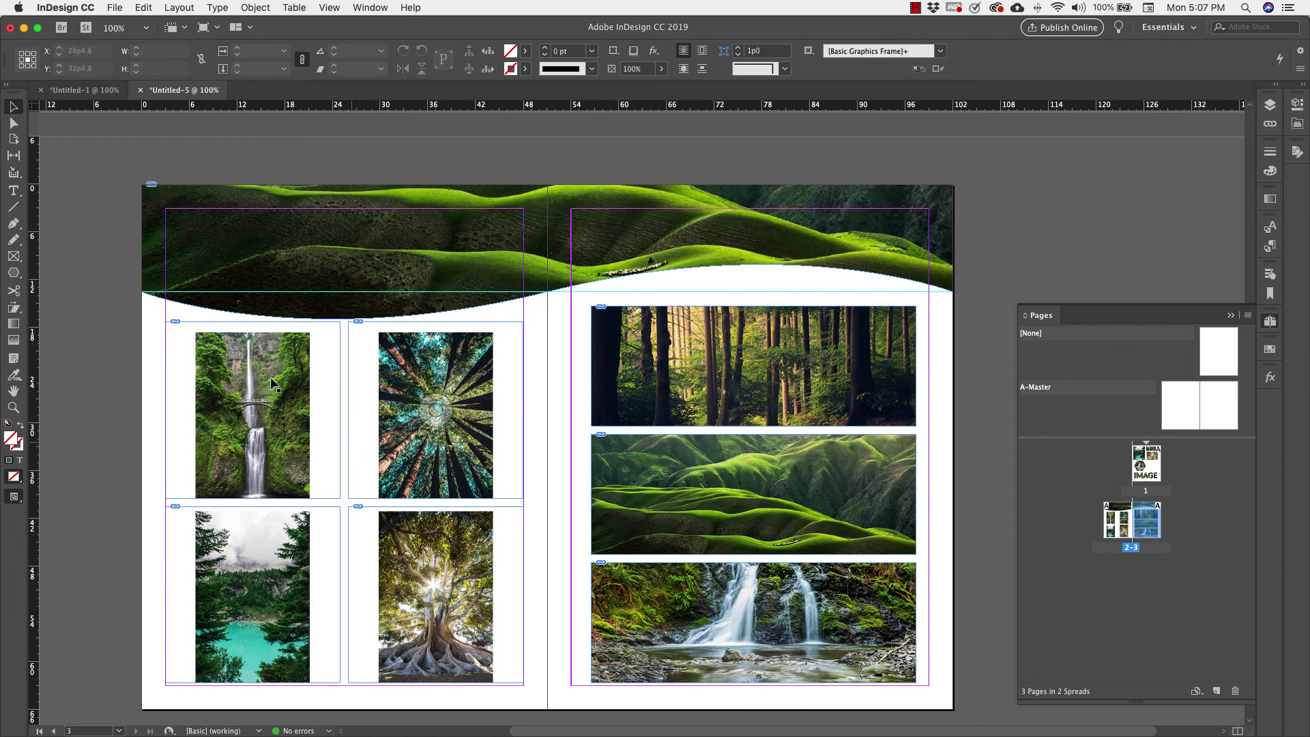
left_click_drag(160, 314, 532, 682)
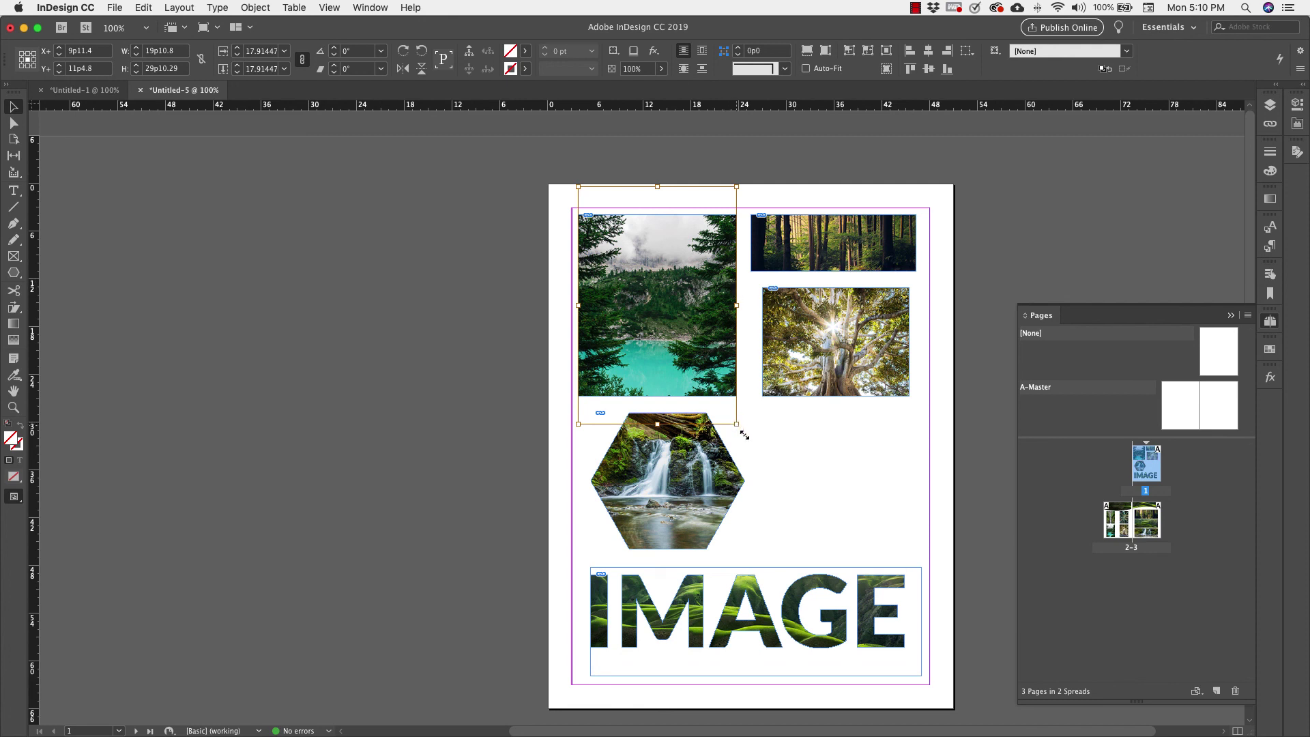
Scale the lake photo up within its top-left frame and shift it to show more turquoise water.
left_click_drag(737, 424, 784, 480)
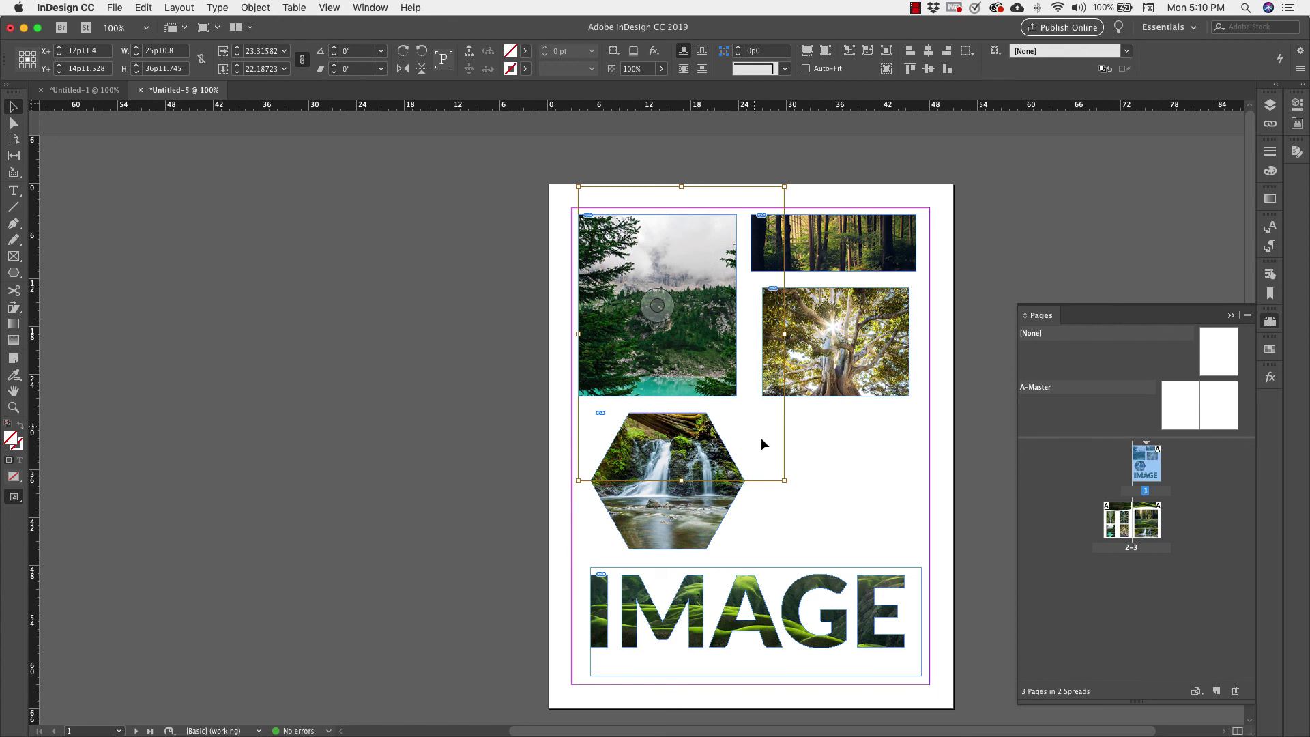
left_click_drag(785, 480, 812, 511)
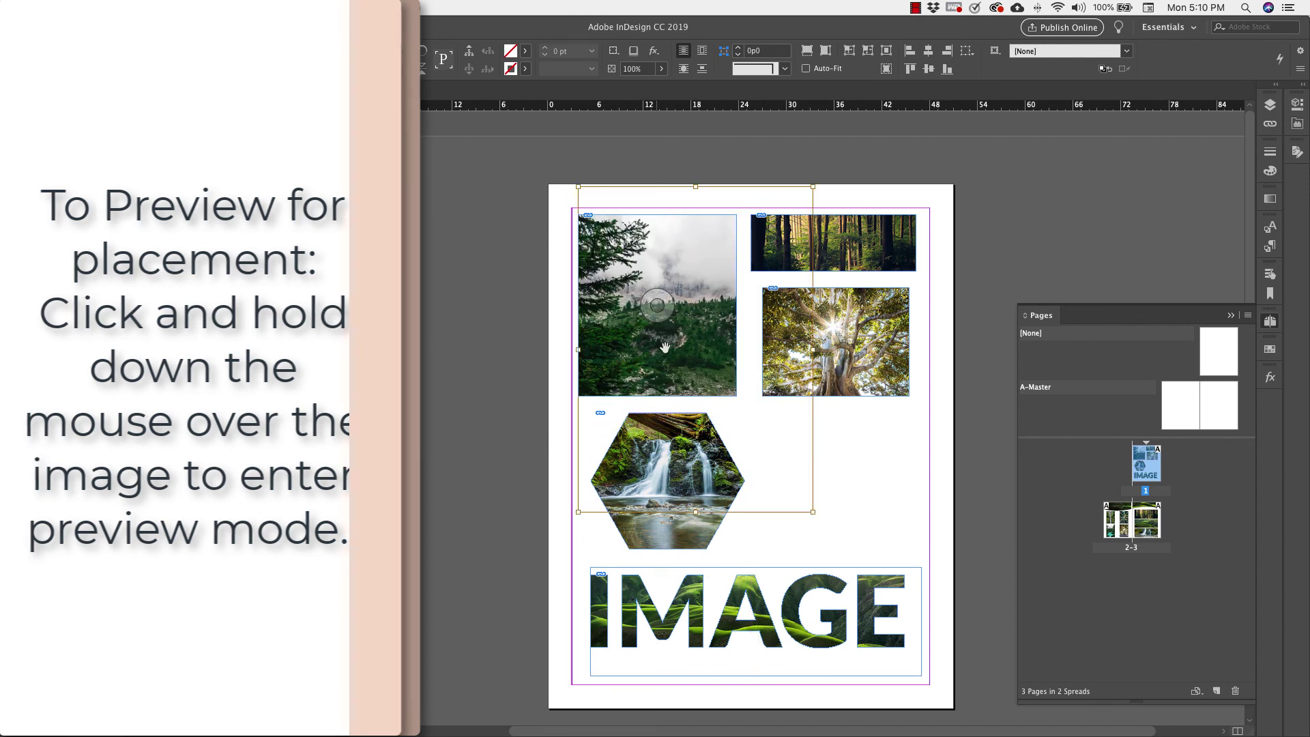
left_click_drag(683, 353, 691, 399)
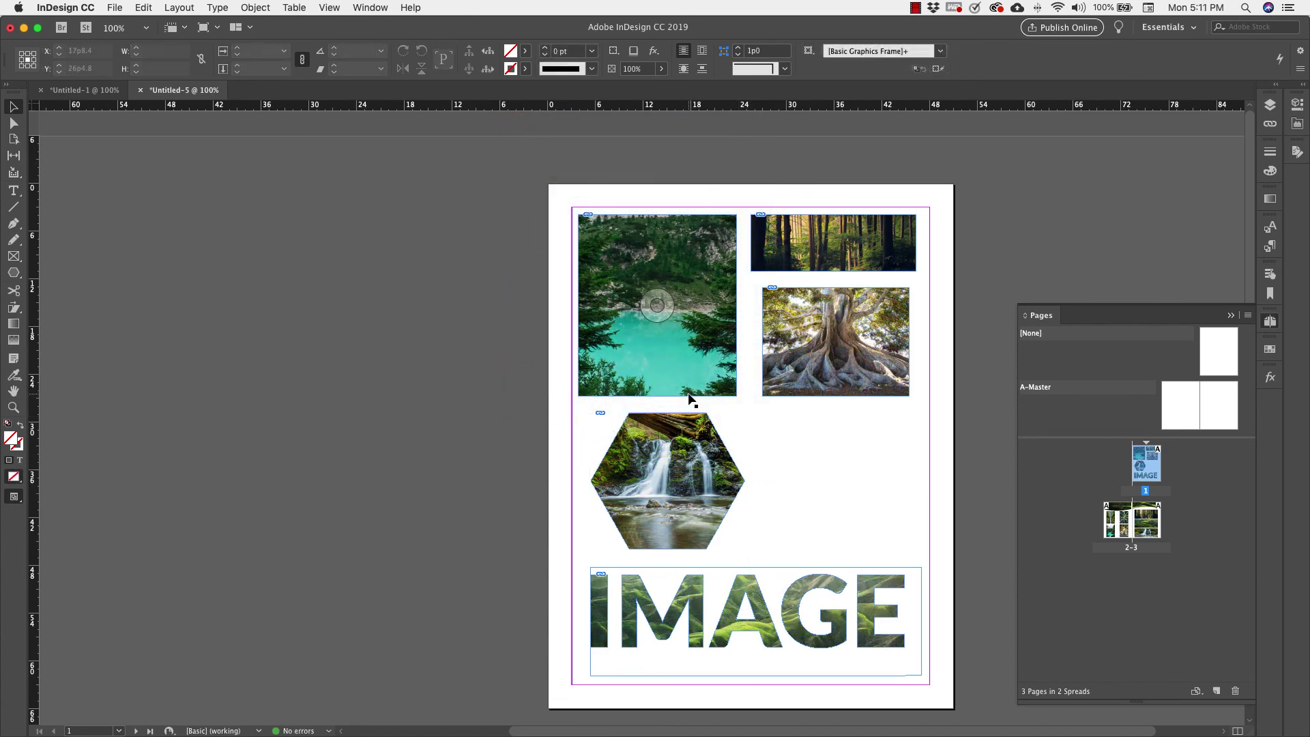